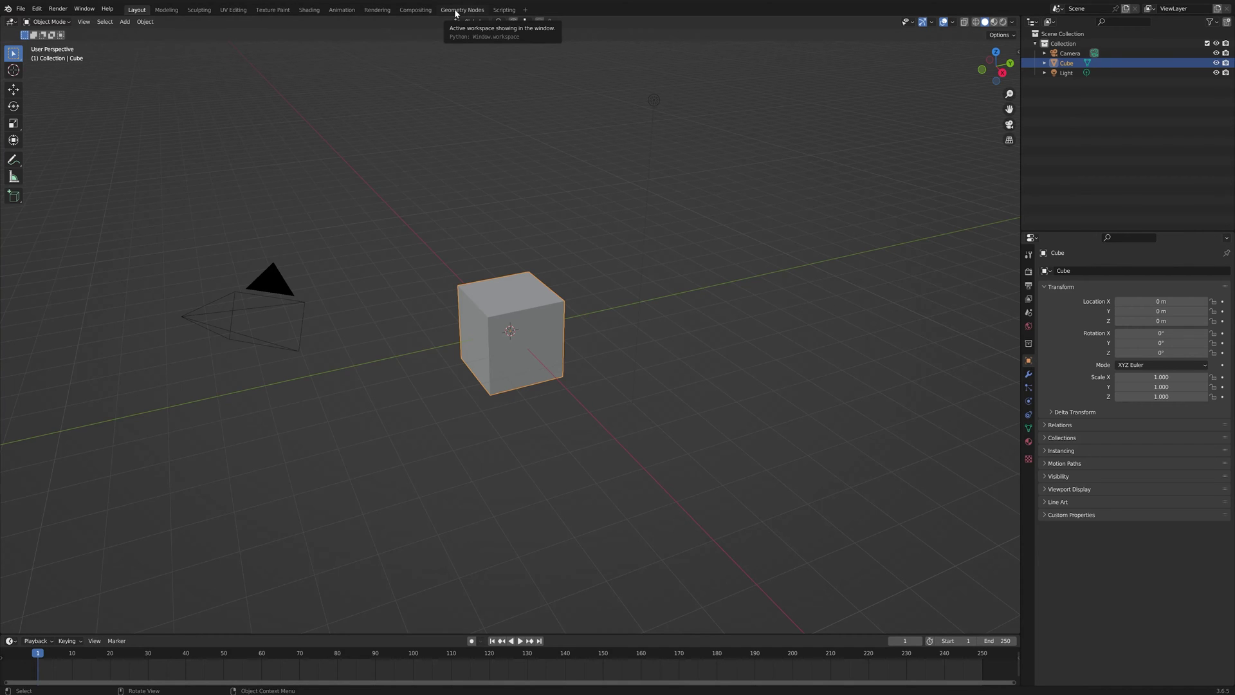
# Step: Create a new geometry node tree for the cube in the Geometry Nodes workspace and move Group Input farther from Group Output
pyautogui.click(456, 10)
pyautogui.scroll(3, 758, 196)
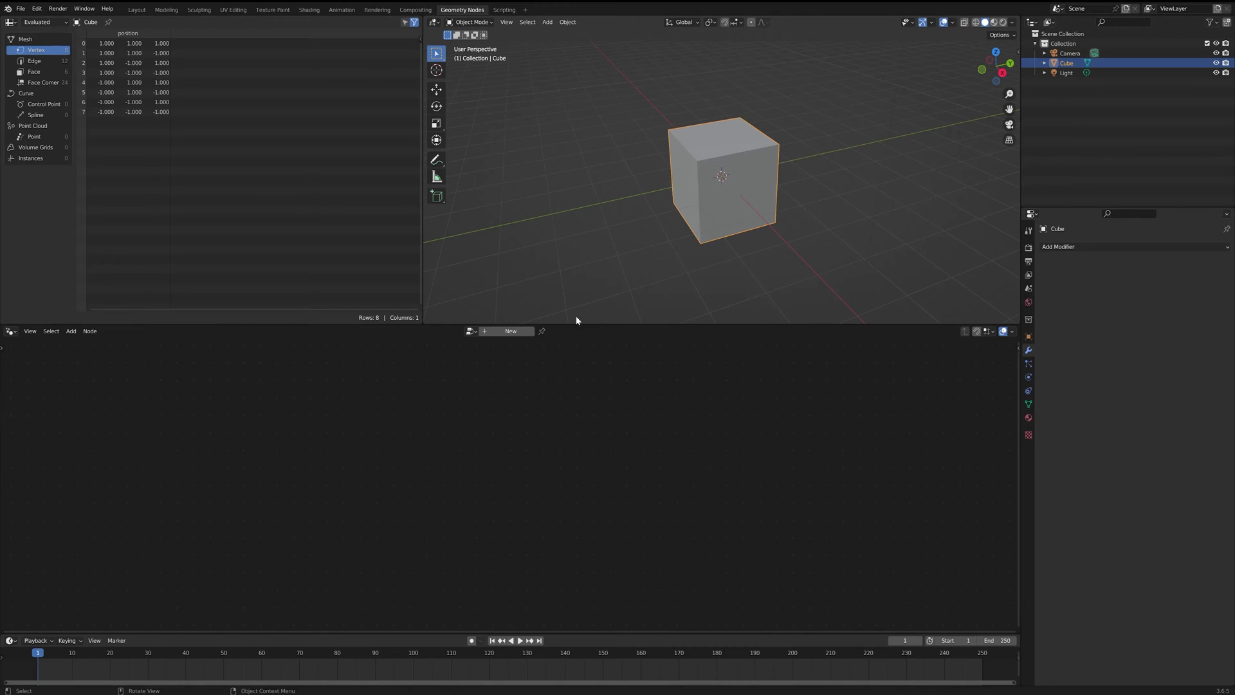
pyautogui.click(512, 337)
pyautogui.scroll(-3, 464, 451)
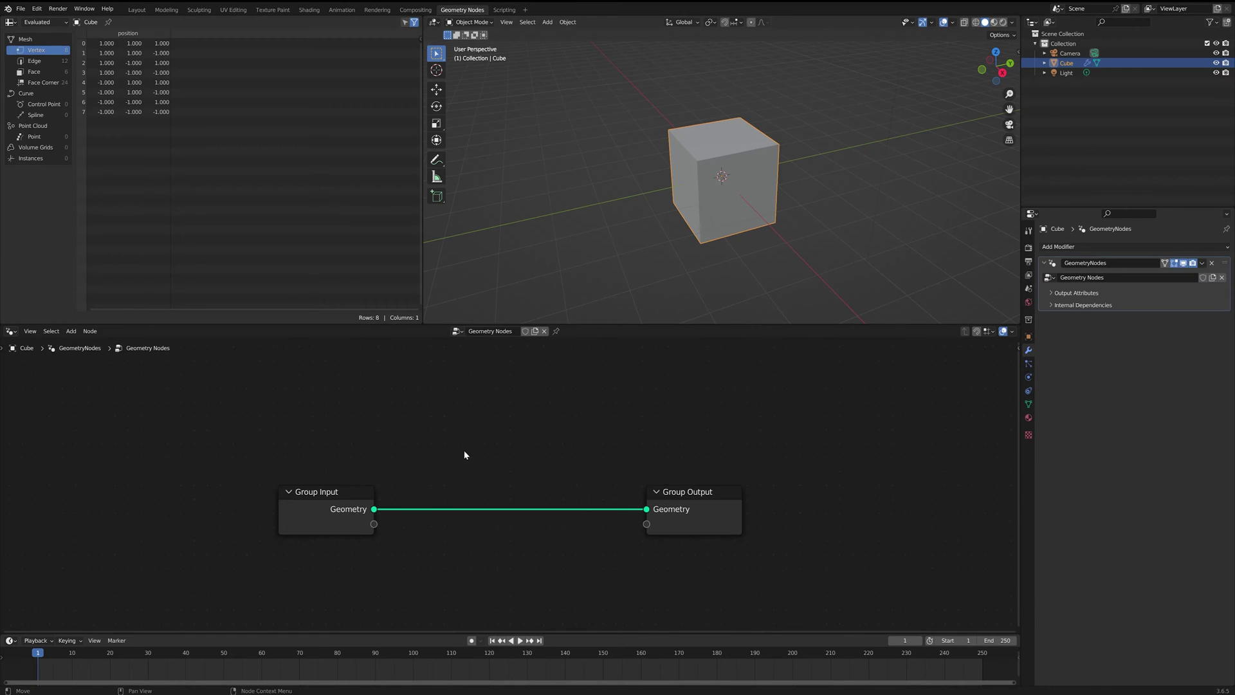
pyautogui.moveTo(463, 452); pyautogui.dragTo(566, 425, button='middle')
pyautogui.moveTo(413, 483); pyautogui.dragTo(92, 489)
# Step: Add a Subdivision Surface node fed by Group Input and connect its Mesh output to Group Output
pyautogui.moveTo(154, 488); pyautogui.dragTo(311, 419)
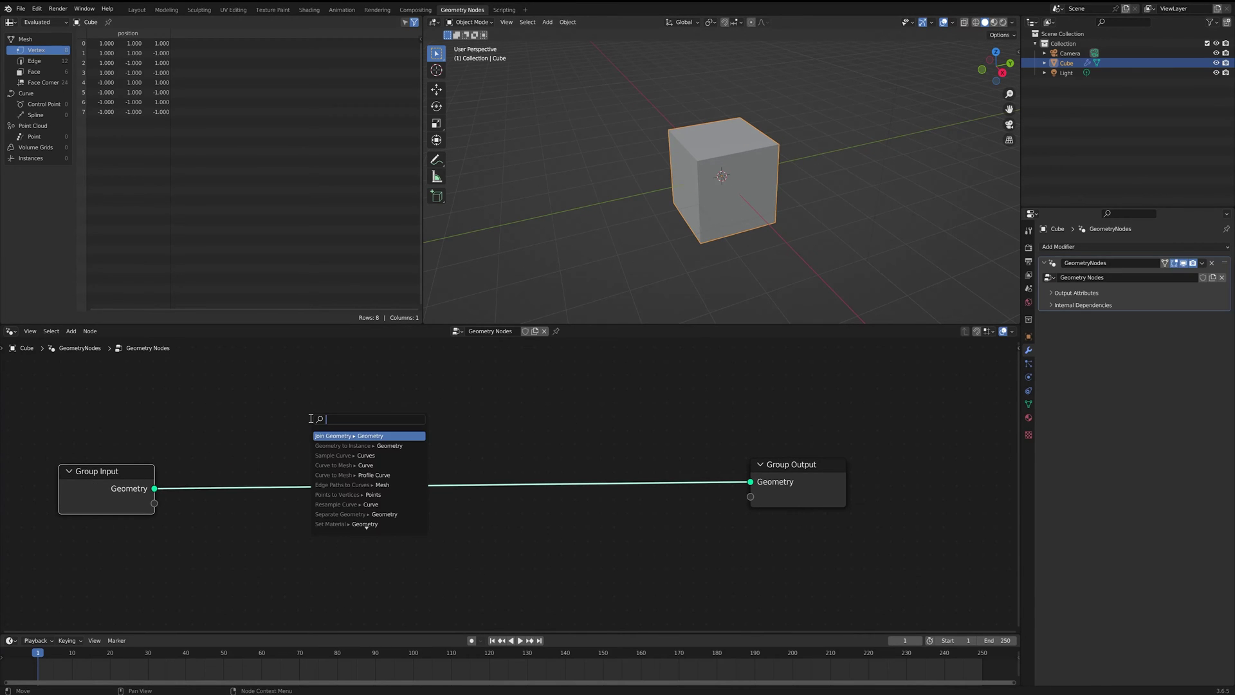
pyautogui.write('sub')
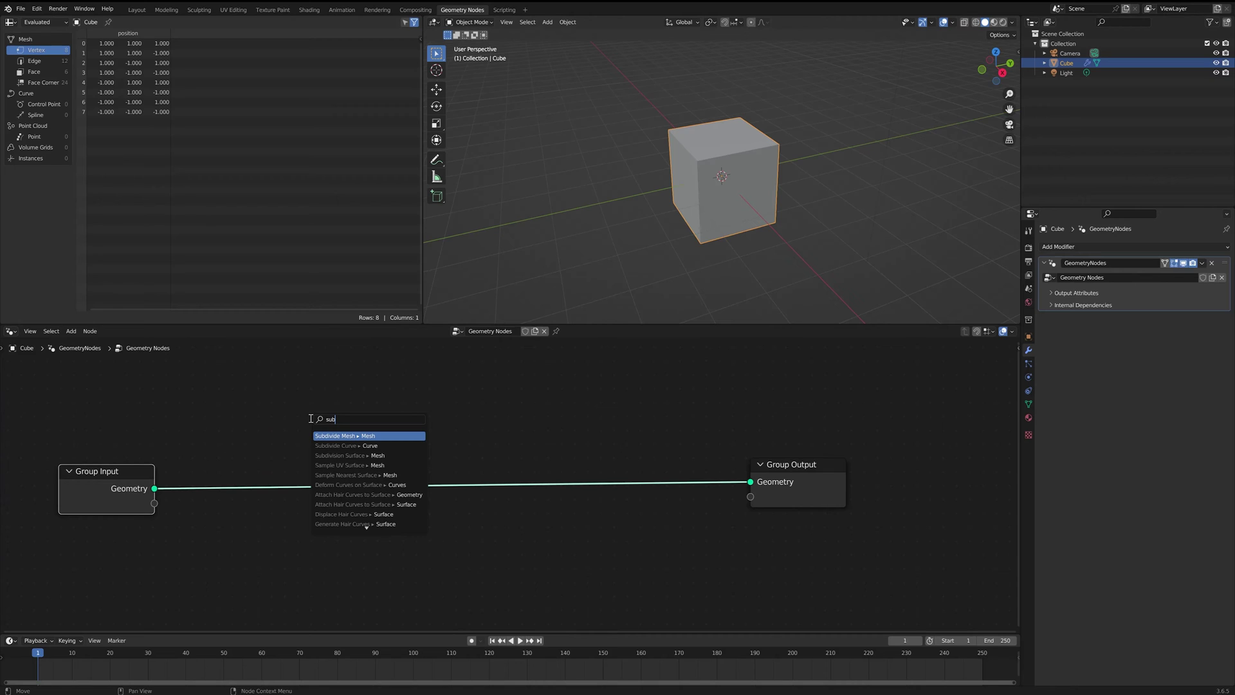
pyautogui.press('Down')
pyautogui.press('Down')
pyautogui.press('Return')
pyautogui.click(294, 399)
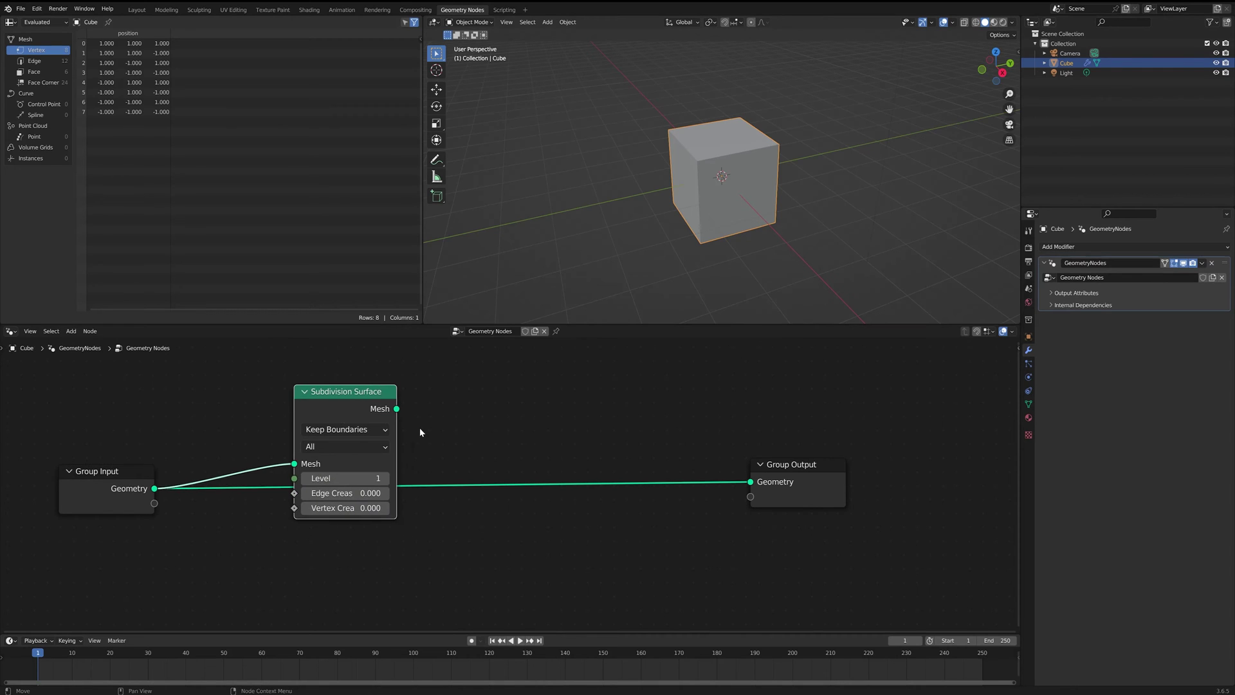
pyautogui.moveTo(408, 409); pyautogui.dragTo(750, 482)
pyautogui.press('Home')
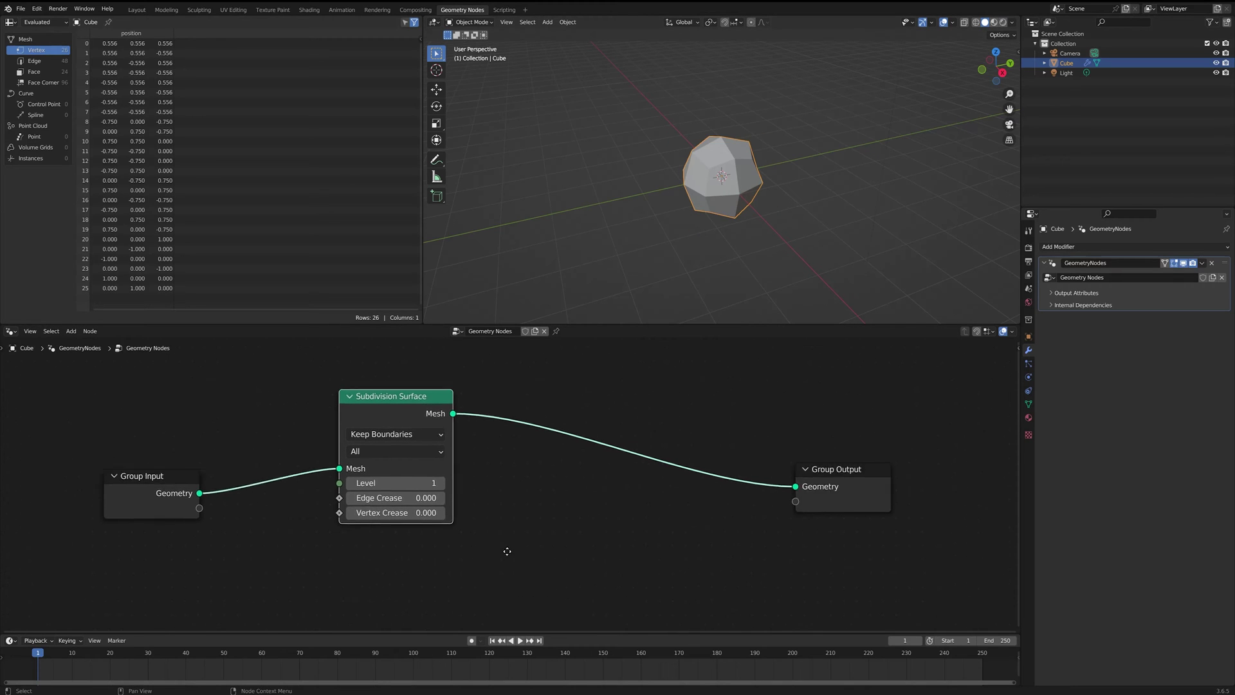
# Step: Set the subdivision level to 4 and add a Set Shade Smooth node after Subdivision Surface
pyautogui.moveTo(421, 485); pyautogui.dragTo(442, 486)
pyautogui.moveTo(403, 404); pyautogui.dragTo(437, 509)
pyautogui.write('sha')
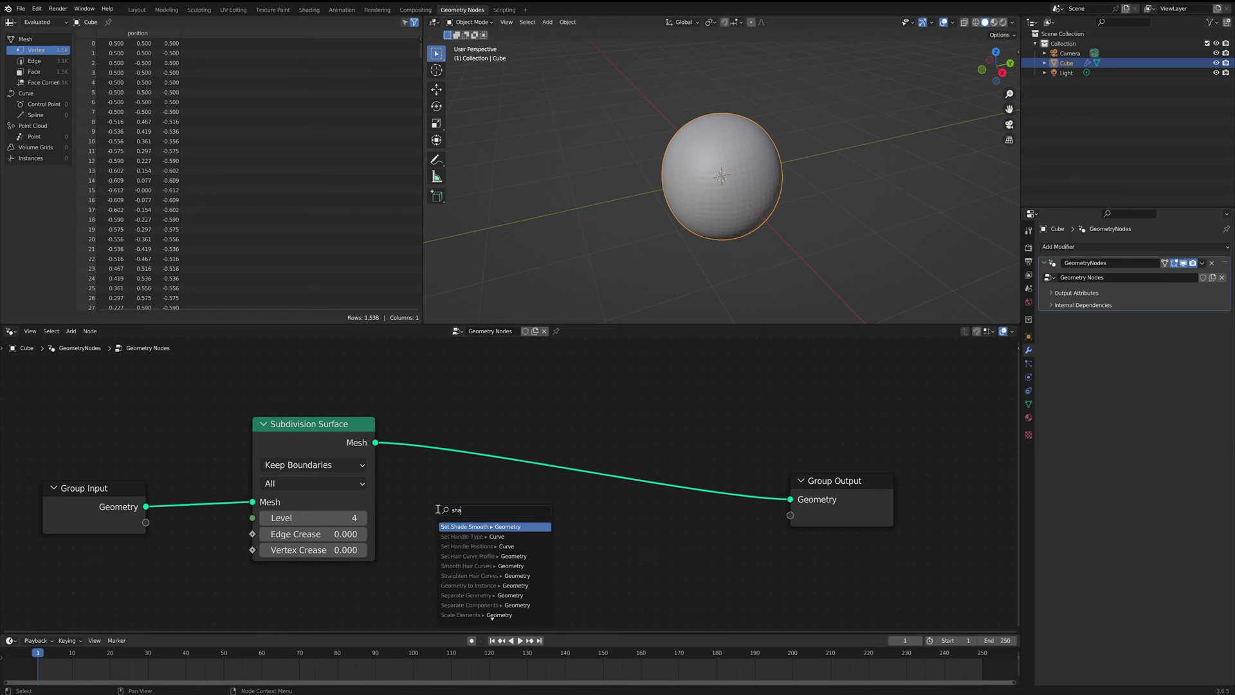
pyautogui.press('Return')
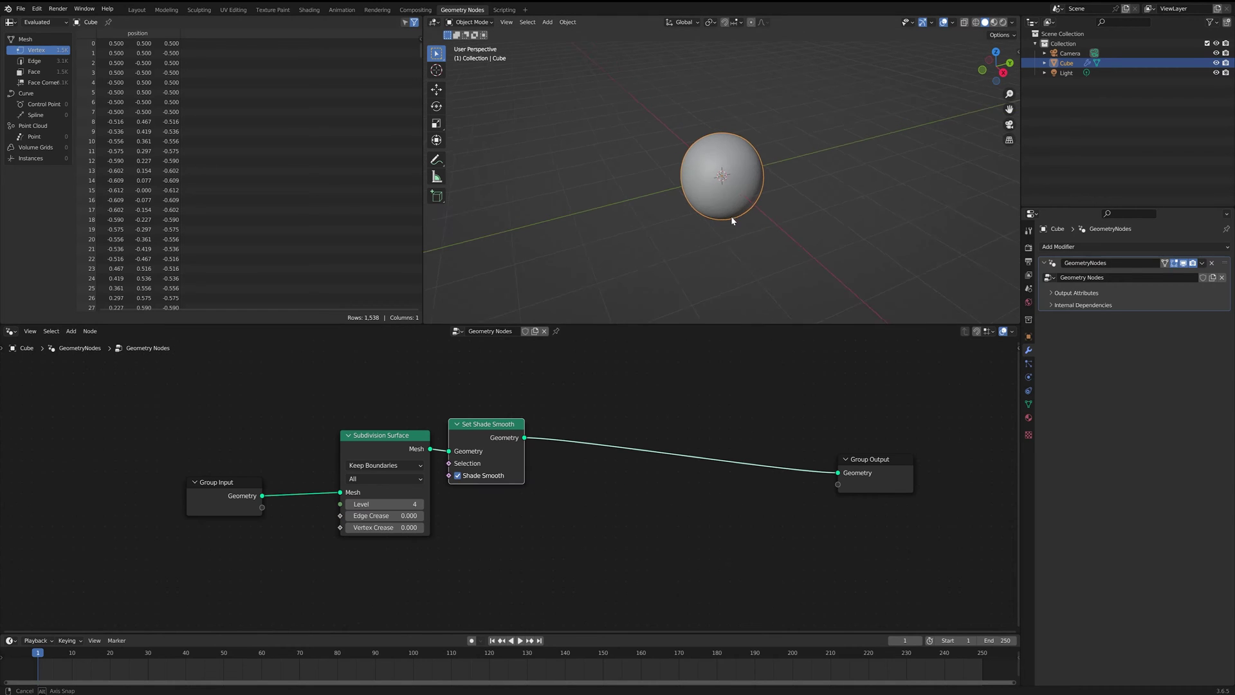
# Step: Add a Set Position node after Set Shade Smooth and connect its Geometry output to Group Output
pyautogui.moveTo(730, 215); pyautogui.dragTo(714, 194, button='middle')
pyautogui.scroll(1, 713, 200)
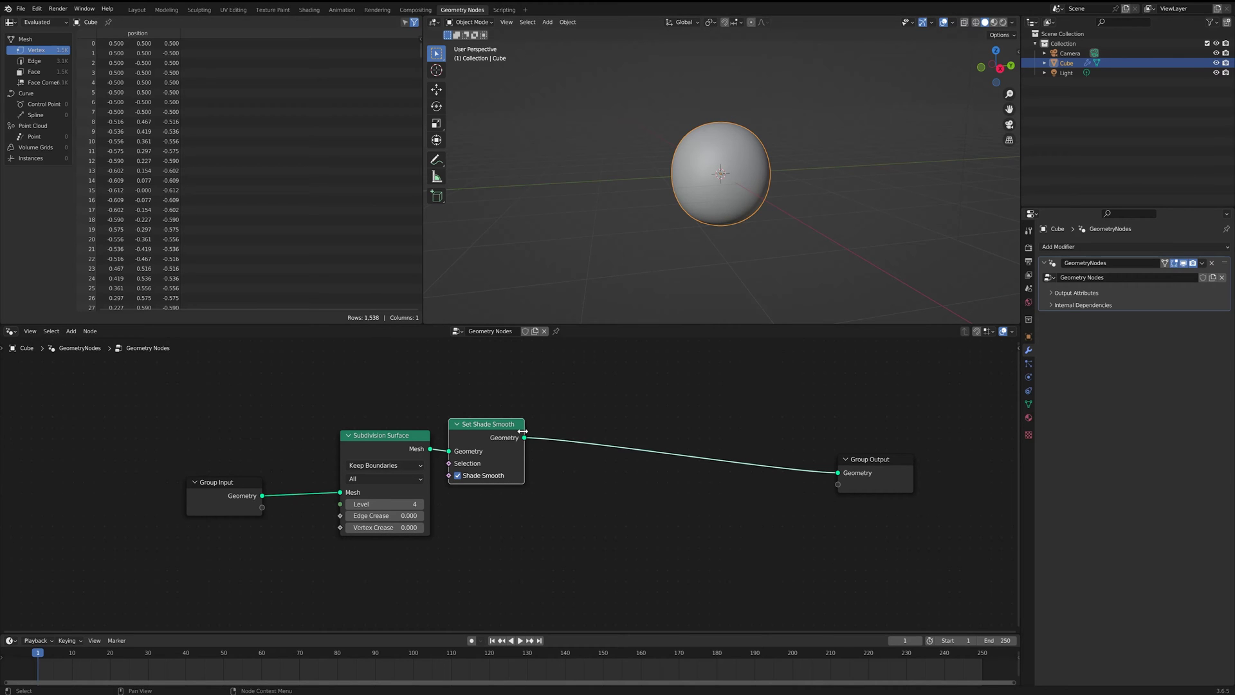
pyautogui.moveTo(524, 438); pyautogui.dragTo(600, 397)
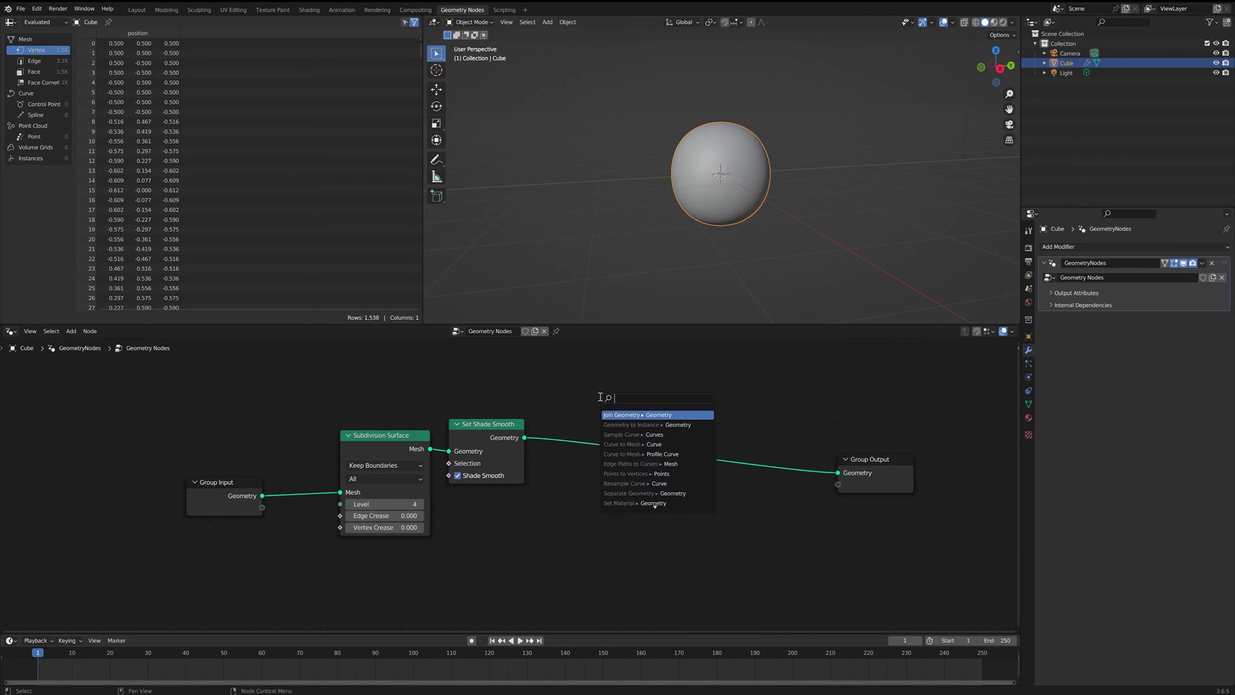
pyautogui.write('set pos')
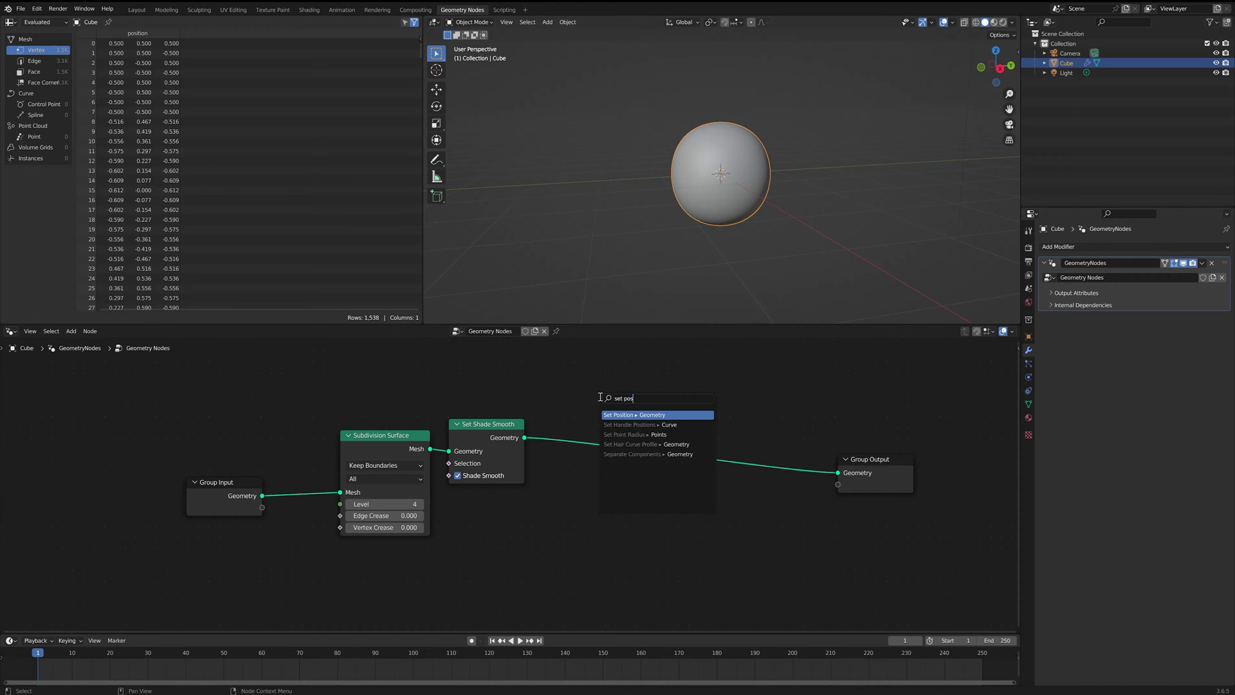
pyautogui.press('Return')
pyautogui.click(599, 398)
pyautogui.moveTo(674, 405); pyautogui.dragTo(836, 475)
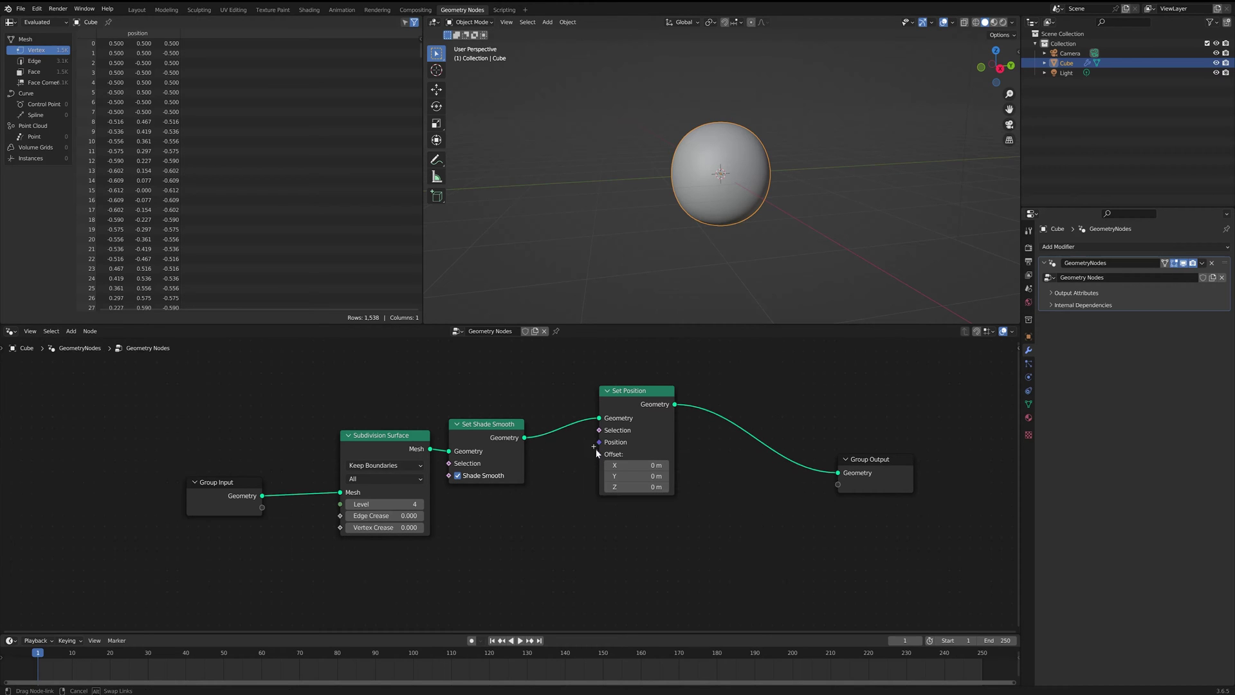
# Step: Add a Noise Texture node whose Color output drives the Offset of Set Position
pyautogui.moveTo(598, 454); pyautogui.dragTo(533, 528)
pyautogui.write('colo')
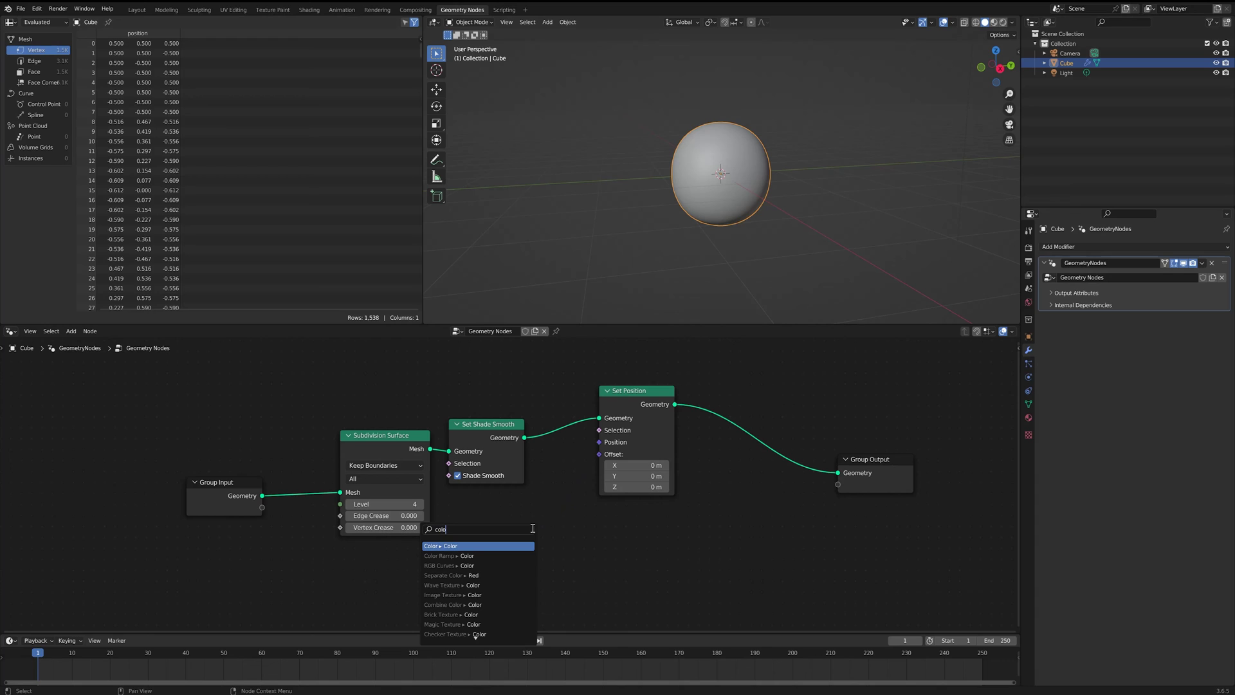
pyautogui.press('BackSpace')
pyautogui.press('BackSpace')
pyautogui.press('BackSpace')
pyautogui.press('BackSpace')
pyautogui.write('nois')
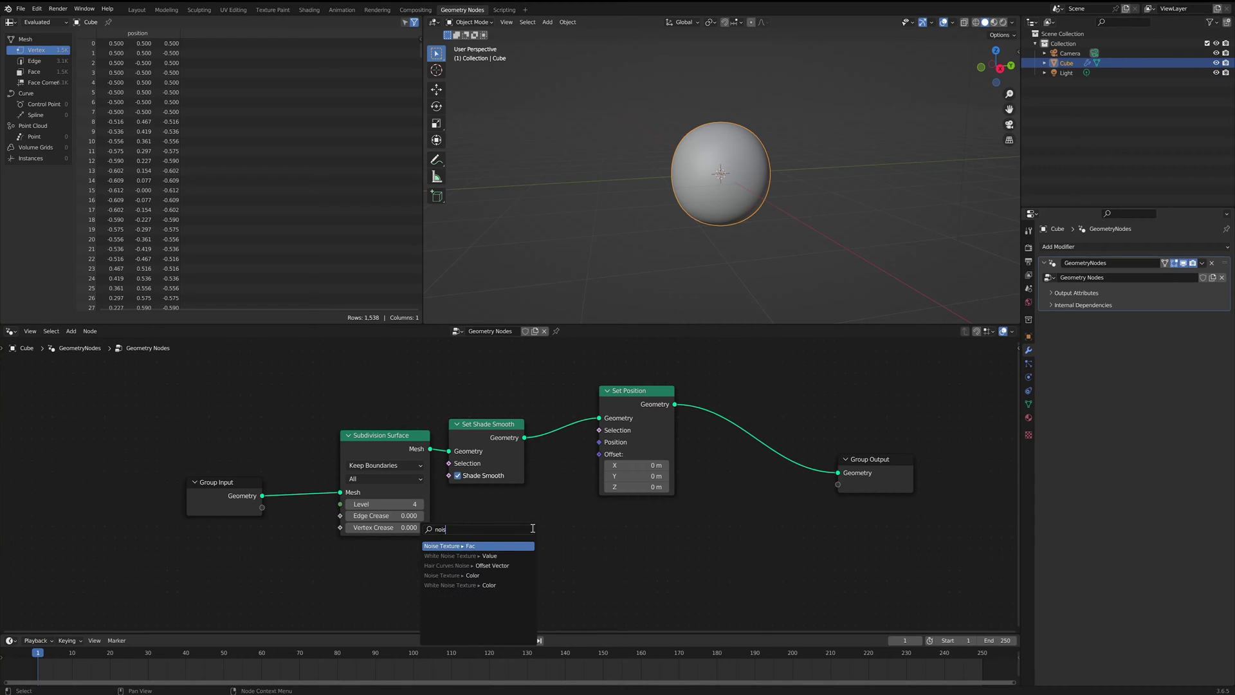
pyautogui.press('Down')
pyautogui.press('Down')
pyautogui.press('Down')
pyautogui.press('Return')
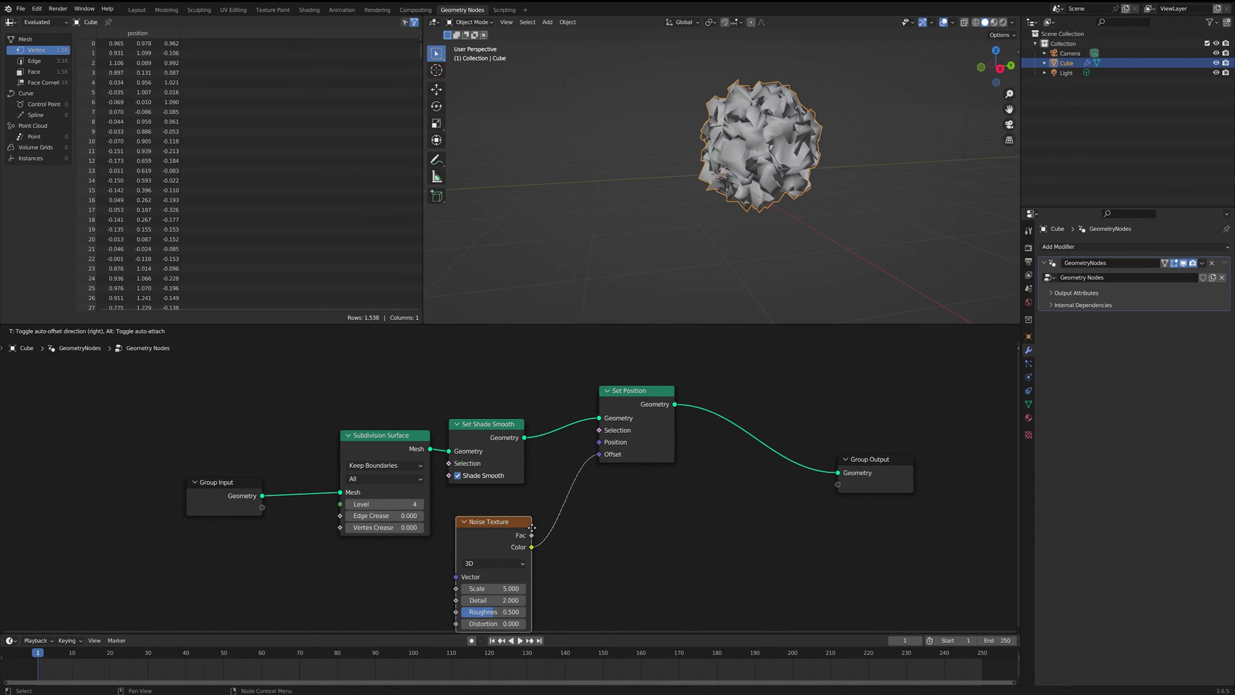
# Step: Insert a Subtract Vector Math node between the noise Color output and the Offset of Set Position
pyautogui.scroll(-2, 781, 157)
pyautogui.moveTo(781, 143); pyautogui.dragTo(842, 151, button='middle')
pyautogui.moveTo(588, 558); pyautogui.dragTo(592, 499, button='middle')
pyautogui.moveTo(759, 196); pyautogui.dragTo(783, 175, button='middle')
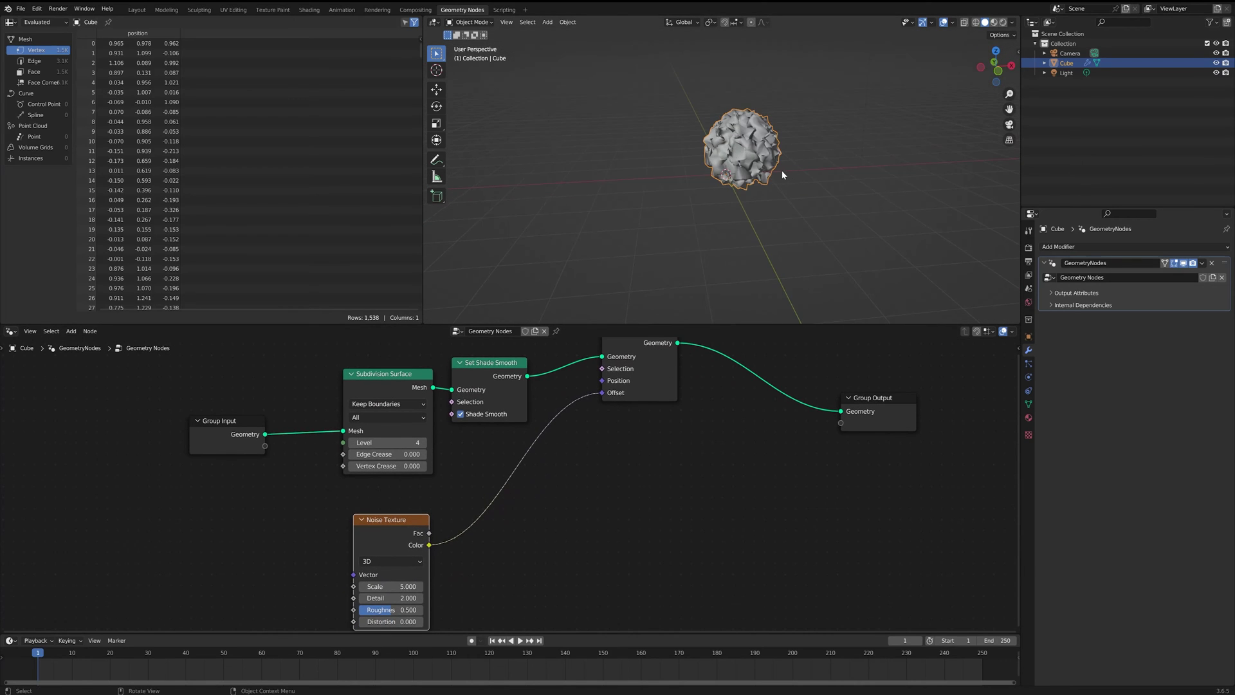
pyautogui.press('KP_1')
pyautogui.scroll(3, 737, 176)
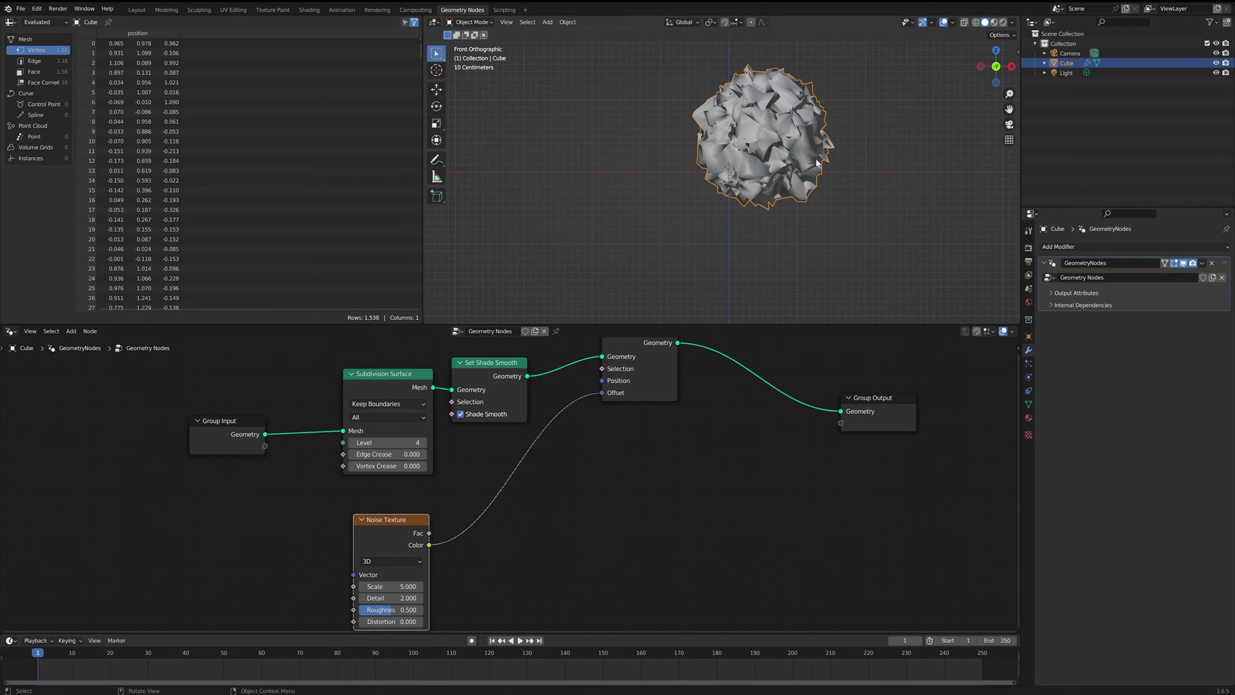
pyautogui.moveTo(503, 536); pyautogui.dragTo(490, 510, button='middle')
pyautogui.moveTo(417, 519); pyautogui.dragTo(526, 541)
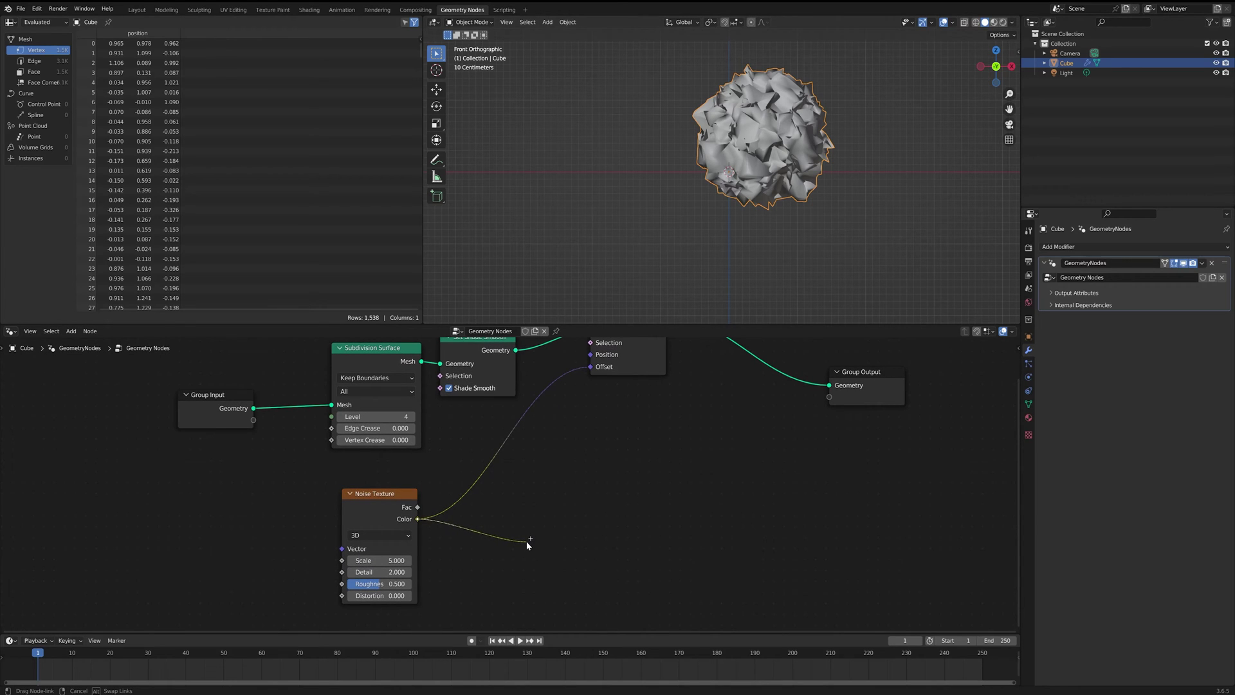
pyautogui.moveTo(526, 542); pyautogui.dragTo(527, 542)
pyautogui.write('sub')
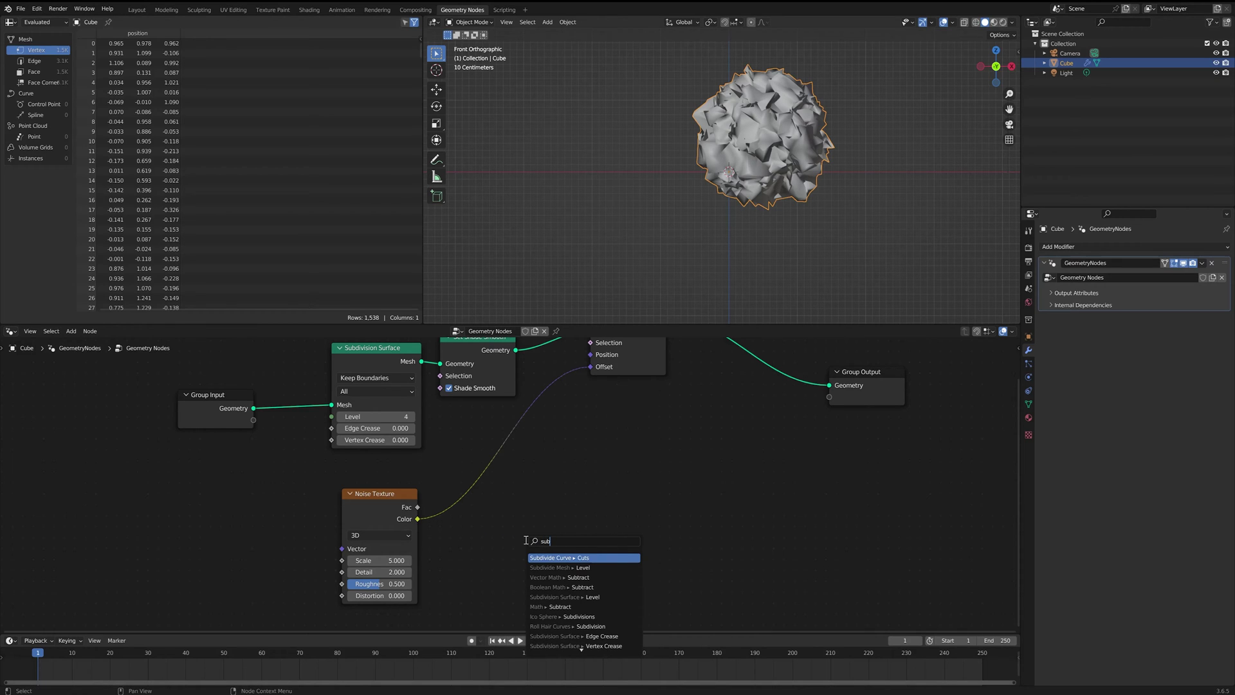
pyautogui.click(560, 577)
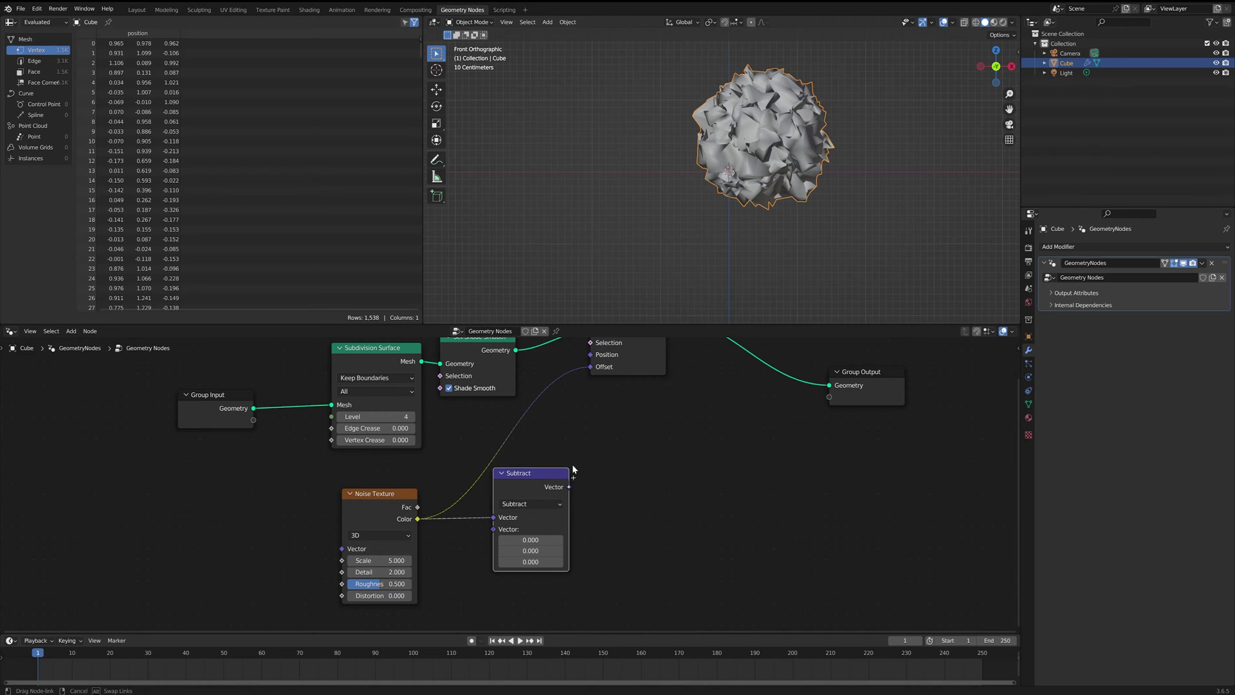
pyautogui.moveTo(573, 470); pyautogui.dragTo(586, 366)
# Step: Set all three components of the Subtract node's second vector to 0.5
pyautogui.moveTo(528, 539)
pyautogui.mouseDown()
pyautogui.moveTo(544, 539)
pyautogui.moveTo(535, 561)
pyautogui.mouseUp()
pyautogui.write('0.5')
pyautogui.press('Return')
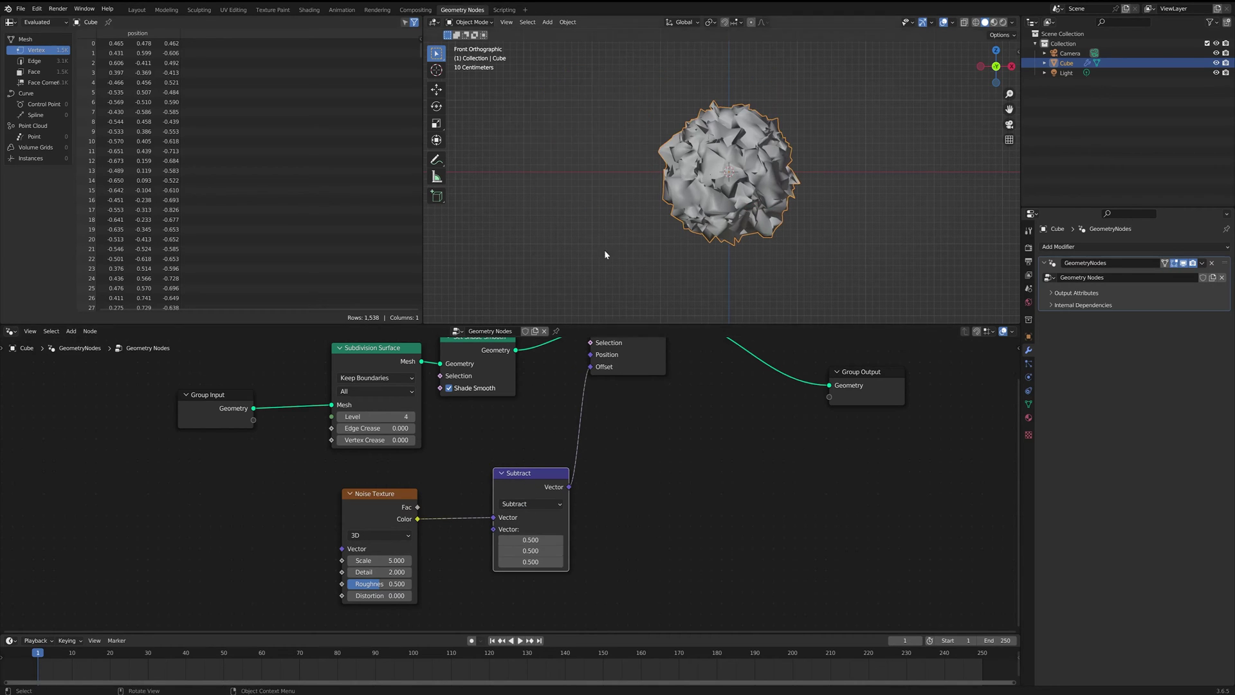
pyautogui.moveTo(604, 250); pyautogui.dragTo(566, 270, button='middle')
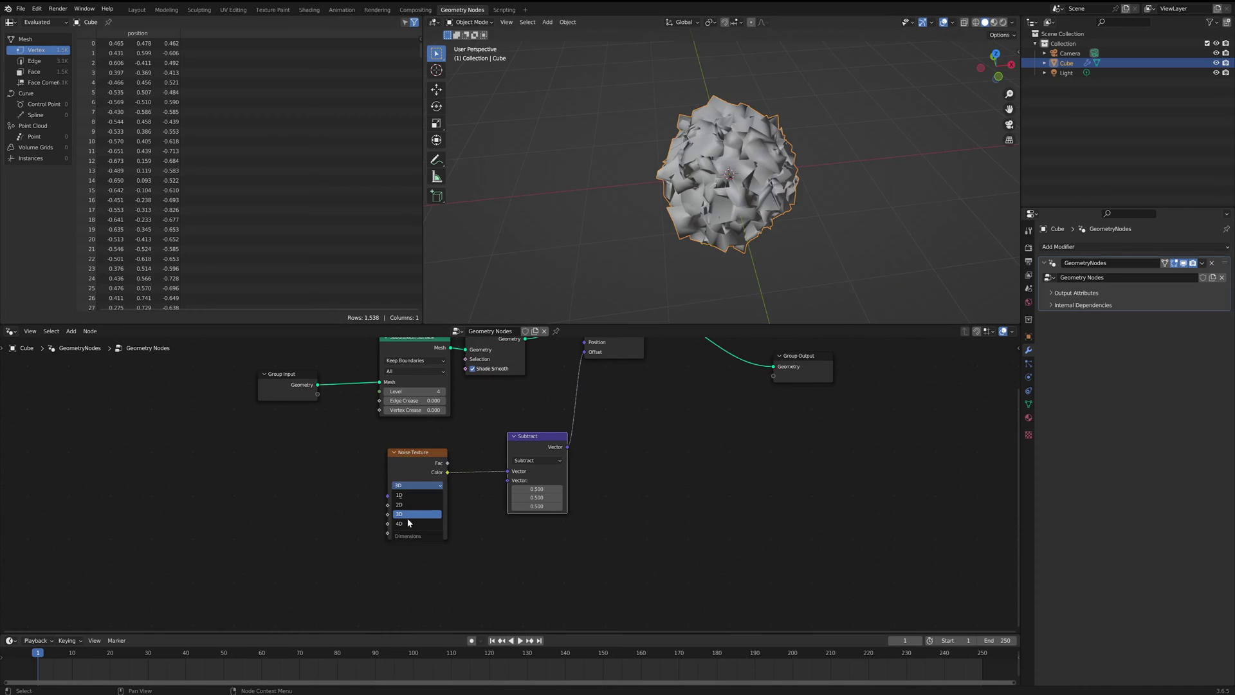
# Step: Switch the Noise Texture to 4D and drive its W input with the Seconds output of a Scene Time node
pyautogui.click(412, 522)
pyautogui.moveTo(464, 534); pyautogui.dragTo(495, 521, button='middle')
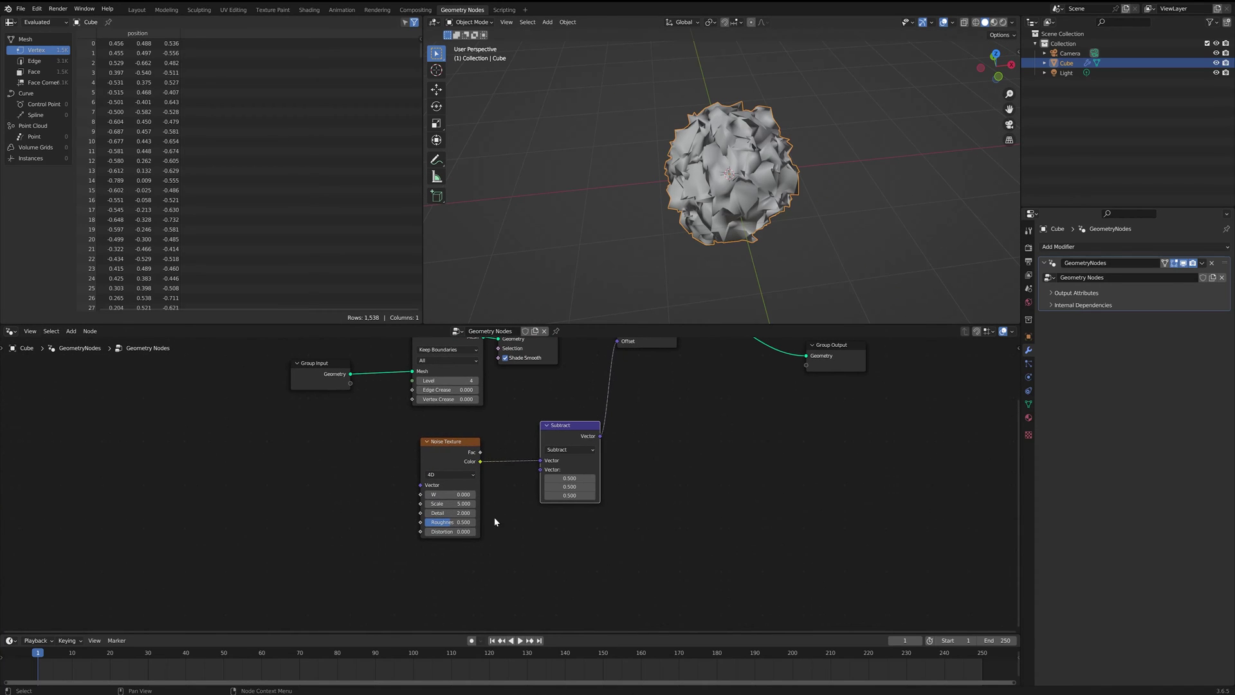
pyautogui.moveTo(415, 497); pyautogui.dragTo(315, 492)
pyautogui.write('scene')
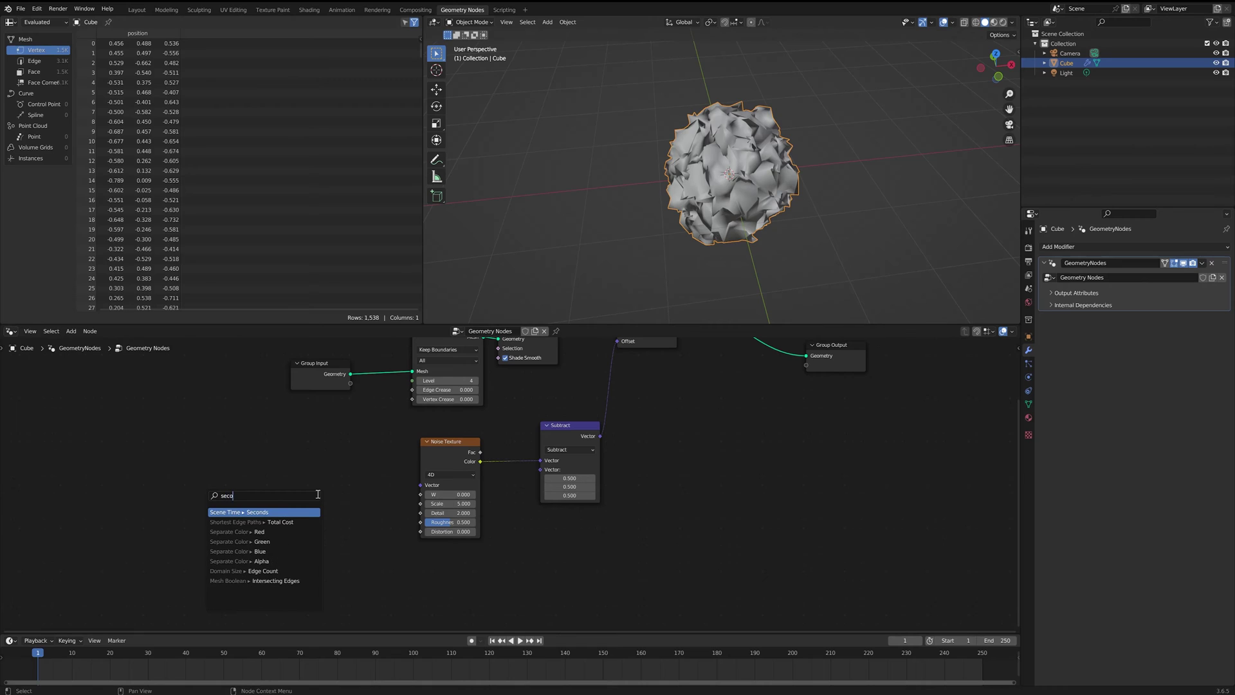
pyautogui.press('Return')
pyautogui.click(342, 487)
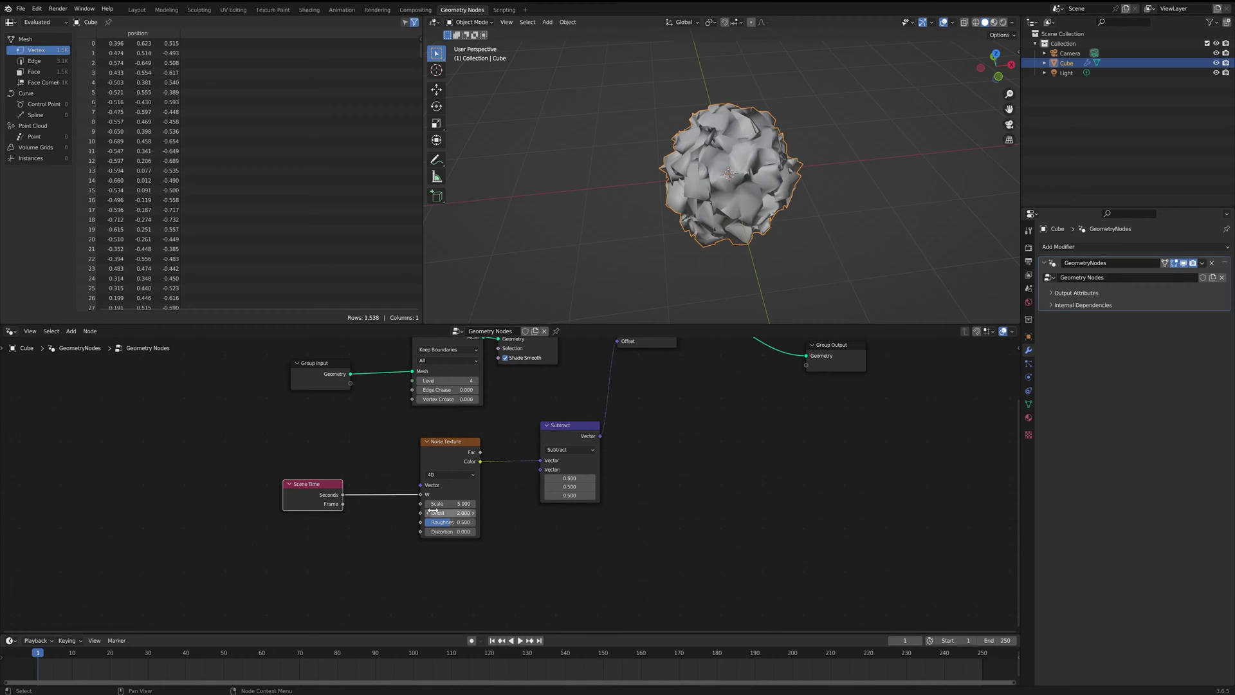
# Step: Play the animation and examine the noise deformation up close
pyautogui.press('space')
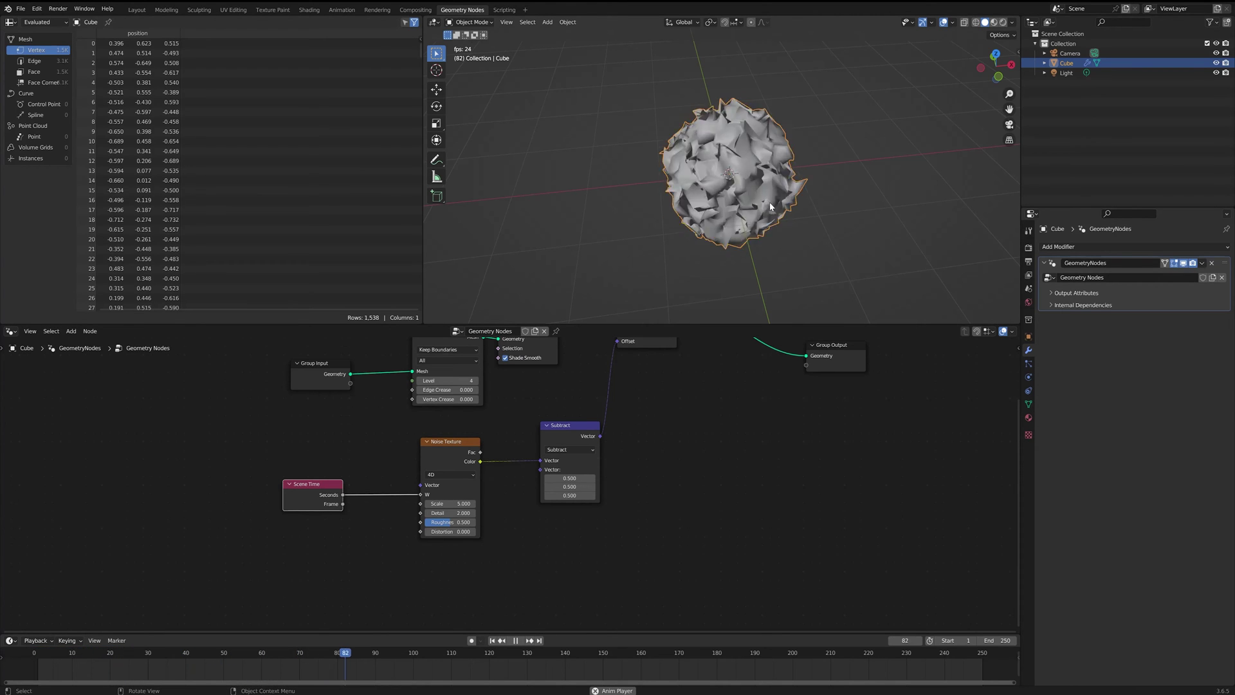
pyautogui.scroll(4, 767, 208)
pyautogui.press('space')
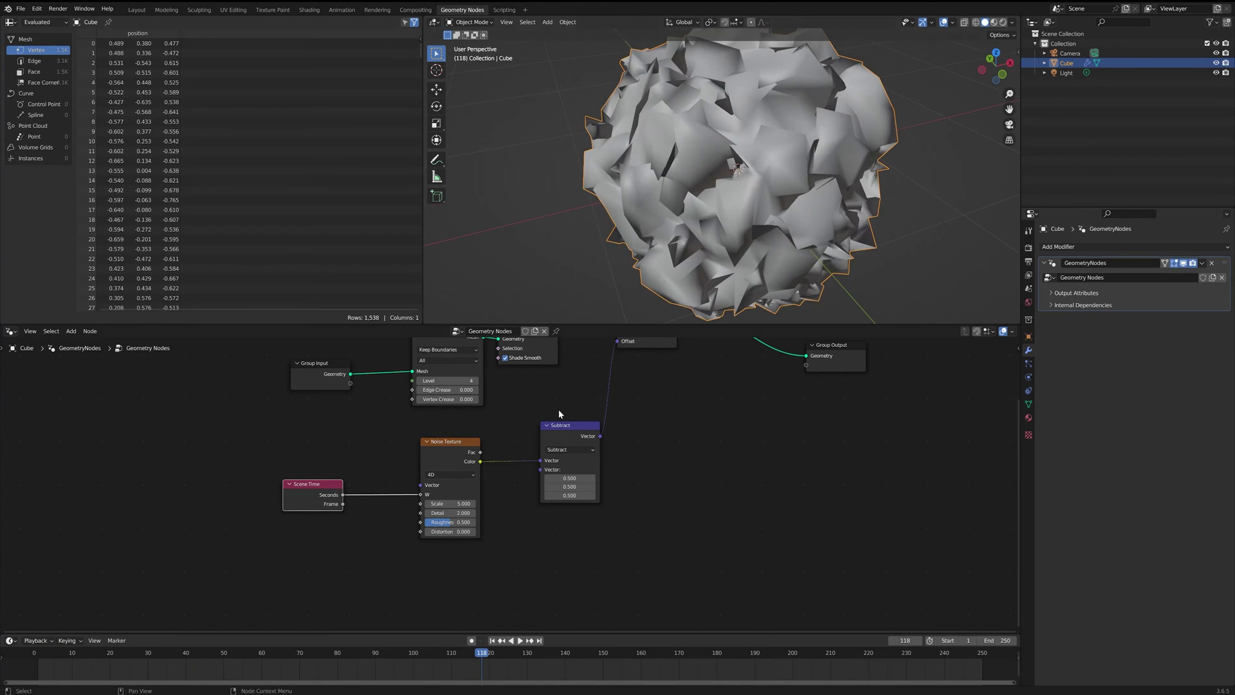
# Step: Set the Noise Texture scale to 1 and play the animation to check the deformation
pyautogui.click(458, 505)
pyautogui.write('1')
pyautogui.press('Return')
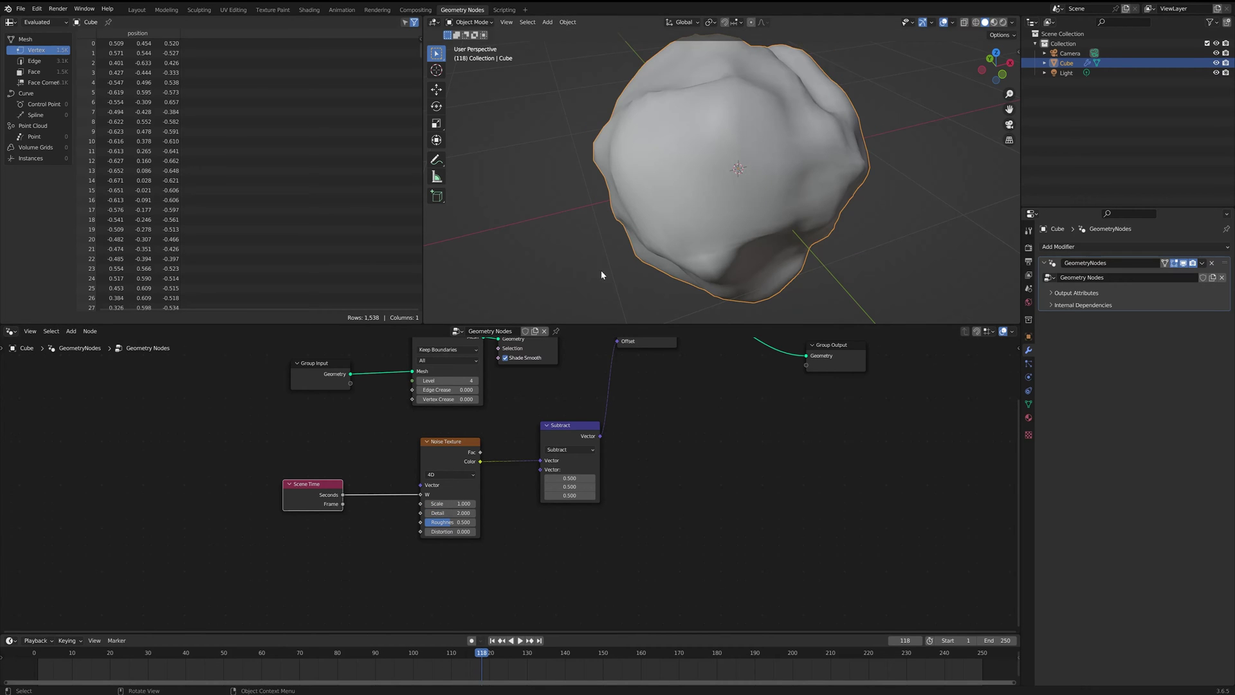
pyautogui.scroll(-3, 601, 270)
pyautogui.moveTo(656, 84); pyautogui.dragTo(831, 162, button='middle')
pyautogui.press('space')
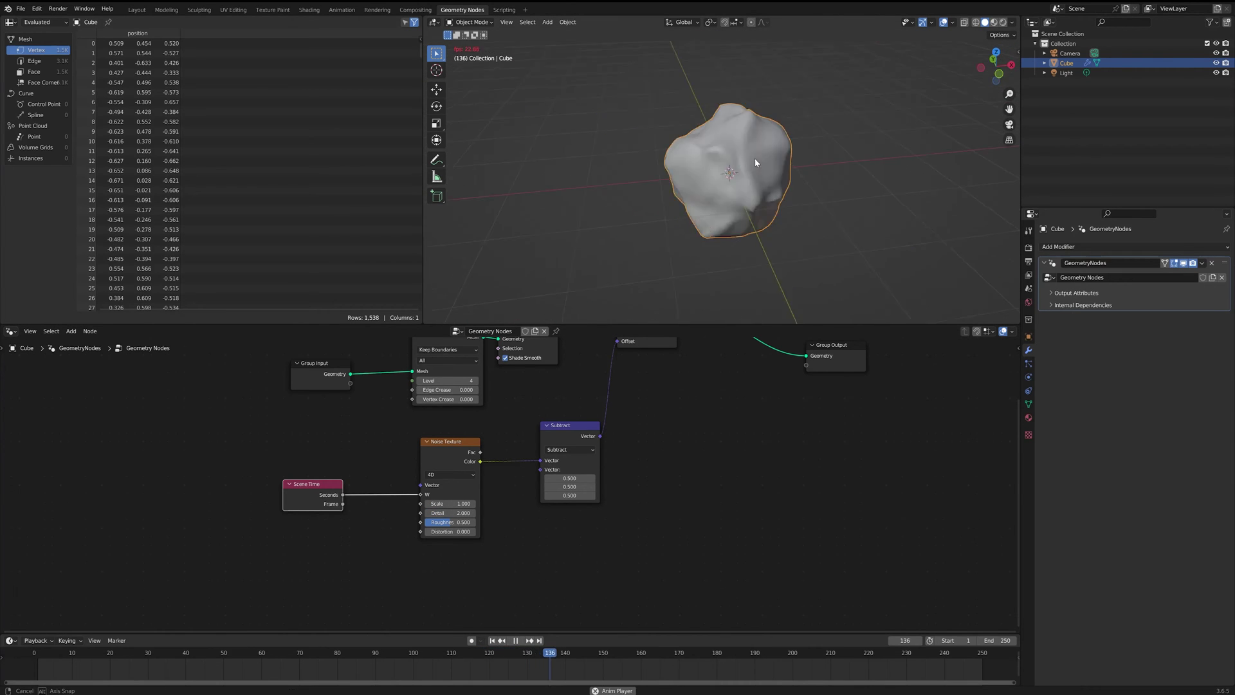
pyautogui.scroll(-1, 678, 363)
# Step: Move Group Output farther away and insert a duplicate of the Set Position node before it
pyautogui.moveTo(668, 430); pyautogui.dragTo(914, 391)
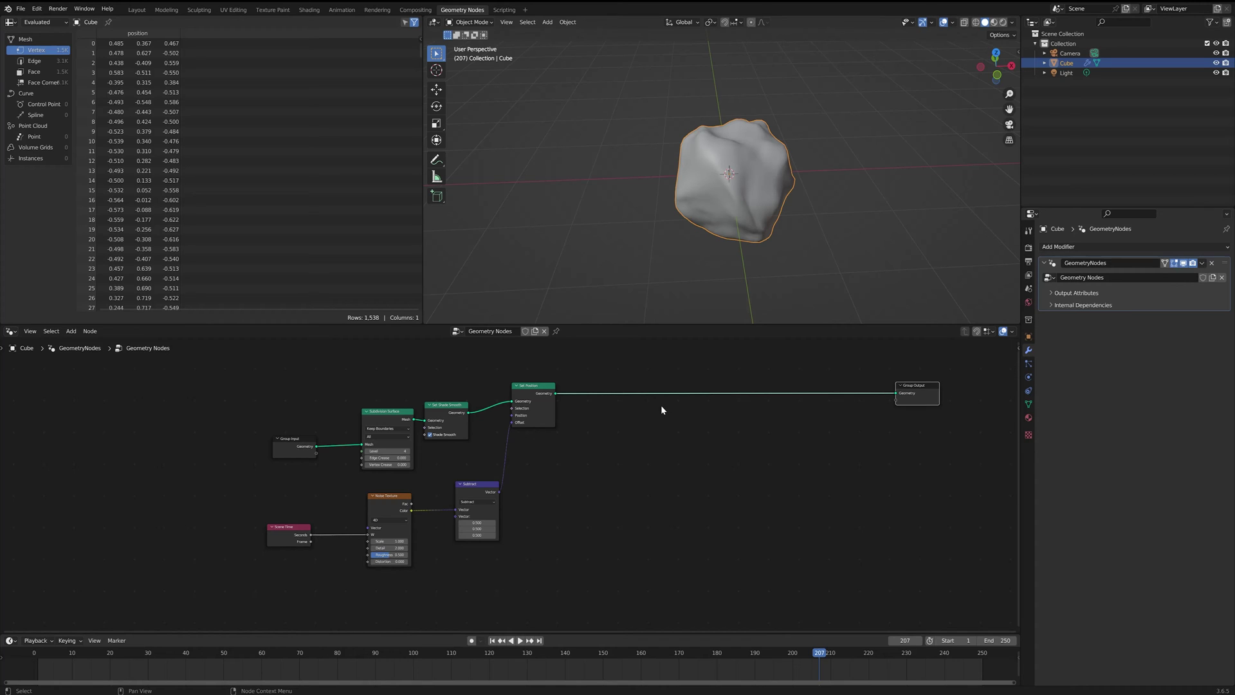
pyautogui.click(537, 389)
pyautogui.hotkey('shift', 'd')
pyautogui.click(616, 381)
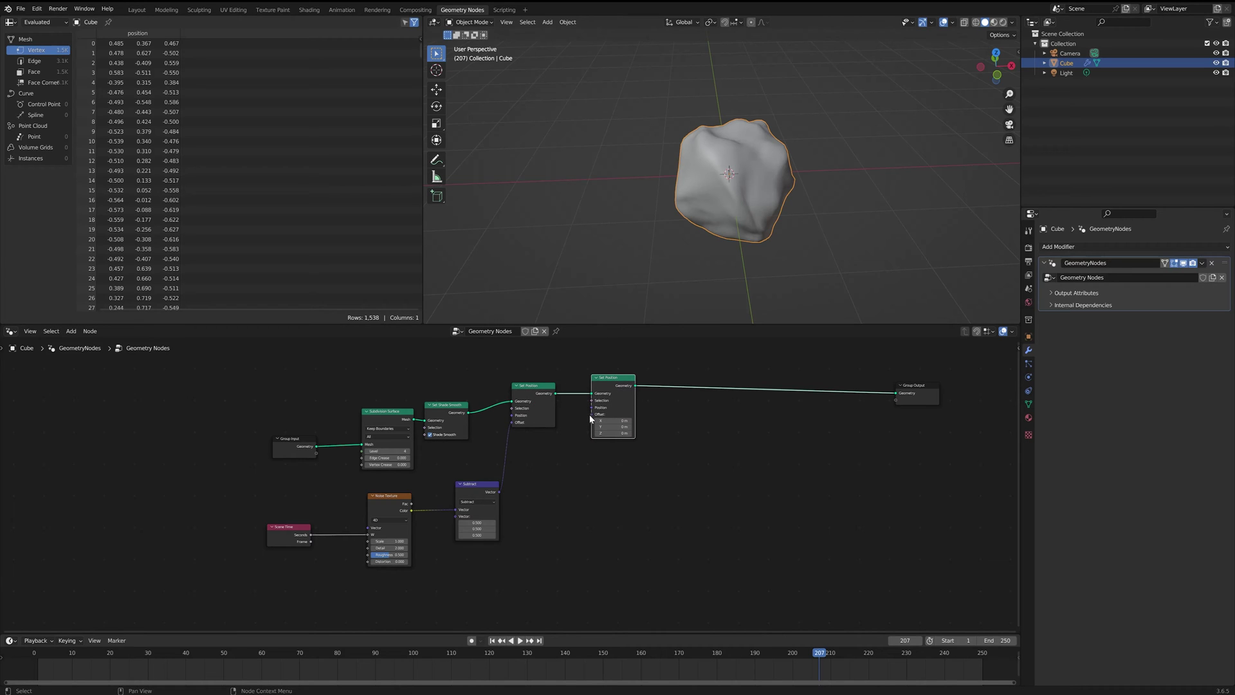
pyautogui.moveTo(621, 378); pyautogui.dragTo(637, 379)
# Step: Add a Bezier circle at the origin and scale it up into a large ring around the deformed cube
pyautogui.scroll(-3, 772, 219)
pyautogui.moveTo(735, 199); pyautogui.dragTo(733, 273, button='middle')
pyautogui.hotkey('shift', 'a')
pyautogui.moveTo(707, 200)
pyautogui.click(746, 218)
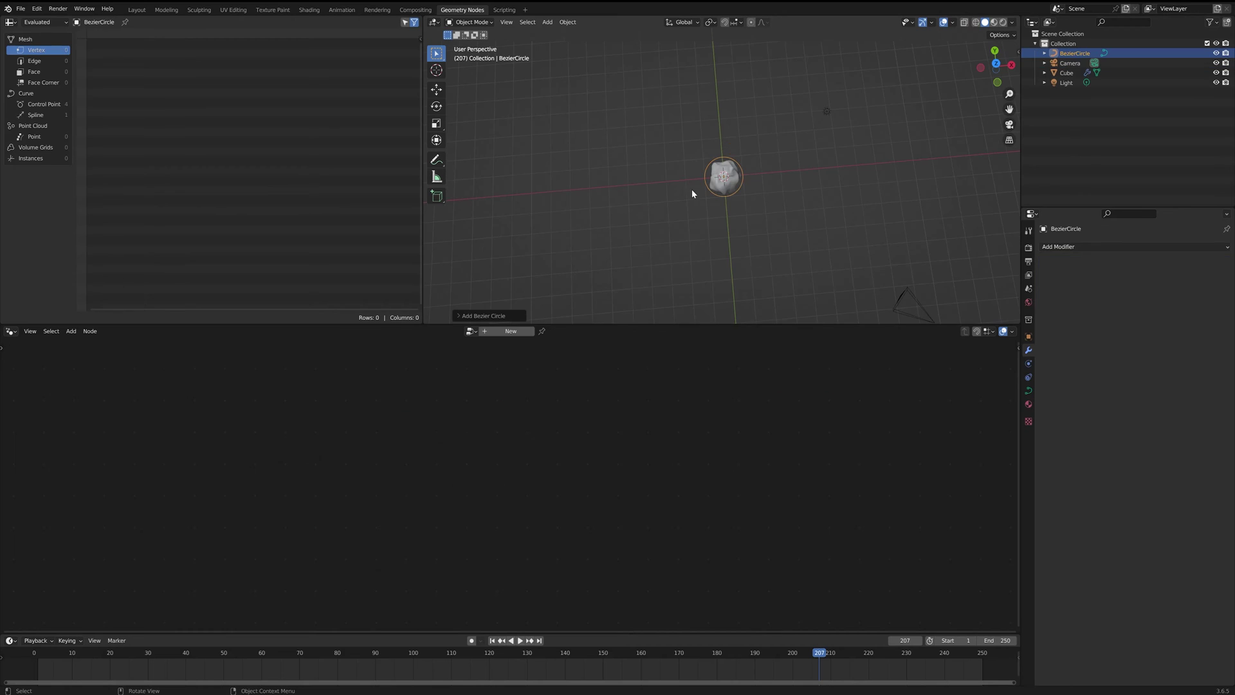
pyautogui.press('s')
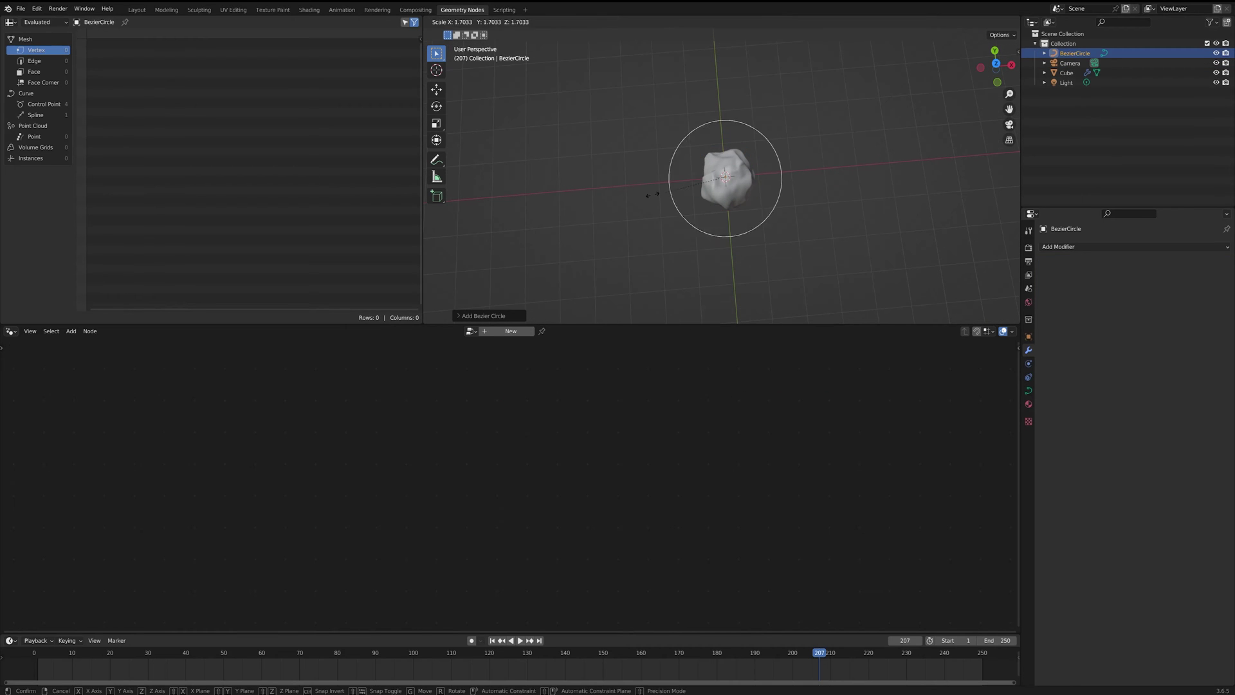
pyautogui.click(501, 210)
pyautogui.scroll(-4, 645, 206)
pyautogui.moveTo(645, 206); pyautogui.dragTo(767, 156, button='middle')
pyautogui.scroll(1, 766, 155)
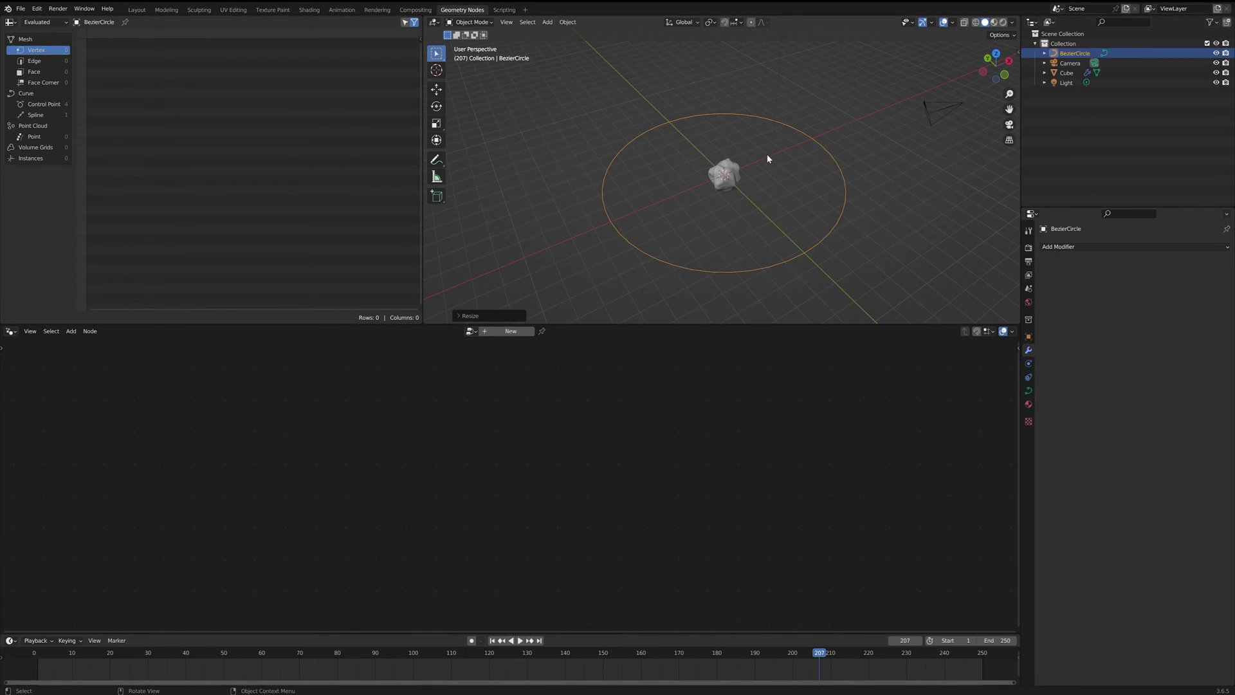
# Step: Bring the Bezier circle into the cube's node tree as an Object Info node set to Relative
pyautogui.click(728, 175)
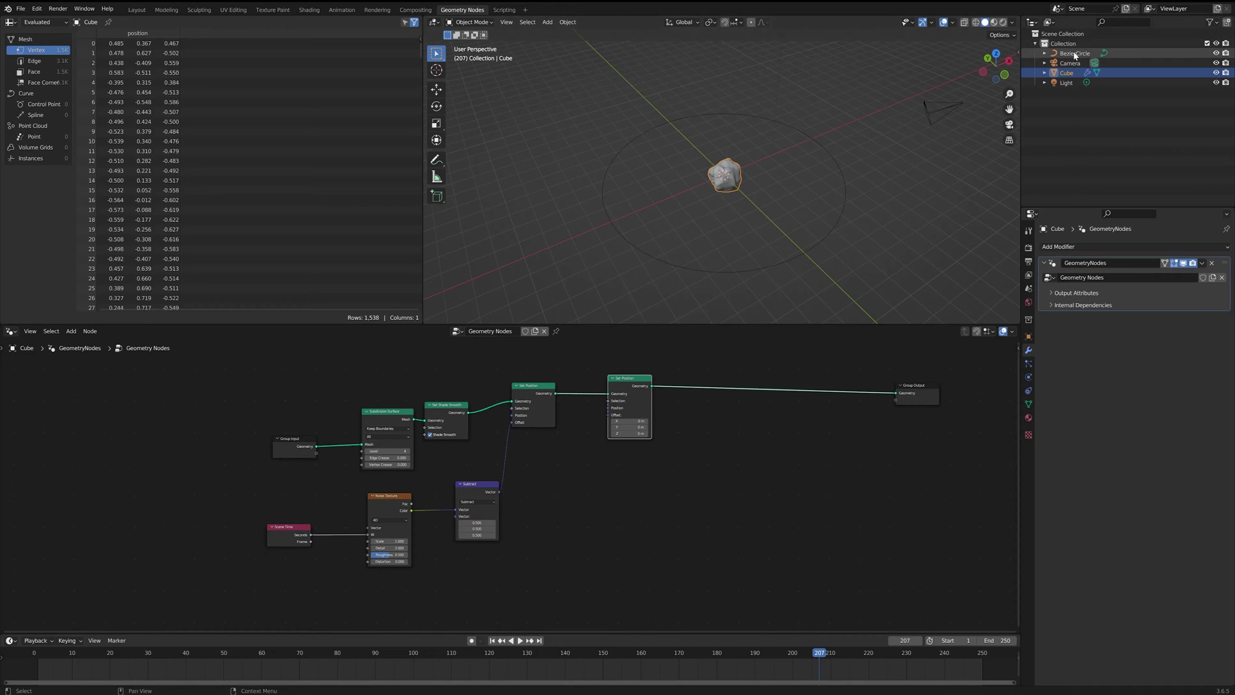
pyautogui.moveTo(1074, 54); pyautogui.dragTo(271, 598)
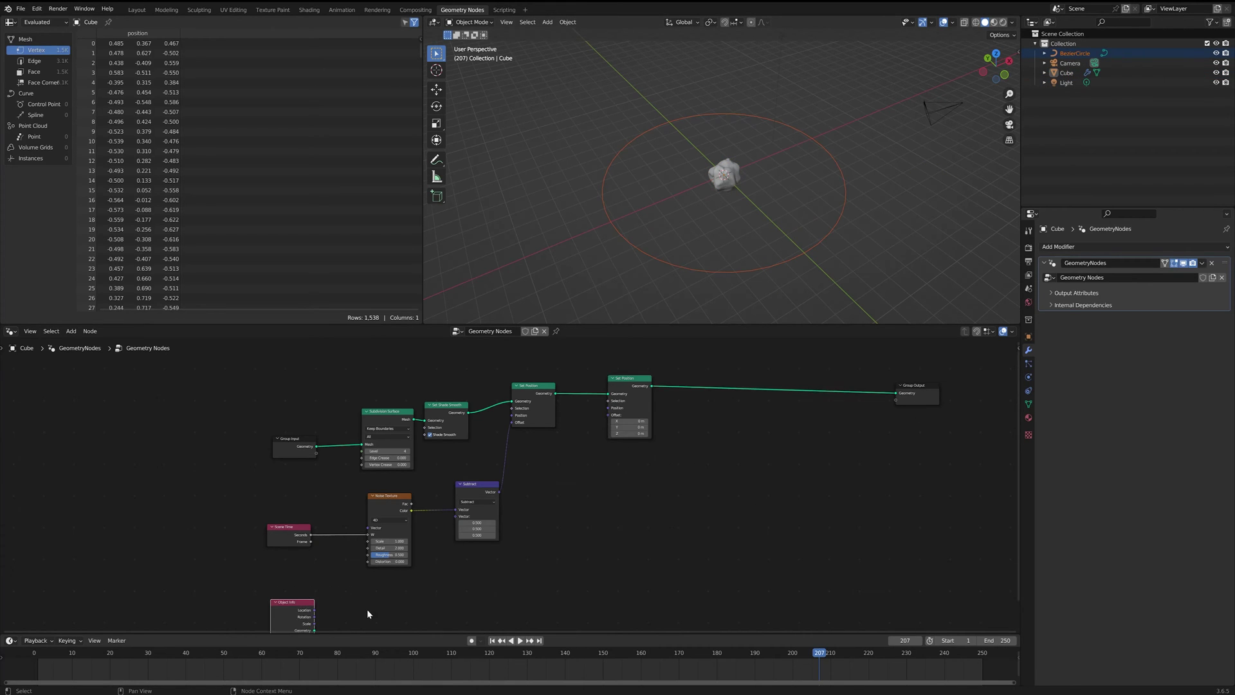
pyautogui.scroll(1, 447, 585)
pyautogui.moveTo(448, 581); pyautogui.dragTo(517, 553, button='middle')
pyautogui.scroll(-2, 533, 543)
pyautogui.scroll(-2, 532, 547)
pyautogui.scroll(7, 508, 544)
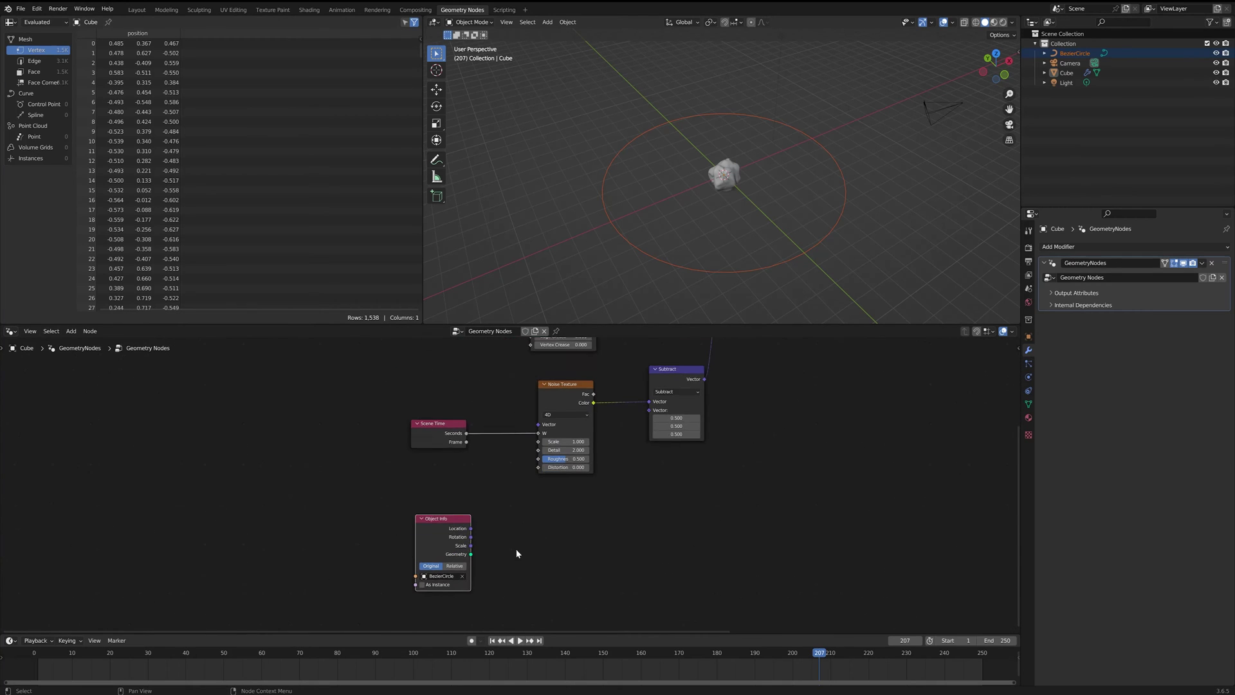
pyautogui.click(450, 573)
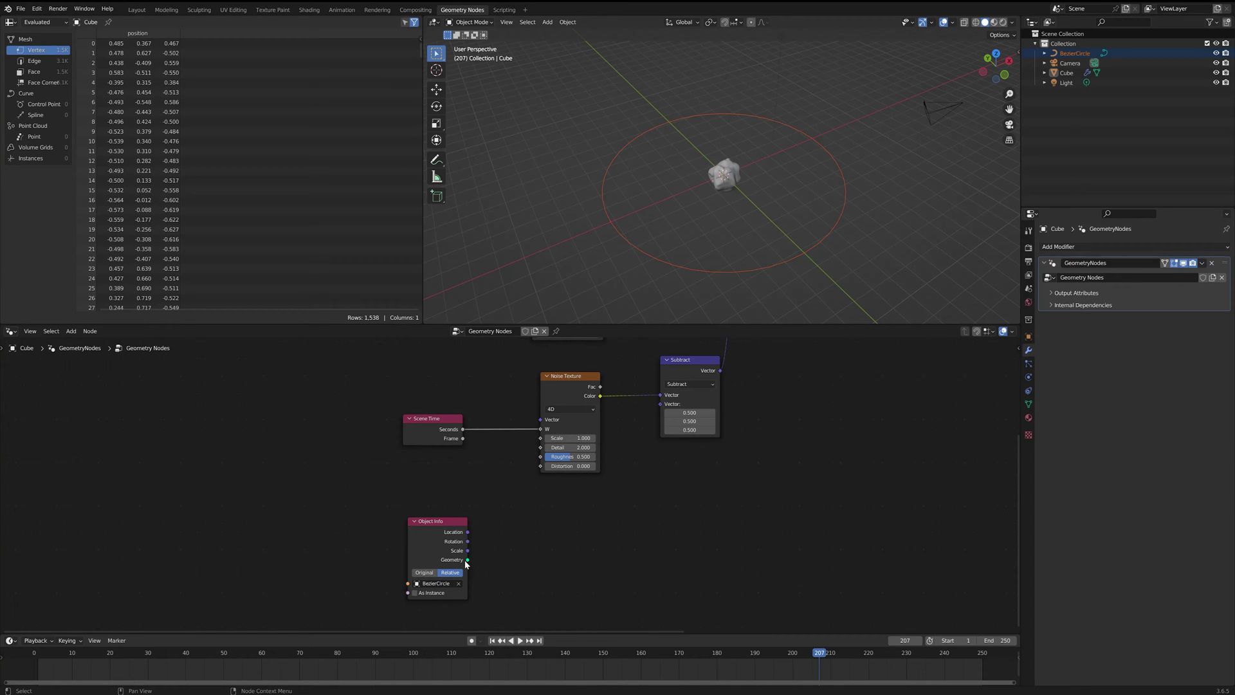
# Step: Feed the Object Info geometry into a new Sample Curve node placed below the Noise Texture
pyautogui.moveTo(467, 560); pyautogui.dragTo(534, 536)
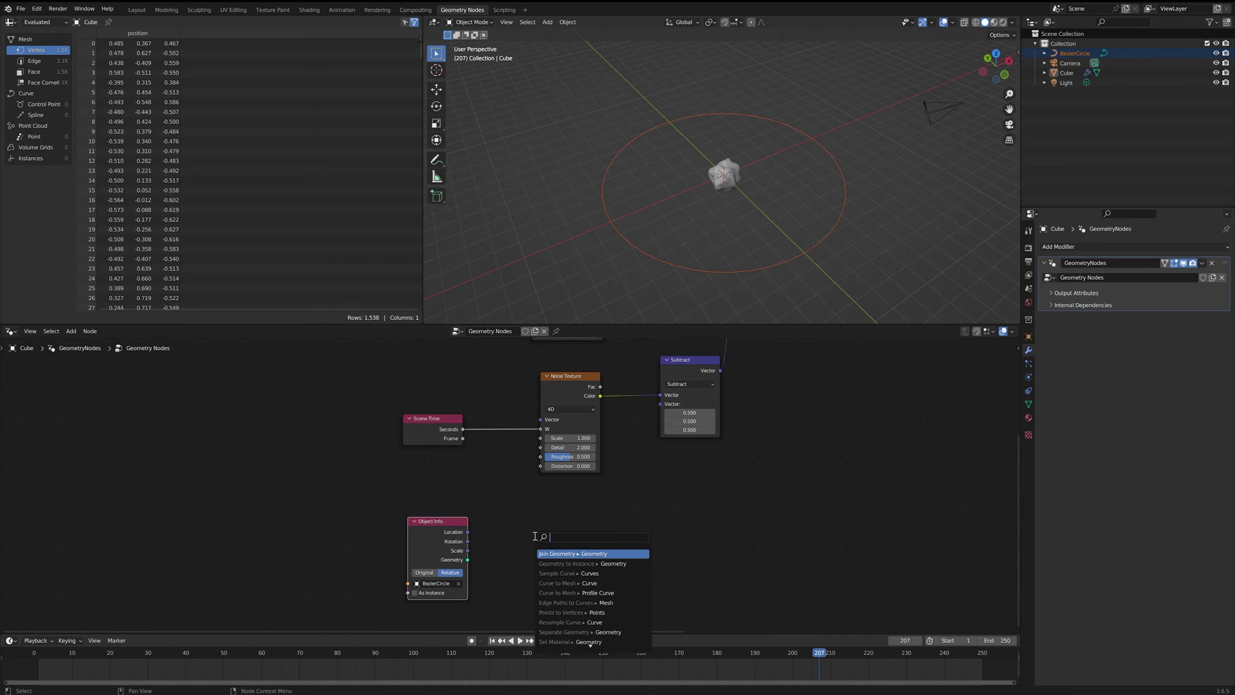
pyautogui.write('sample')
pyautogui.press('Return')
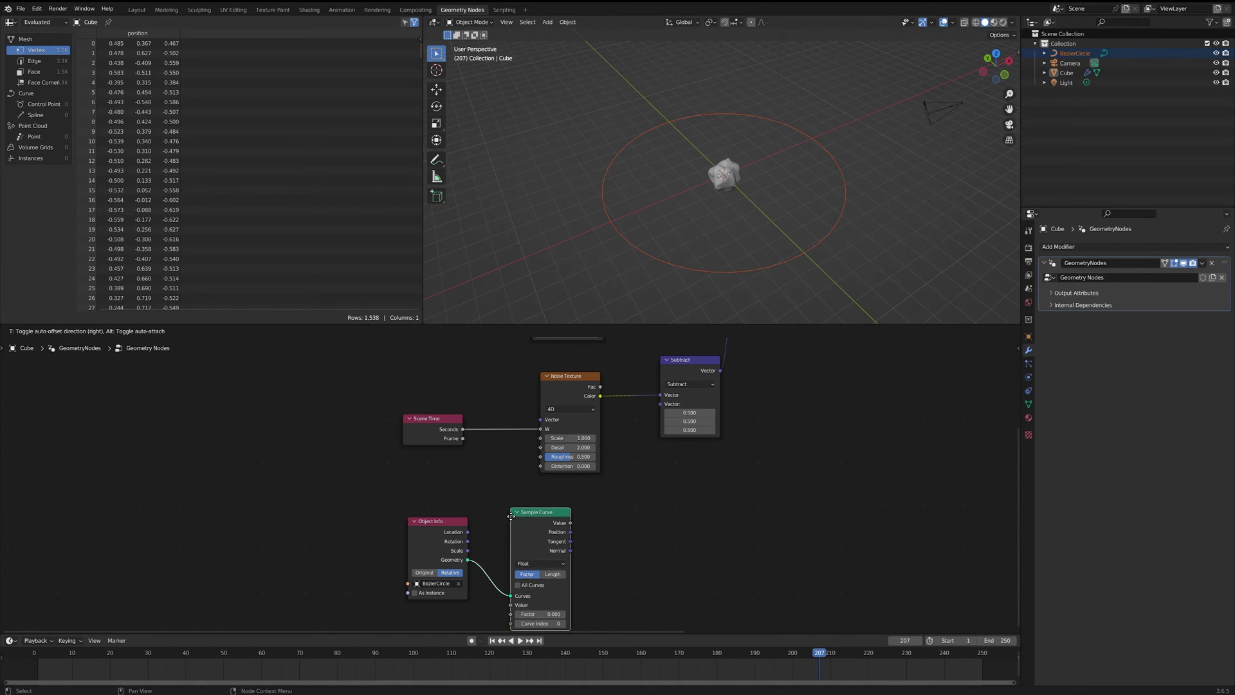
pyautogui.click(542, 494)
pyautogui.scroll(-3, 654, 519)
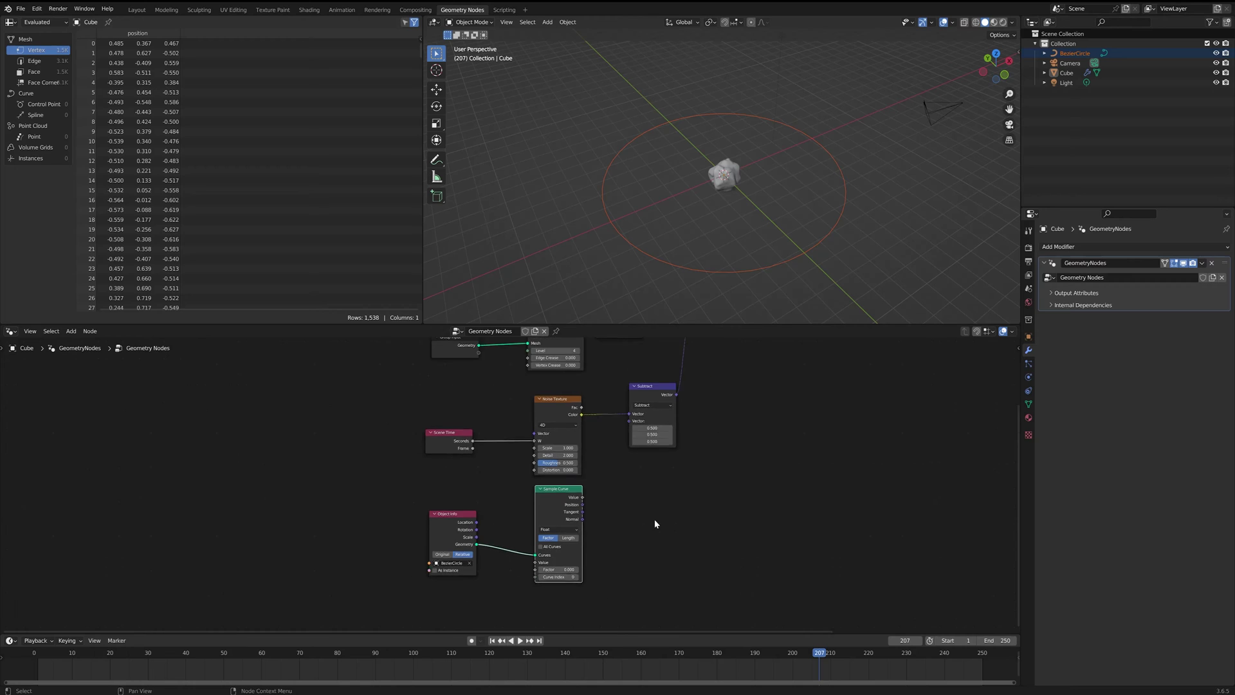
# Step: Connect the Sample Curve's Position to the second Set Position's Offset and check the cube's placement on the ring
pyautogui.moveTo(551, 529); pyautogui.dragTo(748, 384)
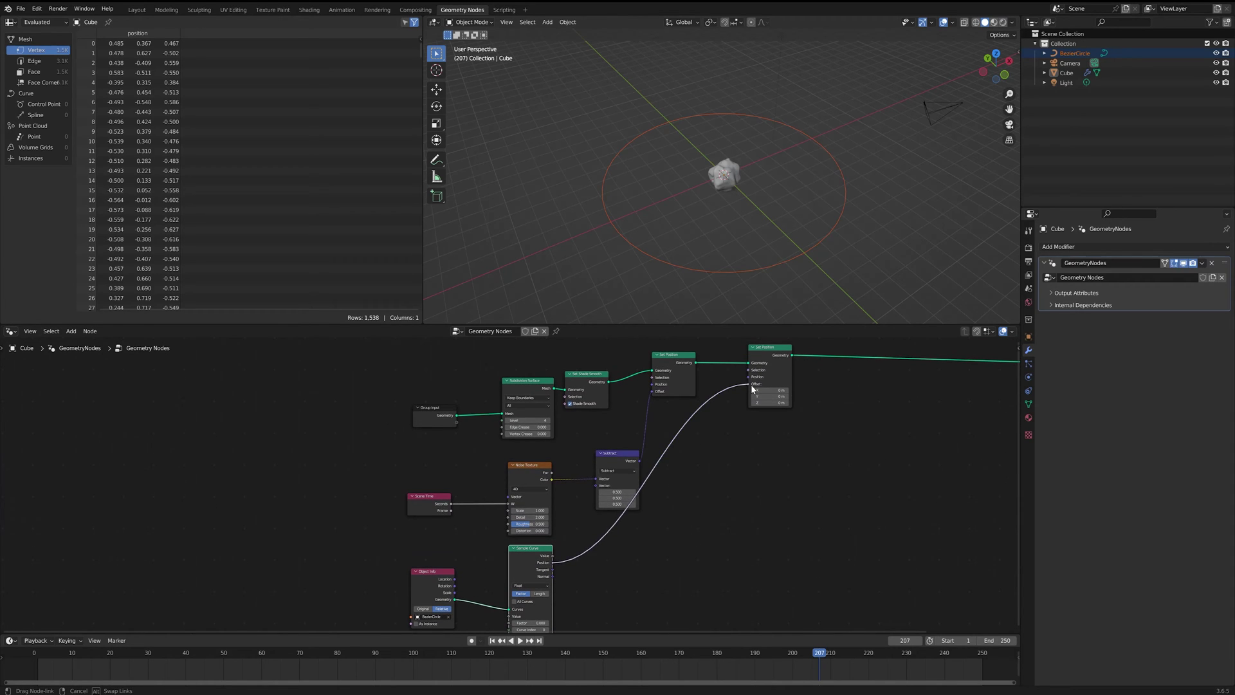
pyautogui.click(708, 268)
pyautogui.moveTo(708, 268); pyautogui.dragTo(651, 243, button='middle')
pyautogui.click(621, 240)
pyautogui.scroll(-2, 653, 226)
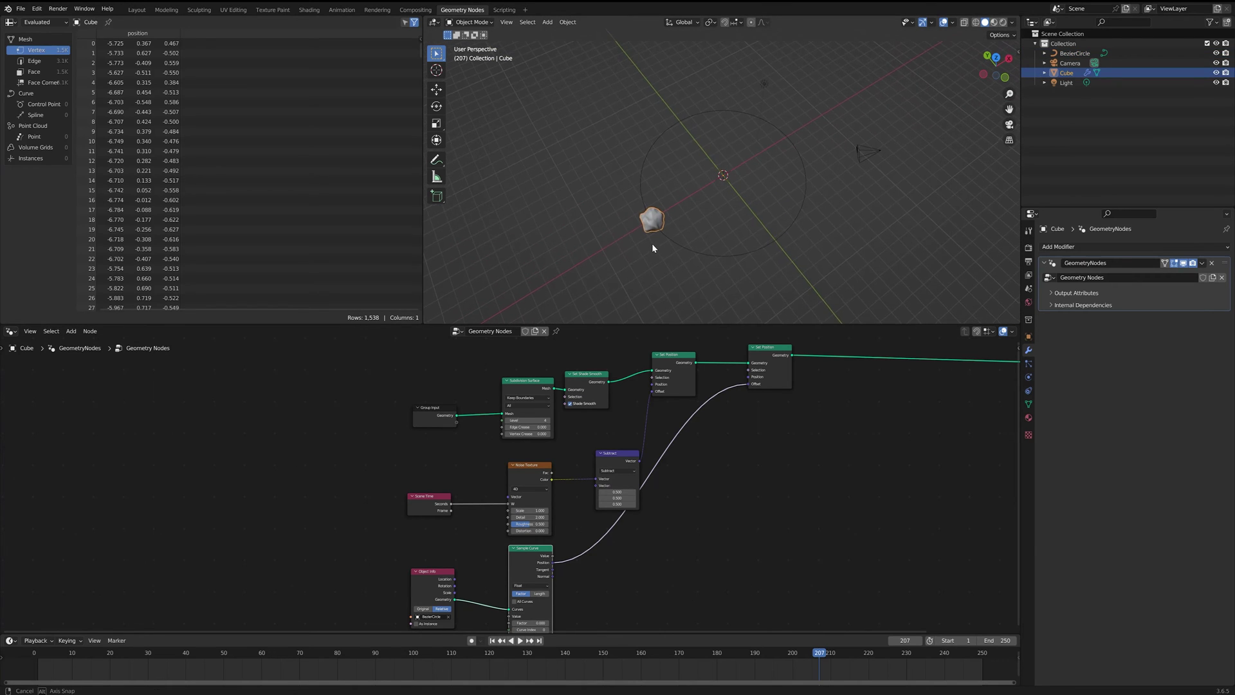
pyautogui.scroll(2, 654, 235)
# Step: Enable All Curves on the Sample Curve node
pyautogui.moveTo(568, 603); pyautogui.dragTo(566, 521, button='middle')
pyautogui.scroll(3, 567, 521)
pyautogui.scroll(1, 567, 524)
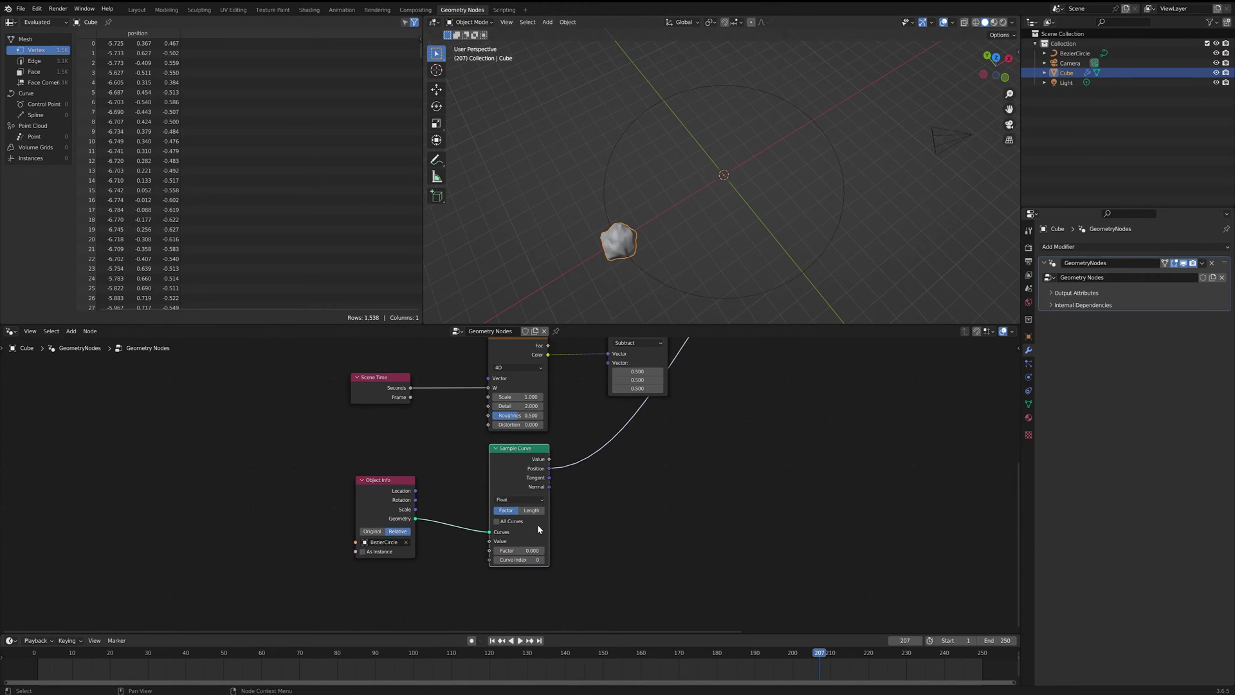
pyautogui.click(497, 523)
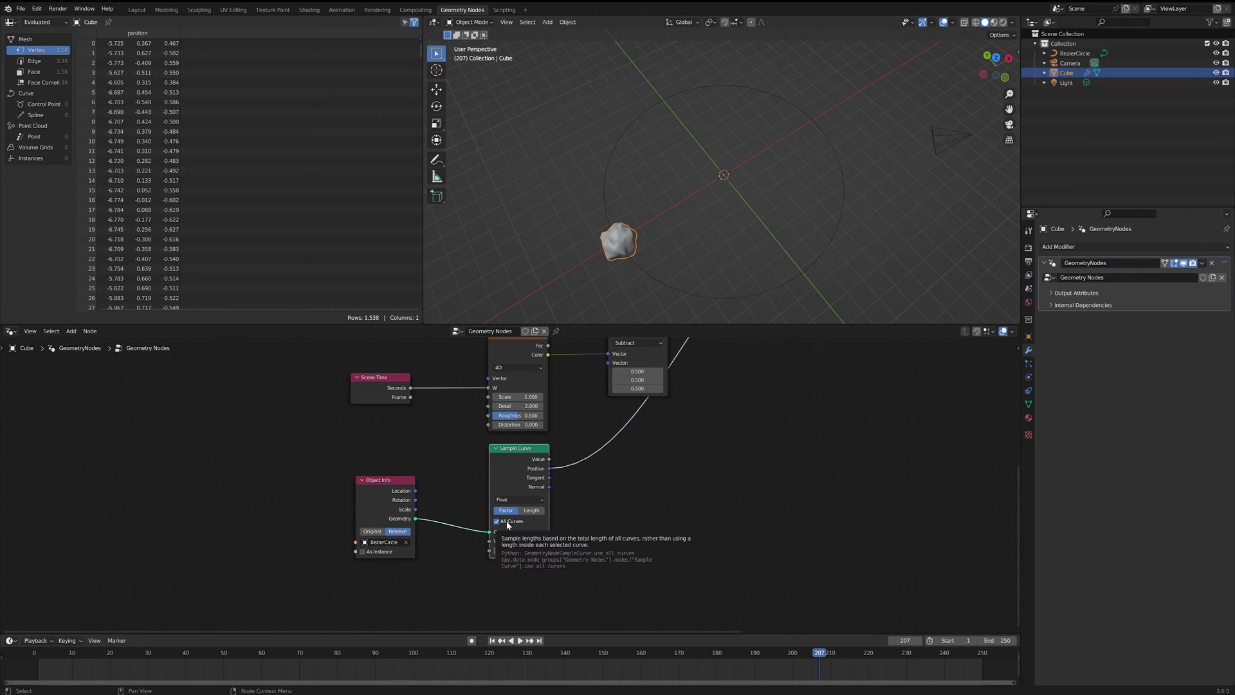
pyautogui.click(508, 523)
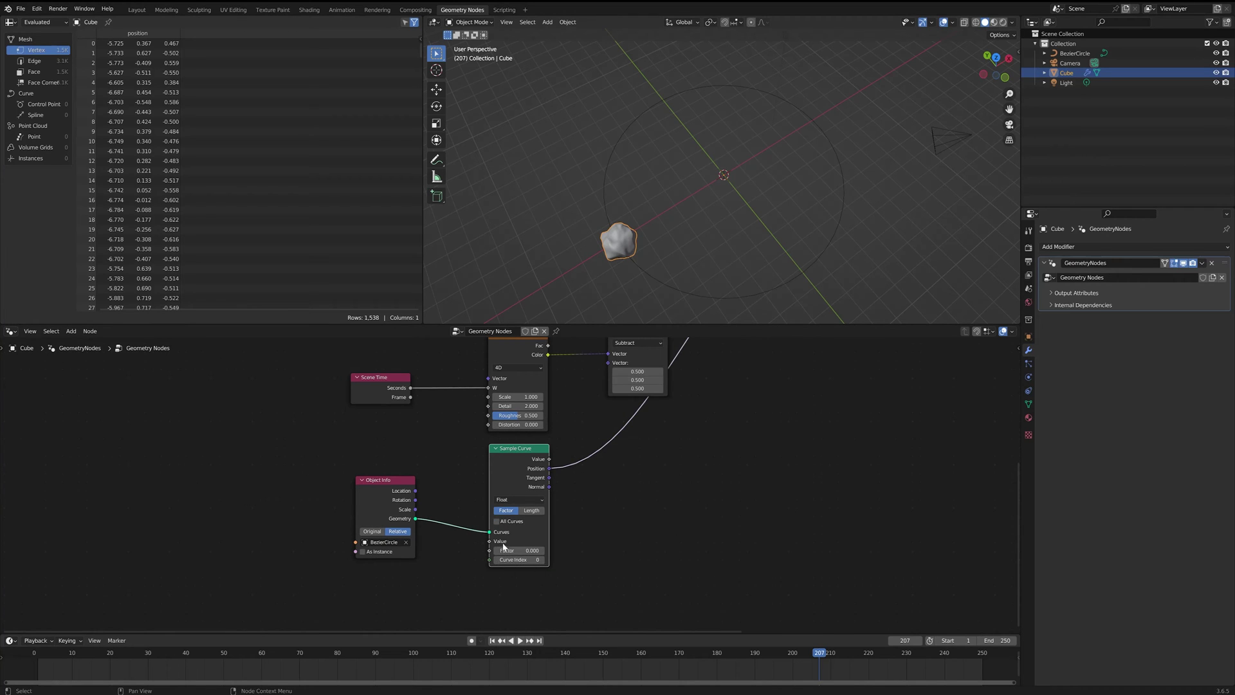
pyautogui.click(513, 522)
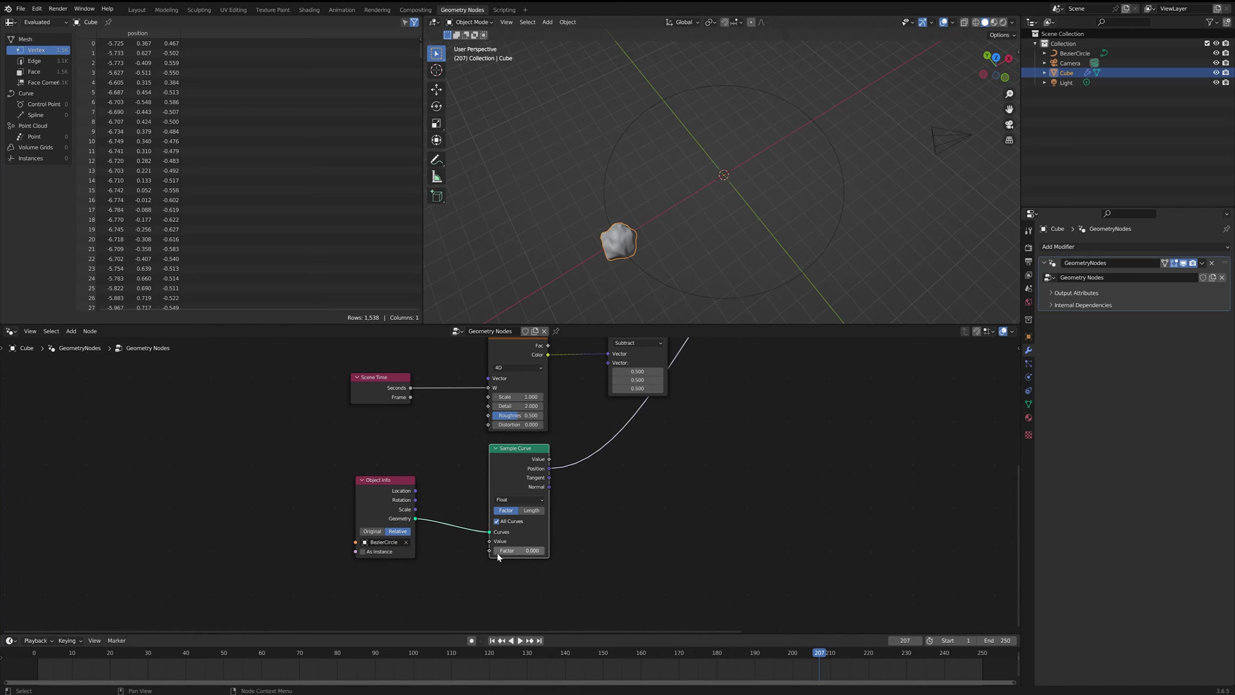
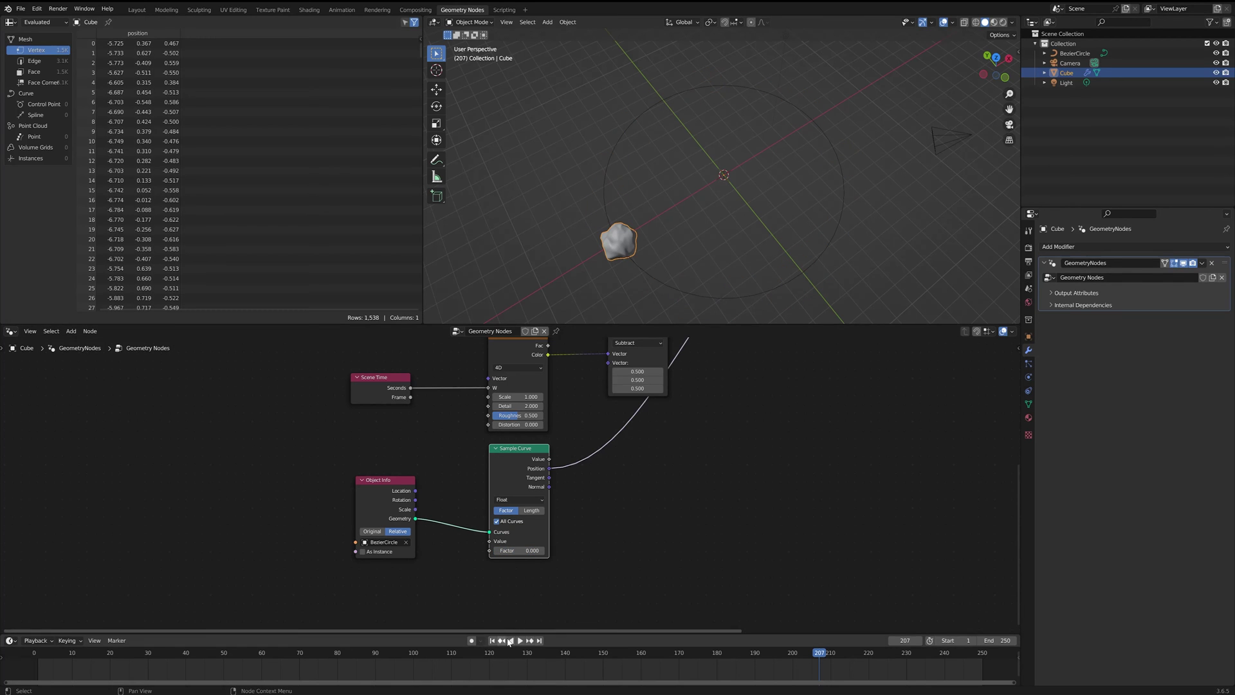
# Step: Return to the first frame, enlarge the timeline area and set the animation's end frame to 200
pyautogui.click(492, 640)
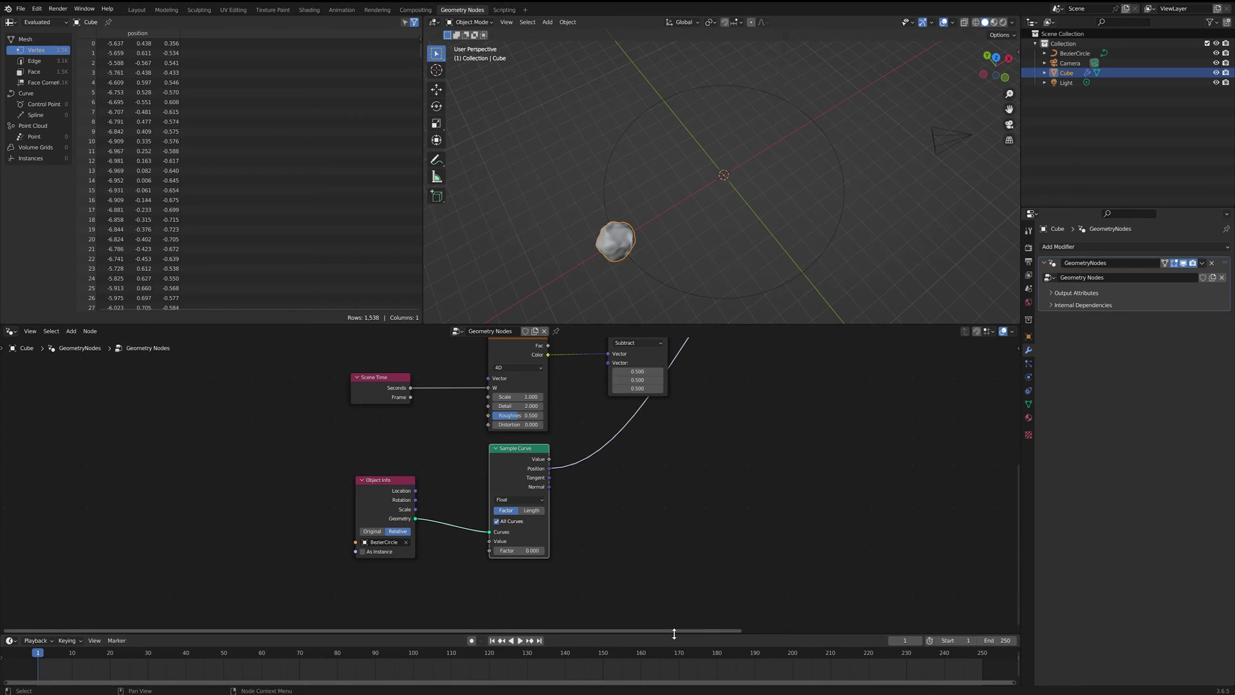
pyautogui.moveTo(674, 634); pyautogui.dragTo(674, 566)
pyautogui.click(999, 577)
pyautogui.write('200')
pyautogui.press('Return')
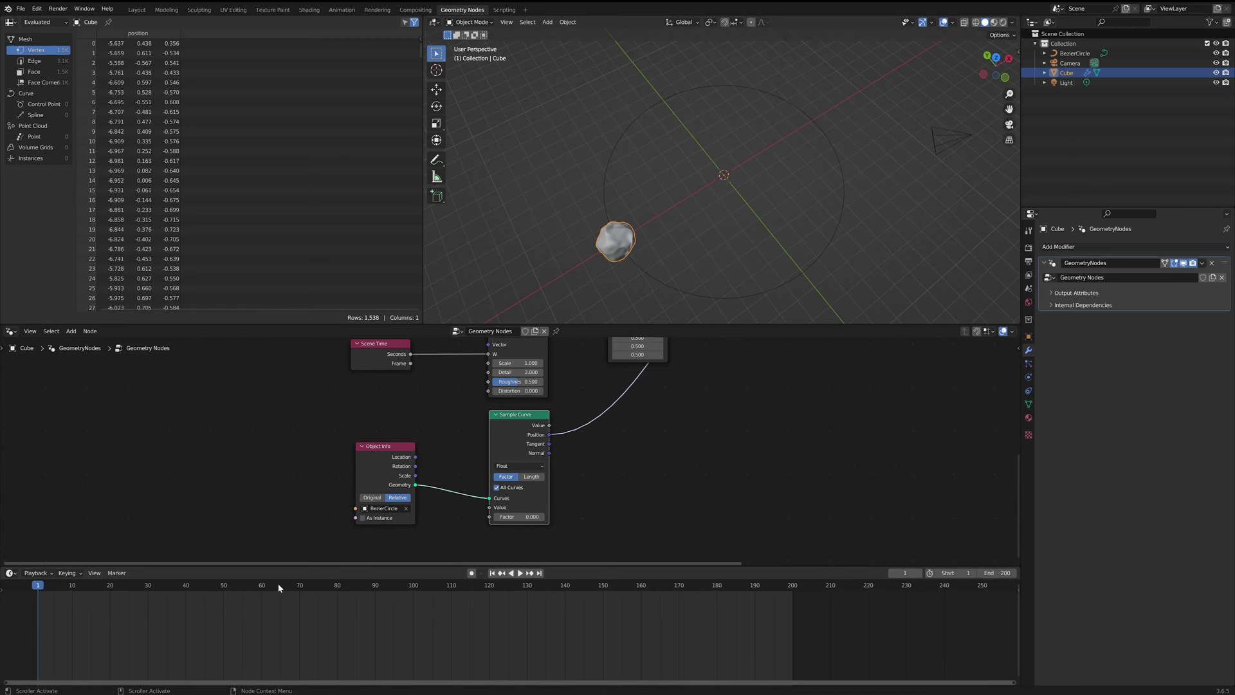
# Step: Keyframe the Sample Curve Factor at 0 on frame 0 and at 1 on frame 201
pyautogui.press('Return')
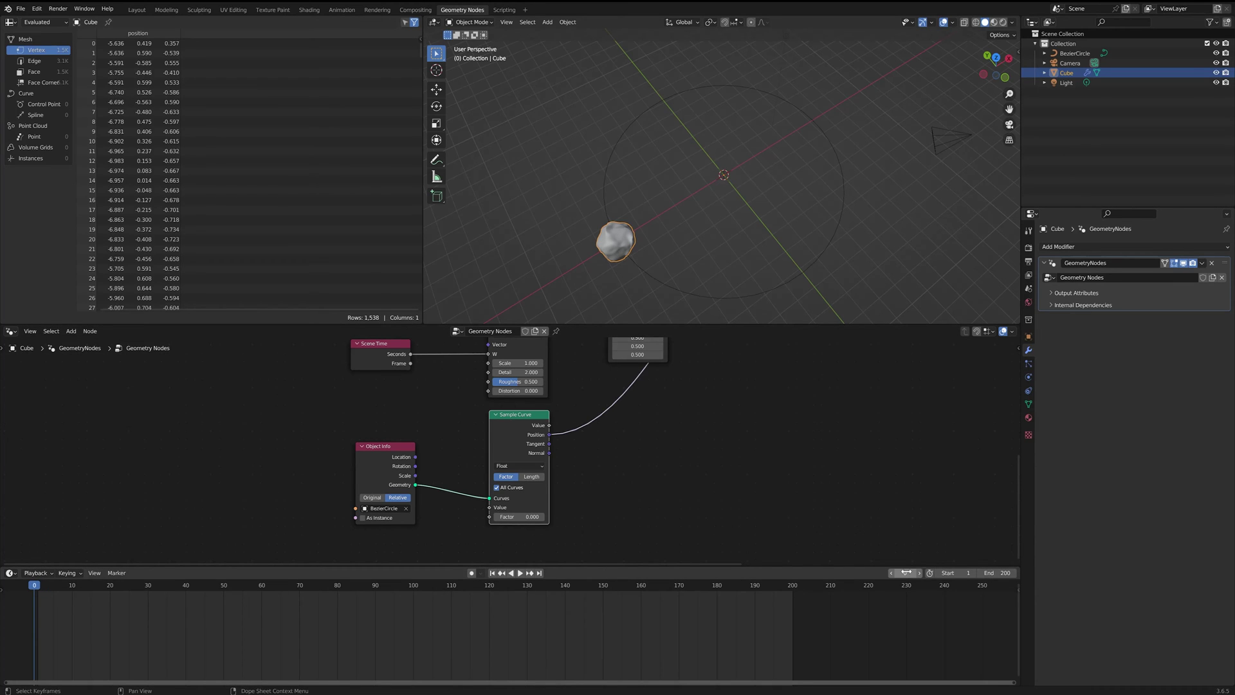
pyautogui.press('i')
pyautogui.rightClick(516, 519)
pyautogui.click(515, 519)
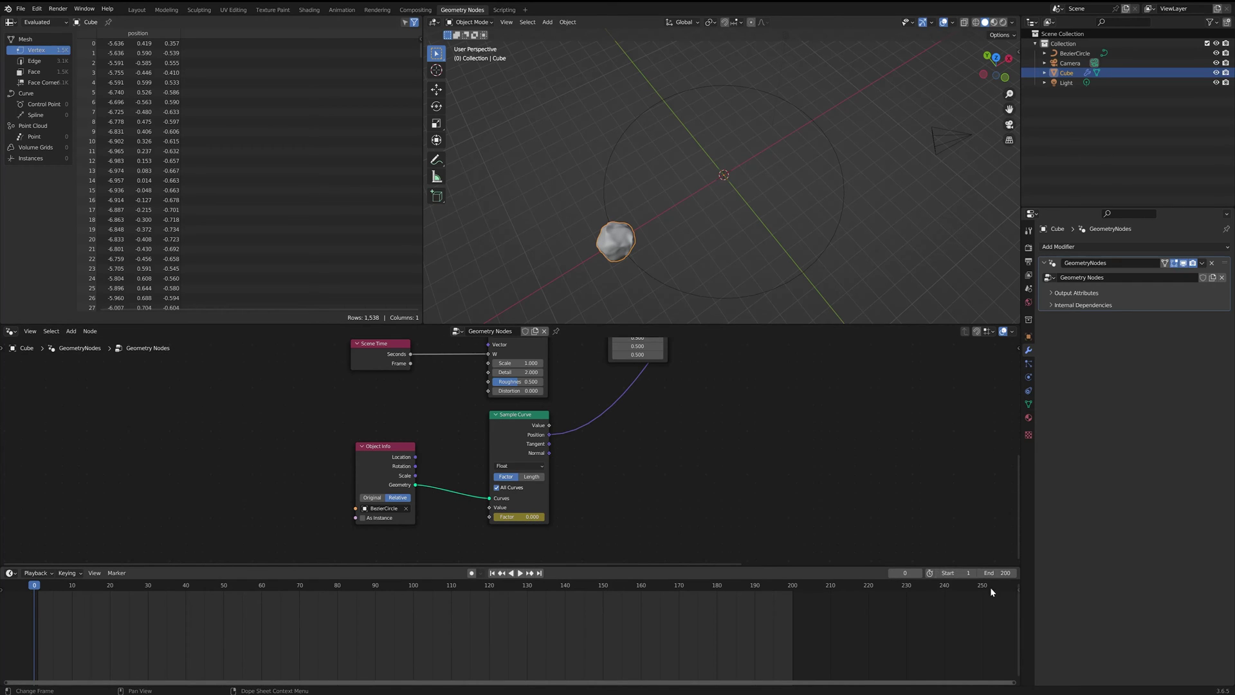
pyautogui.write('1')
pyautogui.press('Return')
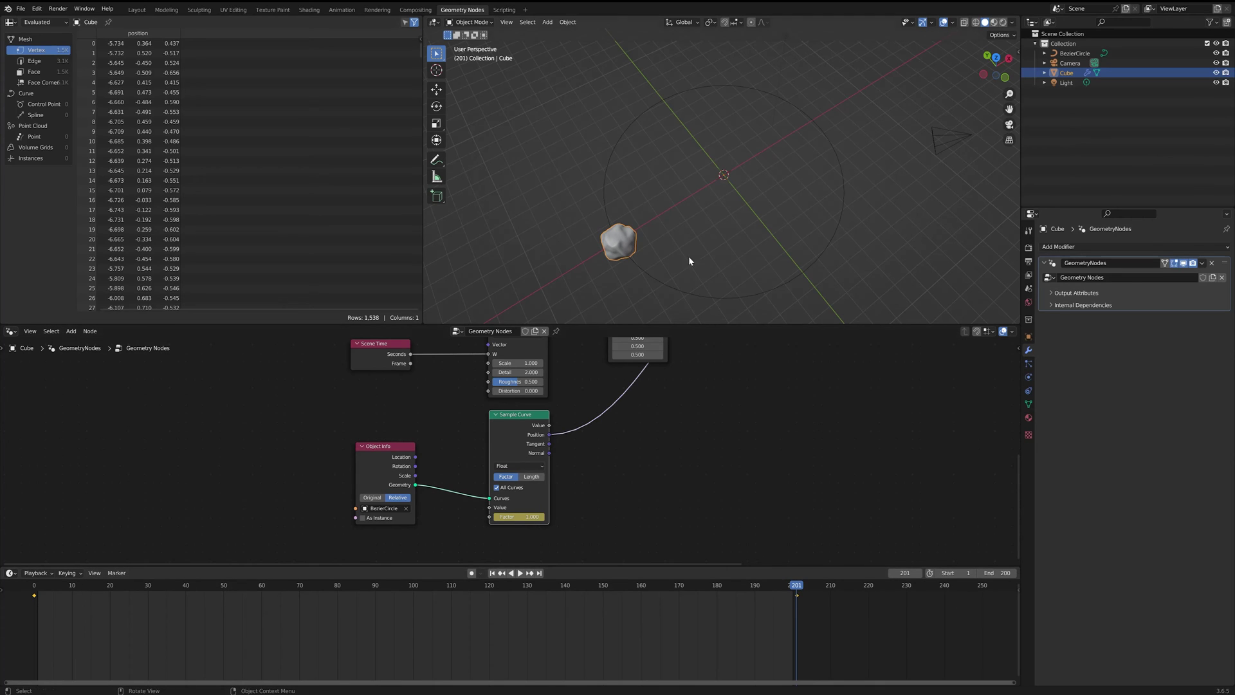
# Step: Play the animation and set the interpolation of both Factor keyframes to Linear
pyautogui.press('space')
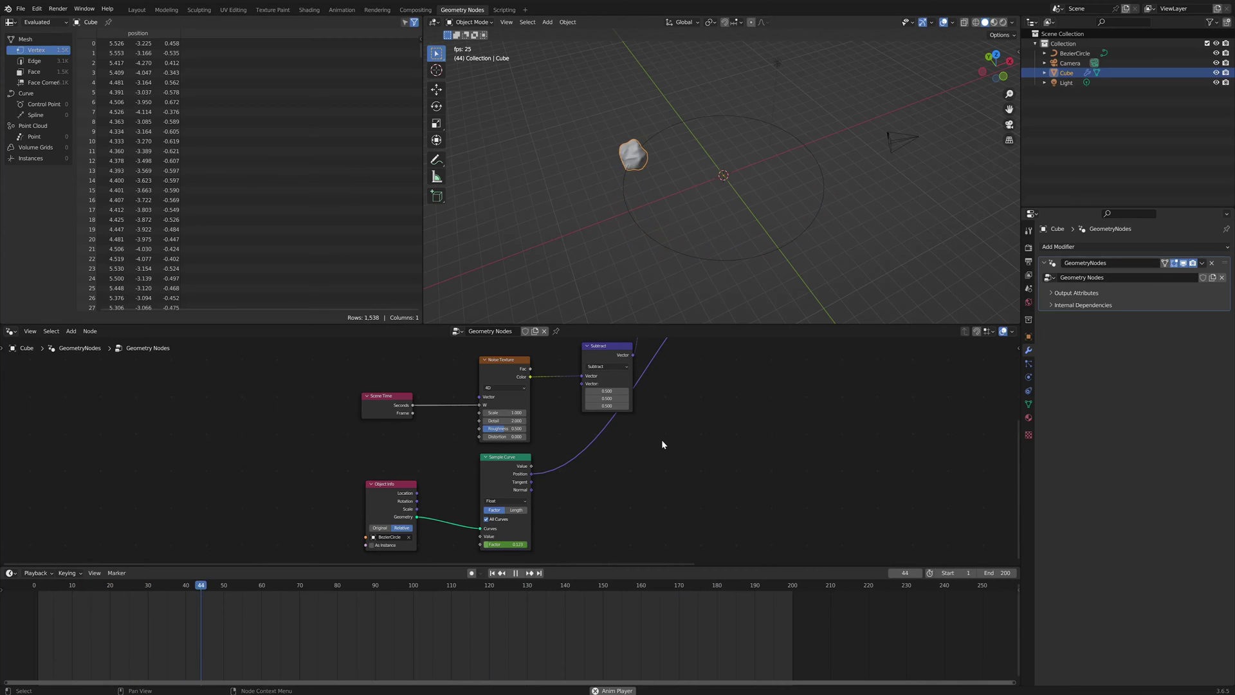
pyautogui.click(500, 461)
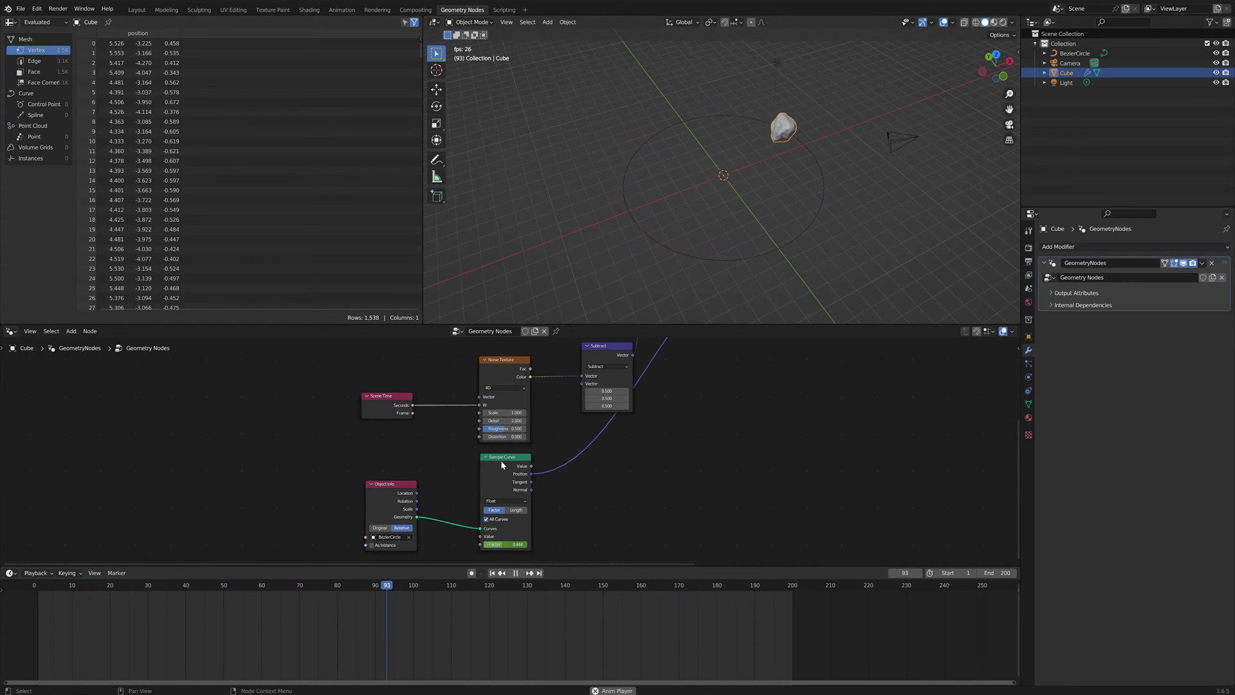
pyautogui.moveTo(824, 606); pyautogui.dragTo(34, 597)
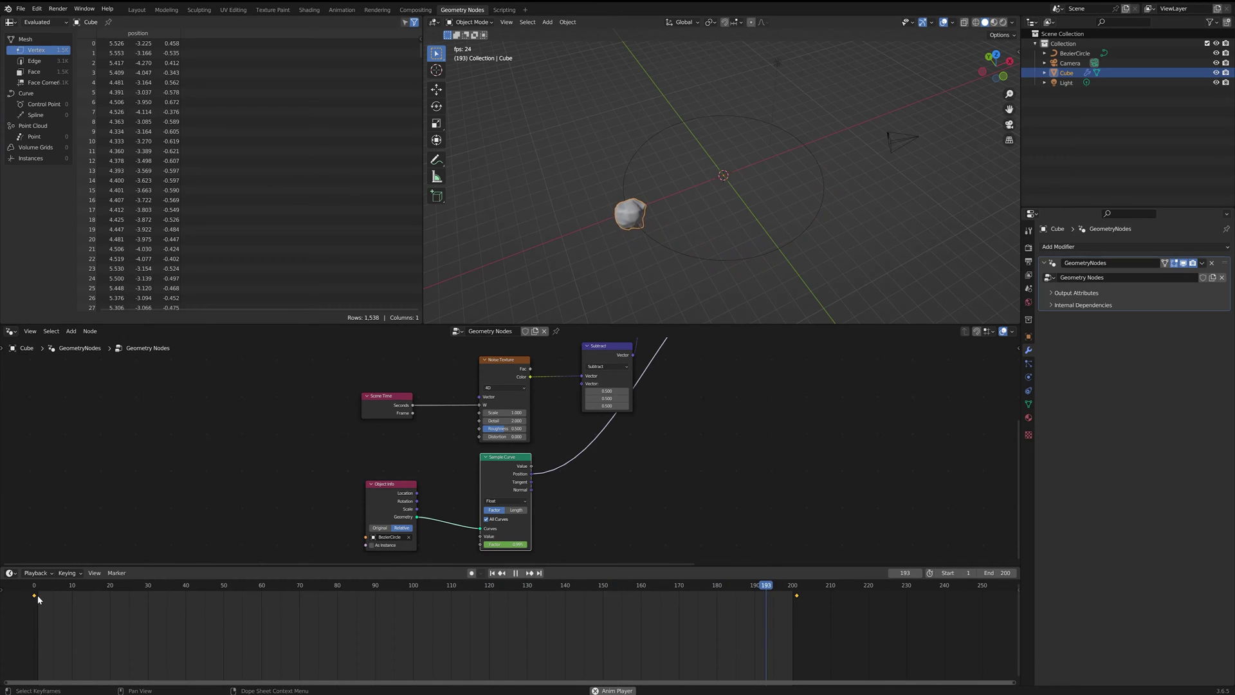
pyautogui.rightClick(34, 599)
pyautogui.moveTo(36, 596)
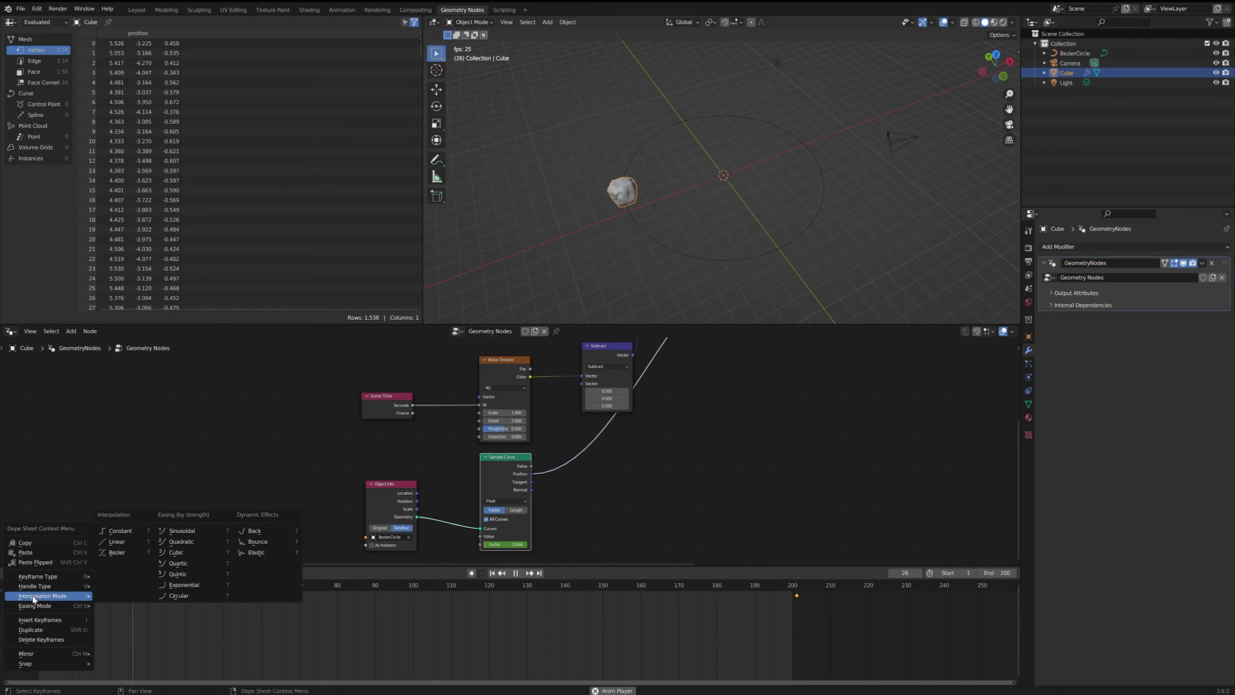
pyautogui.click(116, 542)
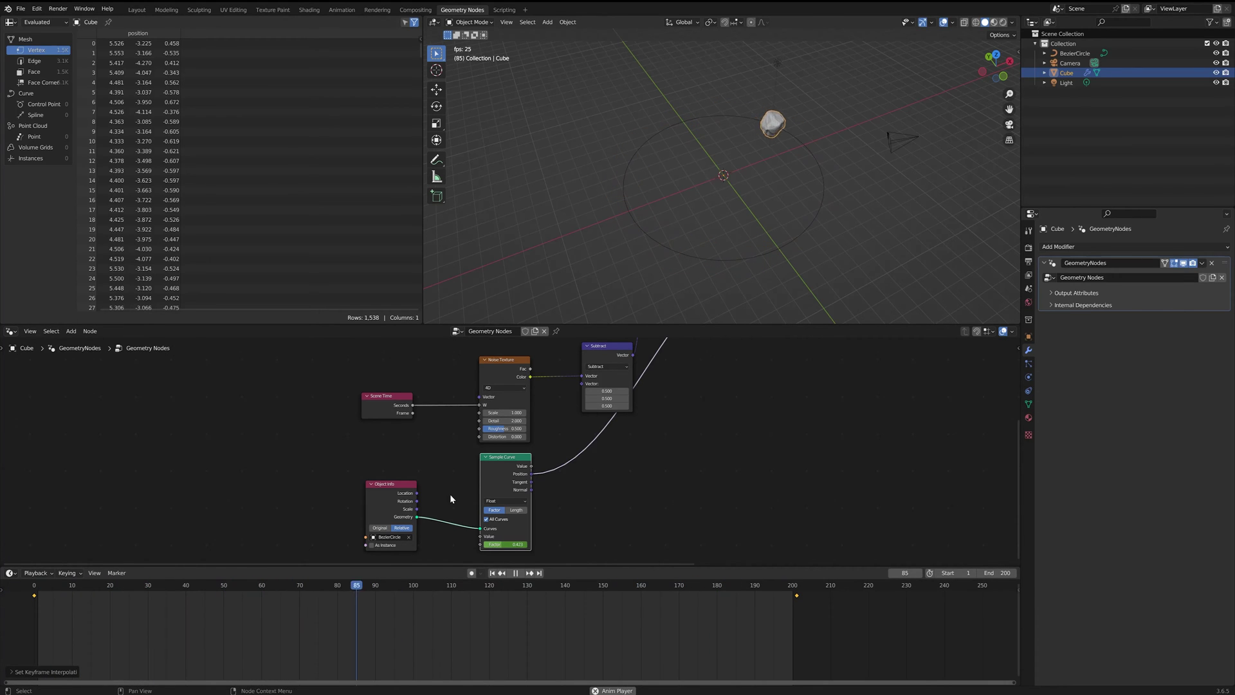
pyautogui.scroll(-2, 587, 509)
pyautogui.press('space')
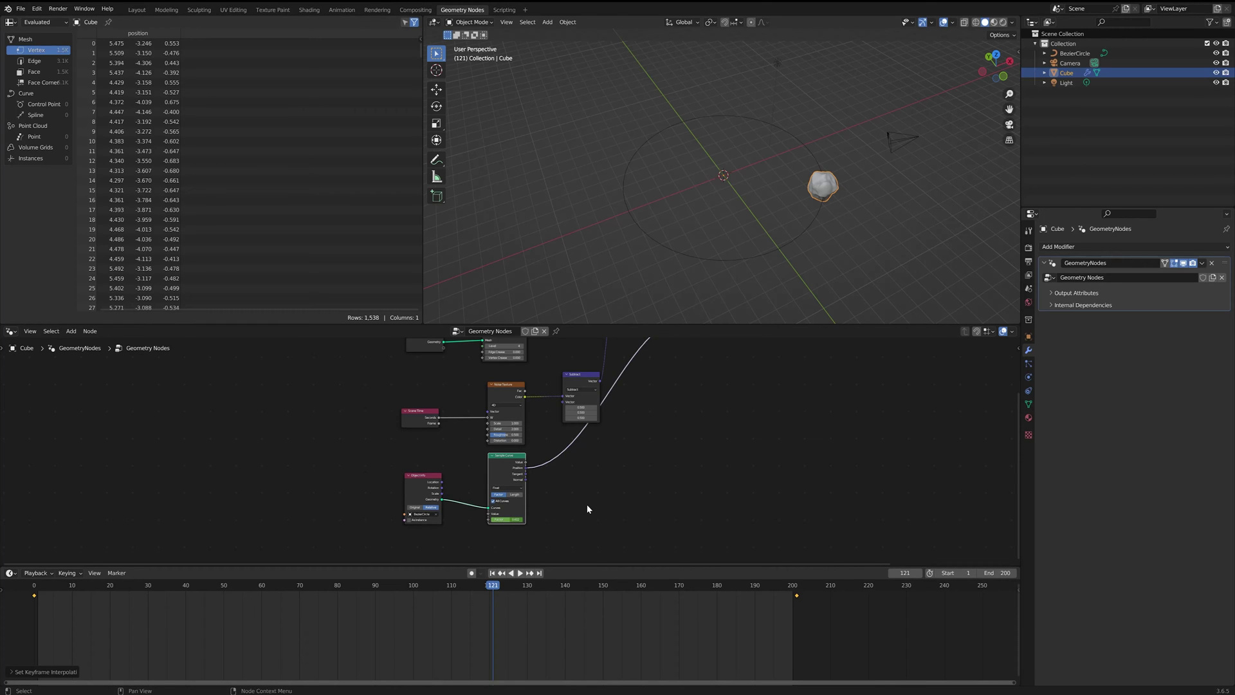
# Step: Add a Distribute Points on Faces node fed by the second Set Position's geometry
pyautogui.moveTo(773, 396); pyautogui.dragTo(619, 488, button='middle')
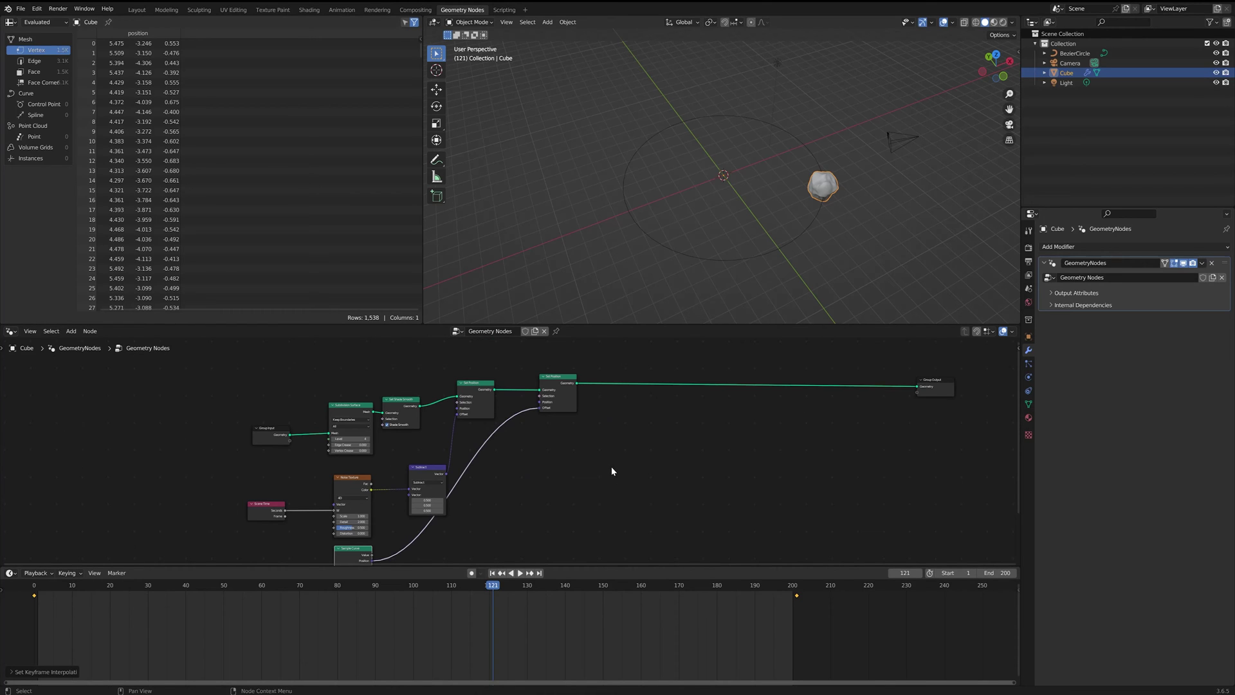
pyautogui.click(641, 432)
pyautogui.hotkey('shift', 'a')
pyautogui.write('dis')
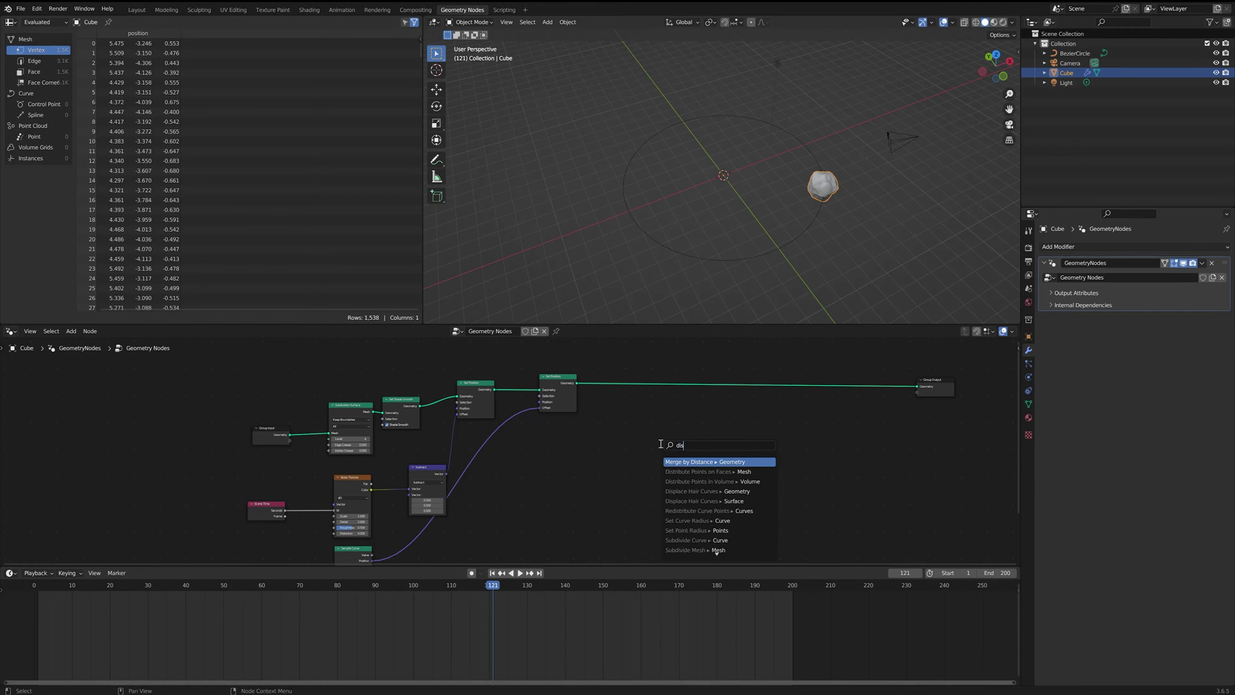
pyautogui.press('Down')
pyautogui.press('Return')
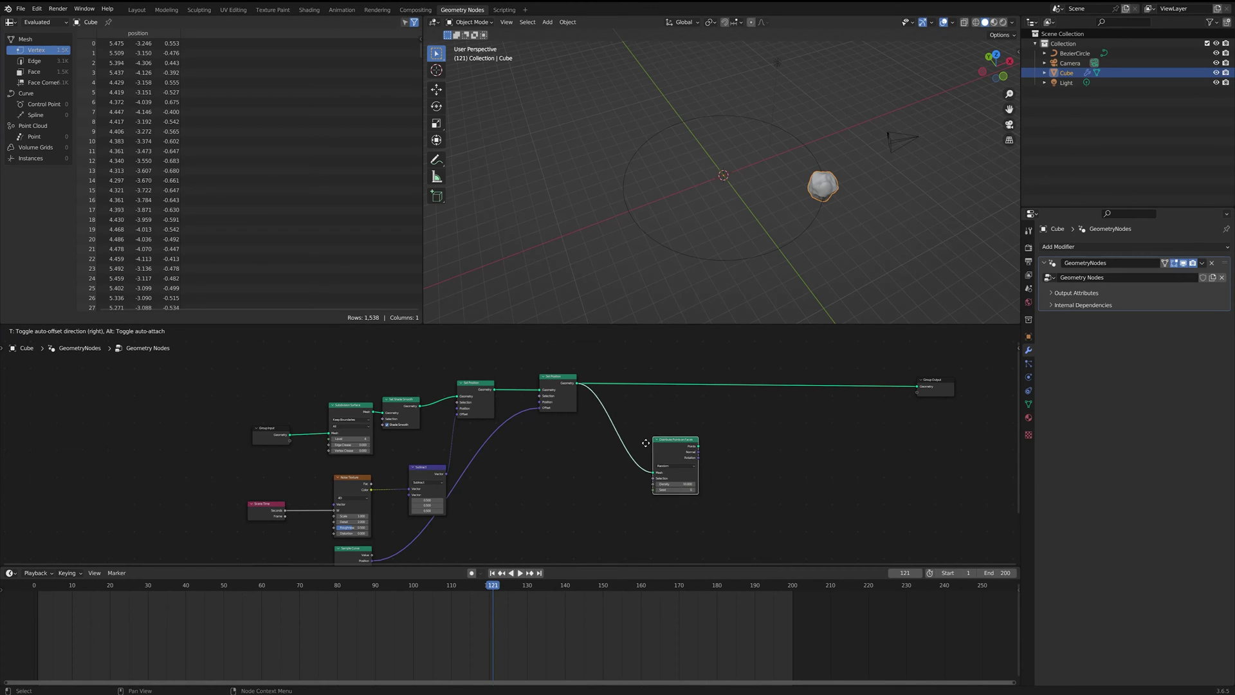
pyautogui.click(672, 463)
pyautogui.scroll(3, 688, 454)
# Step: Join the distributed points with the second Set Position's geometry through a Join Geometry node before Group Output
pyautogui.moveTo(704, 448); pyautogui.dragTo(571, 495, button='middle')
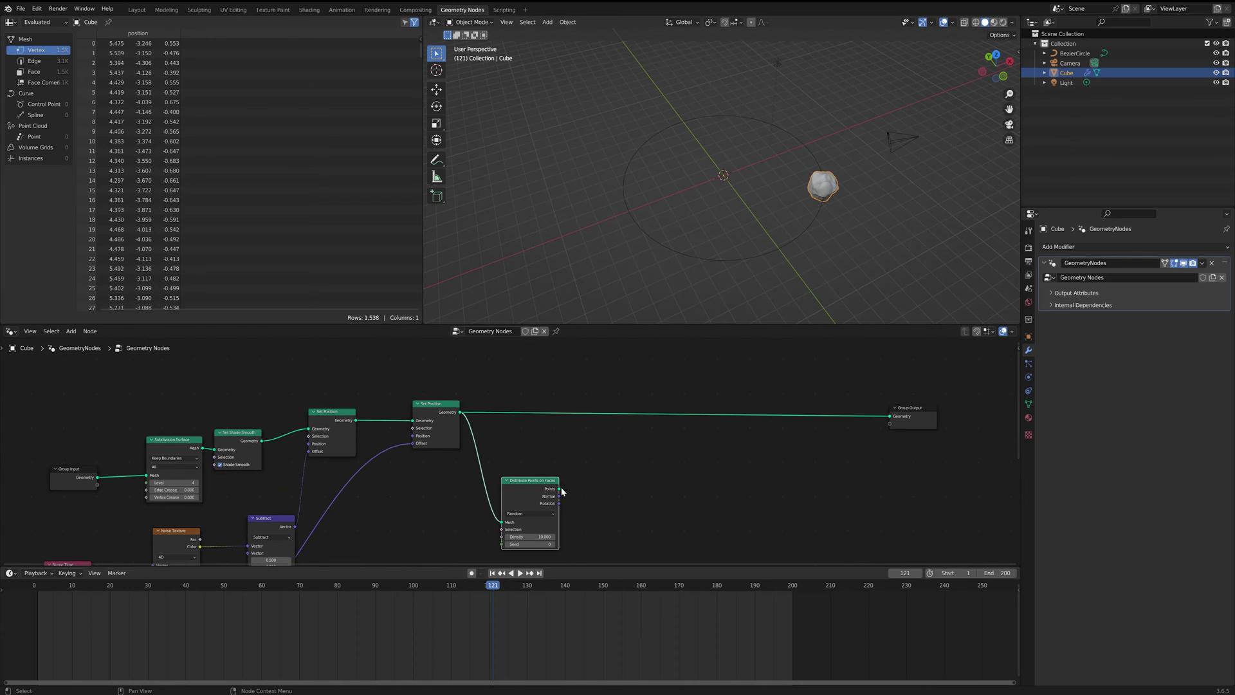
pyautogui.moveTo(561, 492); pyautogui.dragTo(805, 455)
pyautogui.write('jo')
pyautogui.press('Return')
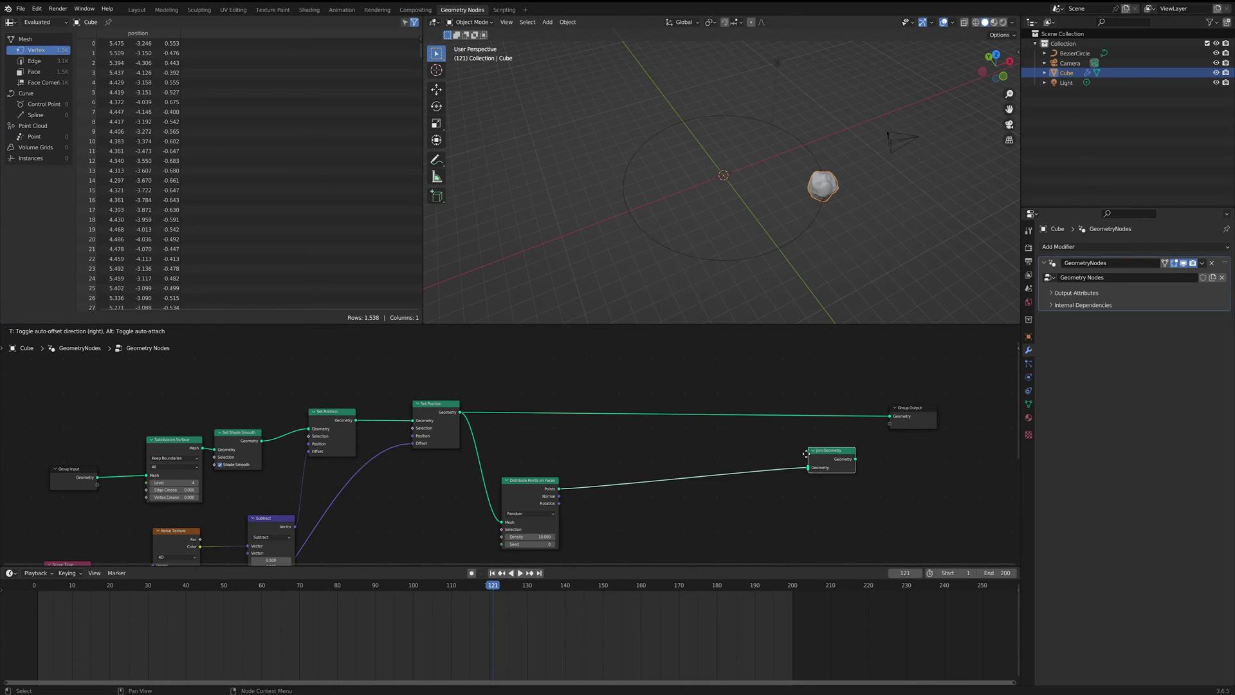
pyautogui.click(817, 452)
pyautogui.moveTo(891, 408); pyautogui.dragTo(890, 415)
pyautogui.moveTo(459, 413); pyautogui.dragTo(862, 411)
# Step: Play the animation and examine the points on the moving cube with the cube deselected
pyautogui.press('space')
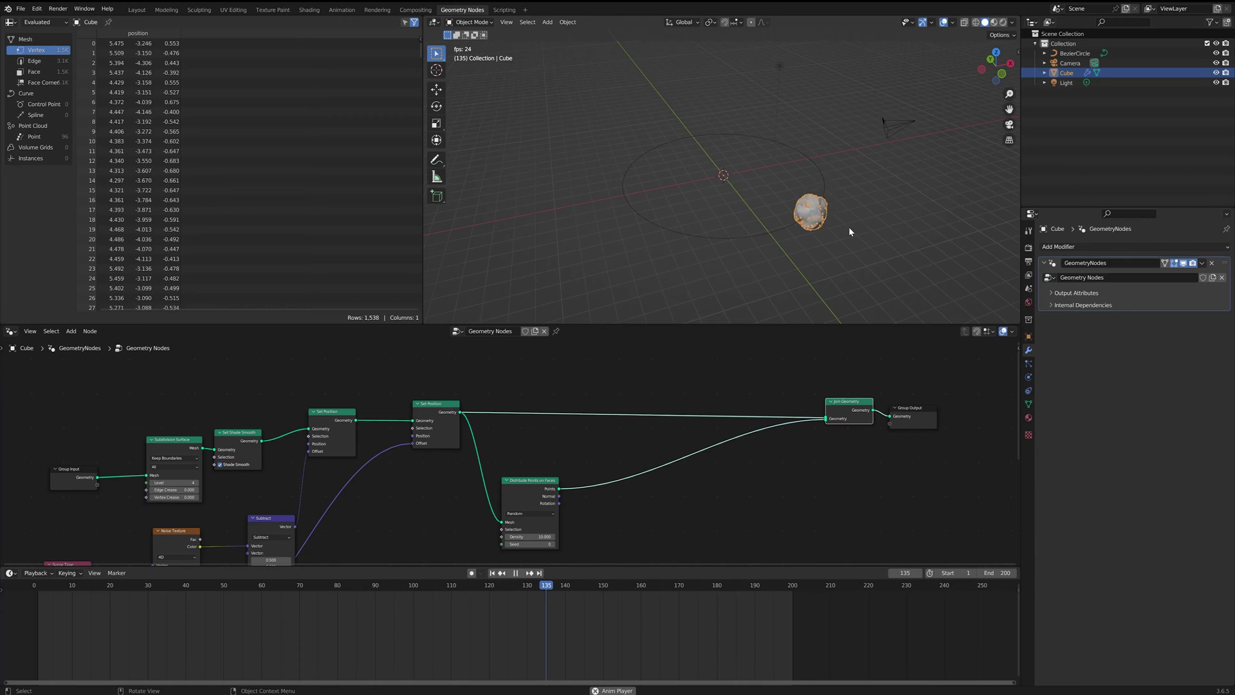
pyautogui.click(808, 276)
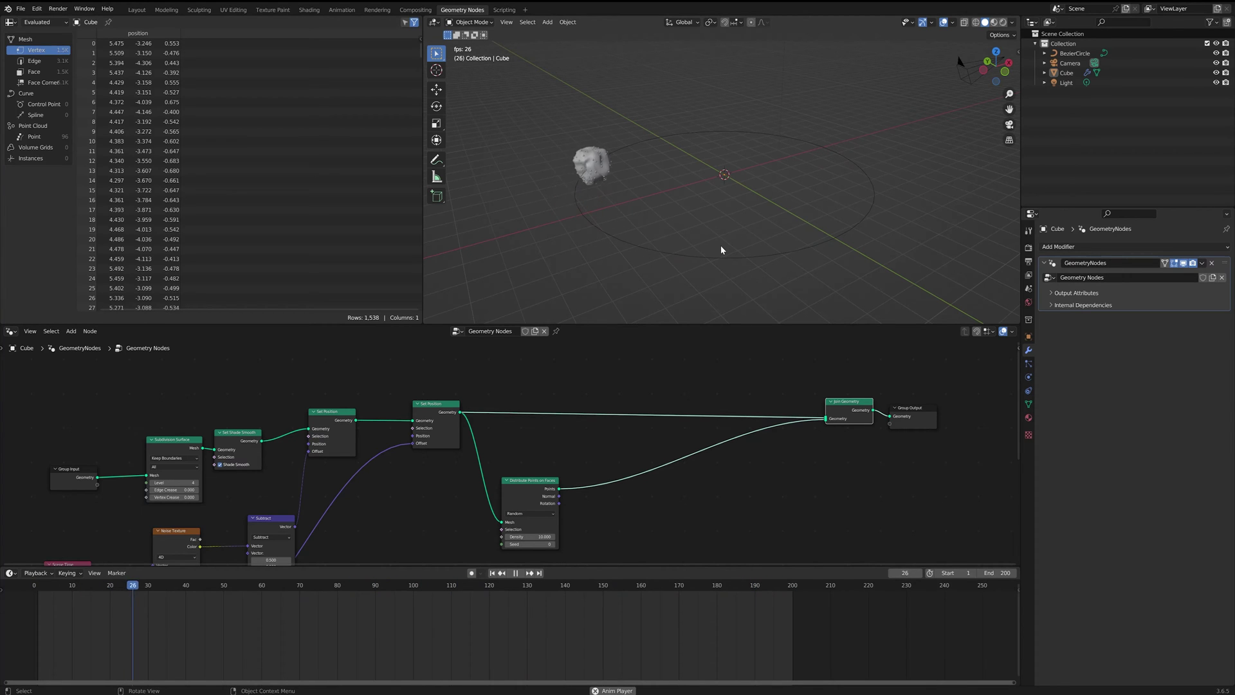
pyautogui.press('space')
# Step: Add a simulation zone and place it beside the Distribute Points on Faces node
pyautogui.moveTo(690, 486); pyautogui.dragTo(668, 477, button='middle')
pyautogui.hotkey('shift', 'a')
pyautogui.click(673, 401)
pyautogui.write('simulation')
pyautogui.press('Return')
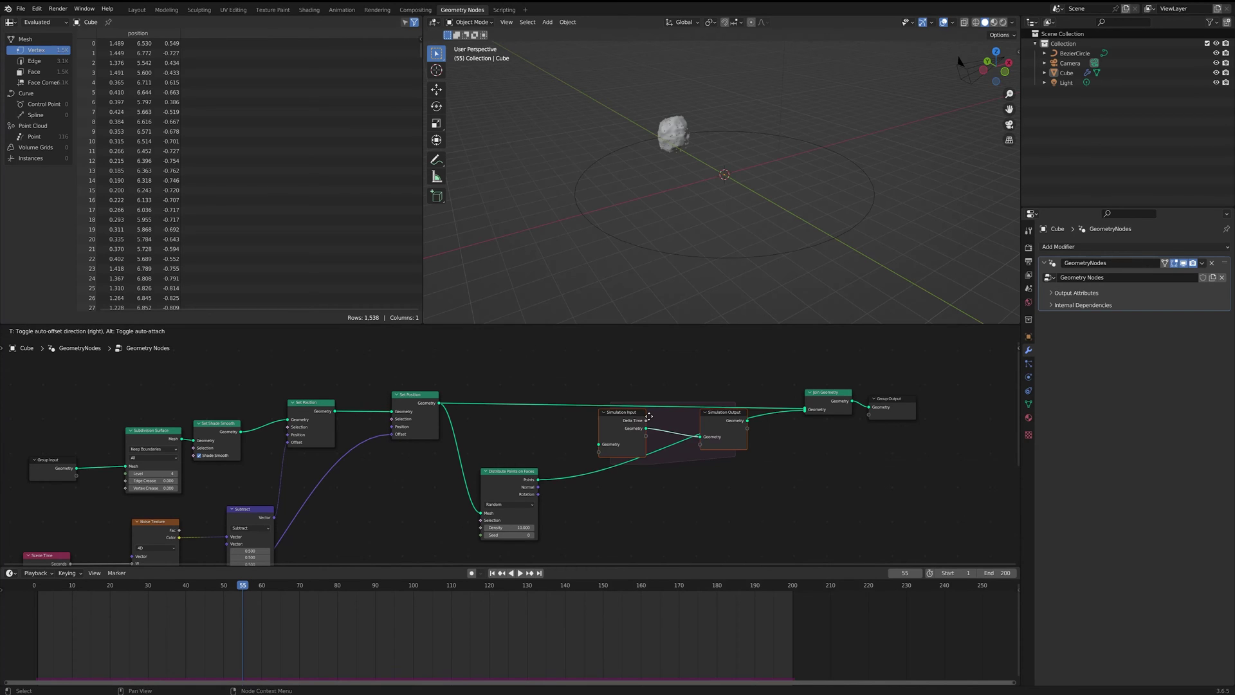
pyautogui.click(547, 483)
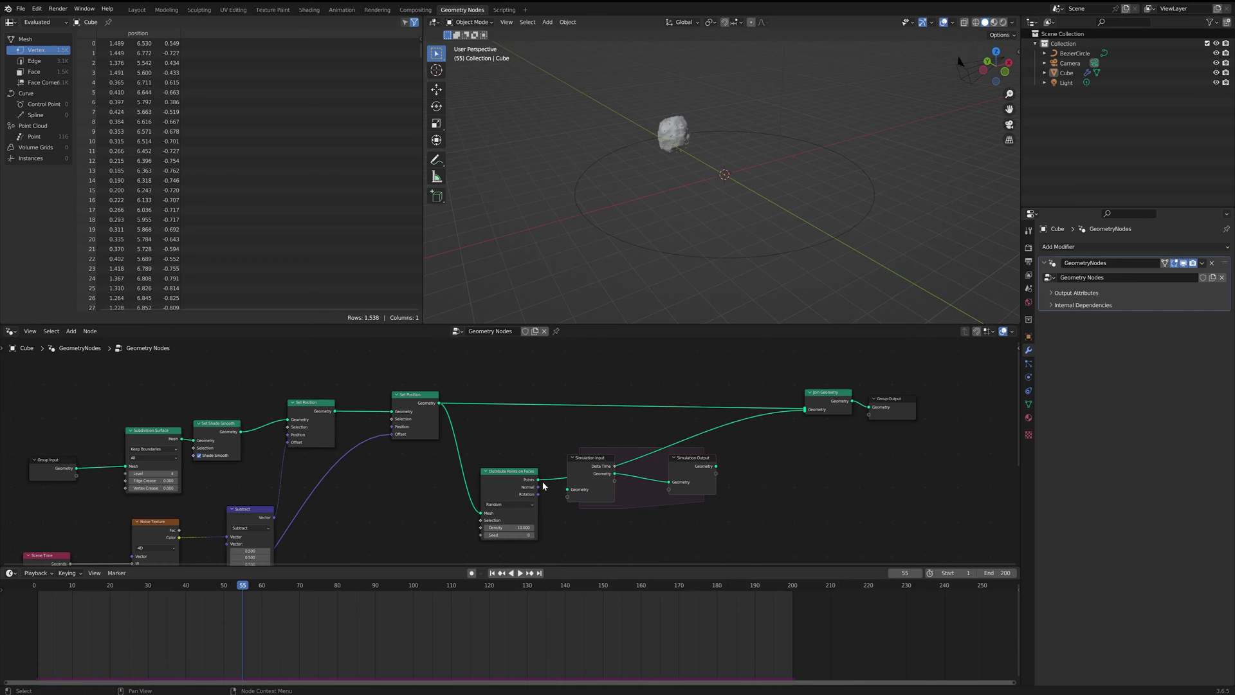
# Step: Route the distributed points into Simulation Input and connect Simulation Output to the Join Geometry node before Group Output
pyautogui.moveTo(539, 483); pyautogui.dragTo(569, 491)
pyautogui.moveTo(716, 467); pyautogui.dragTo(804, 414)
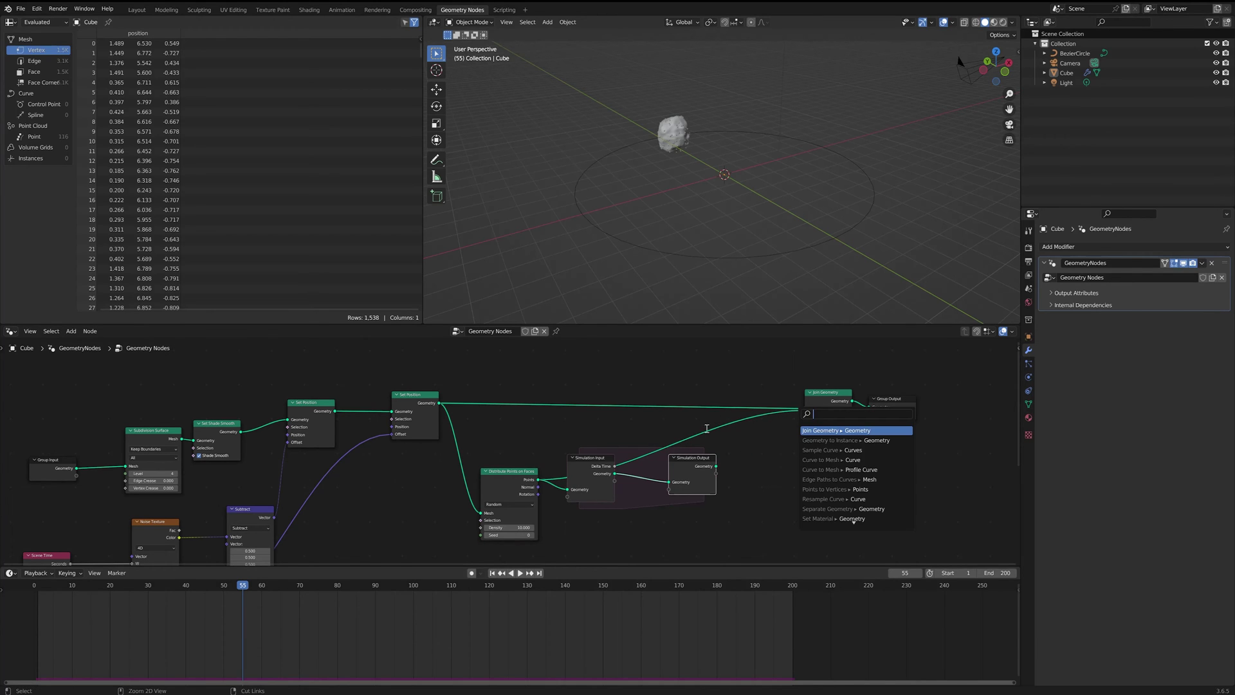
pyautogui.moveTo(715, 466); pyautogui.dragTo(804, 411)
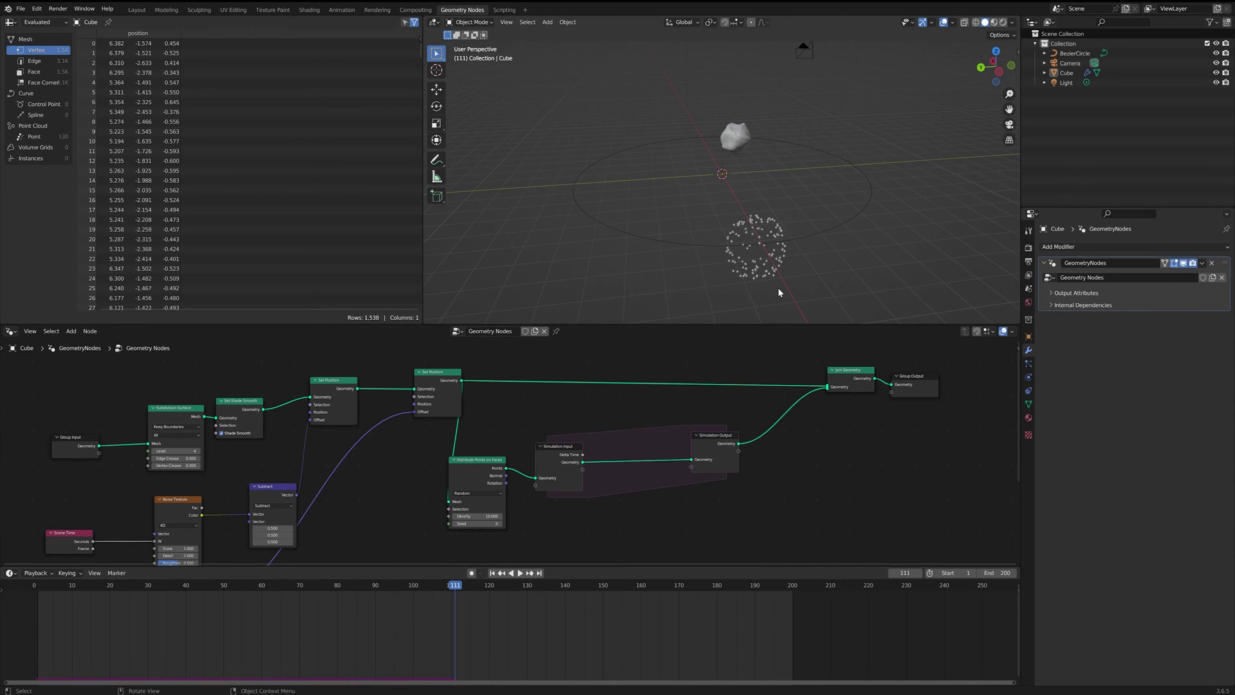
# Step: Insert a duplicate Join Geometry node inside the simulation zone and feed the distributed points into it as well
pyautogui.moveTo(507, 469); pyautogui.dragTo(611, 426)
pyautogui.hotkey('shift', 'd')
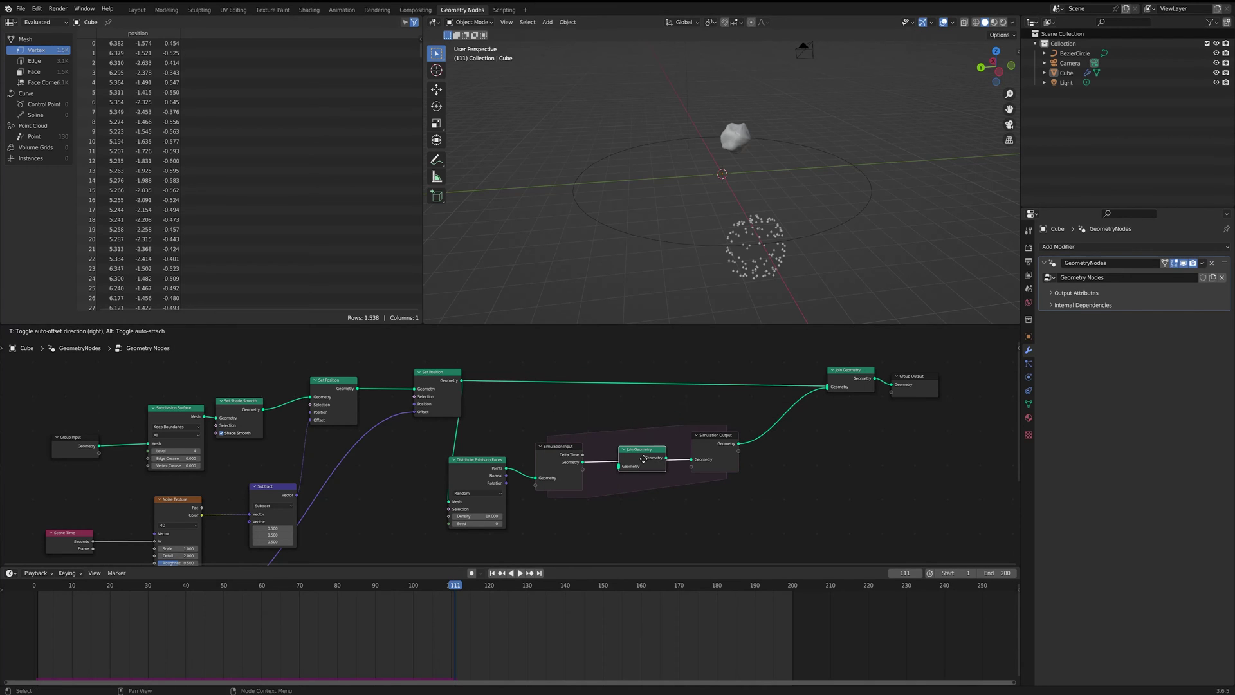
pyautogui.click(642, 463)
pyautogui.moveTo(506, 468); pyautogui.dragTo(572, 418)
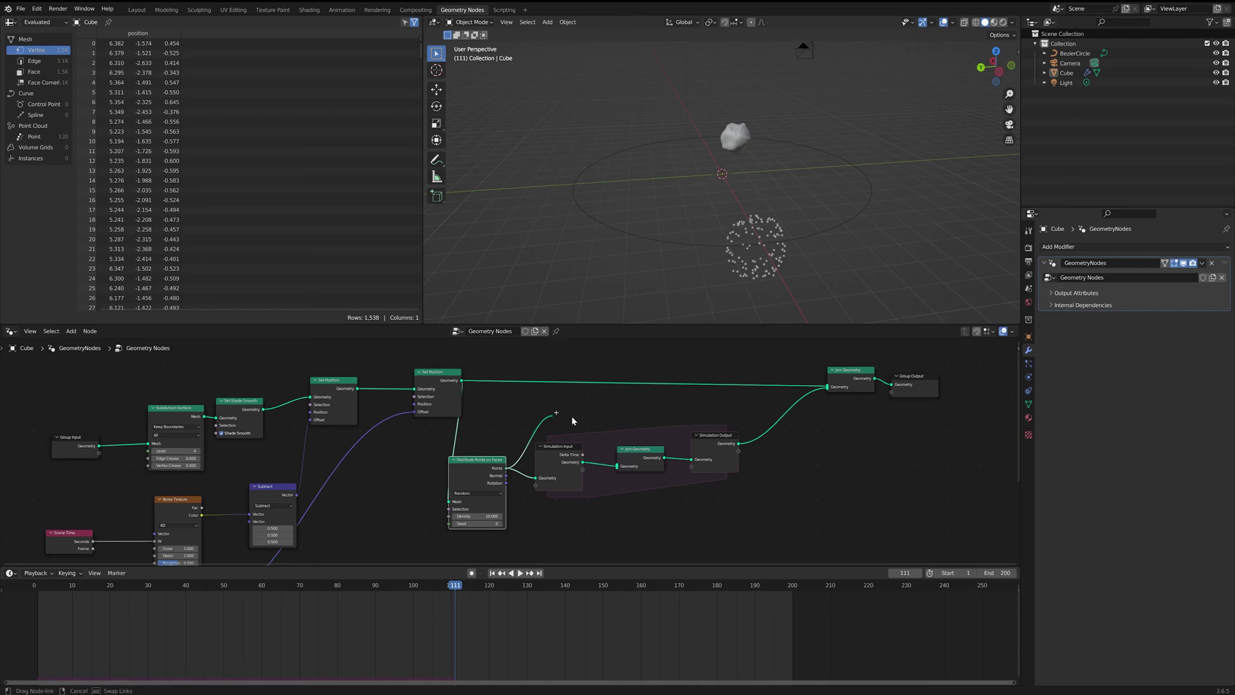
pyautogui.moveTo(608, 468); pyautogui.dragTo(614, 472)
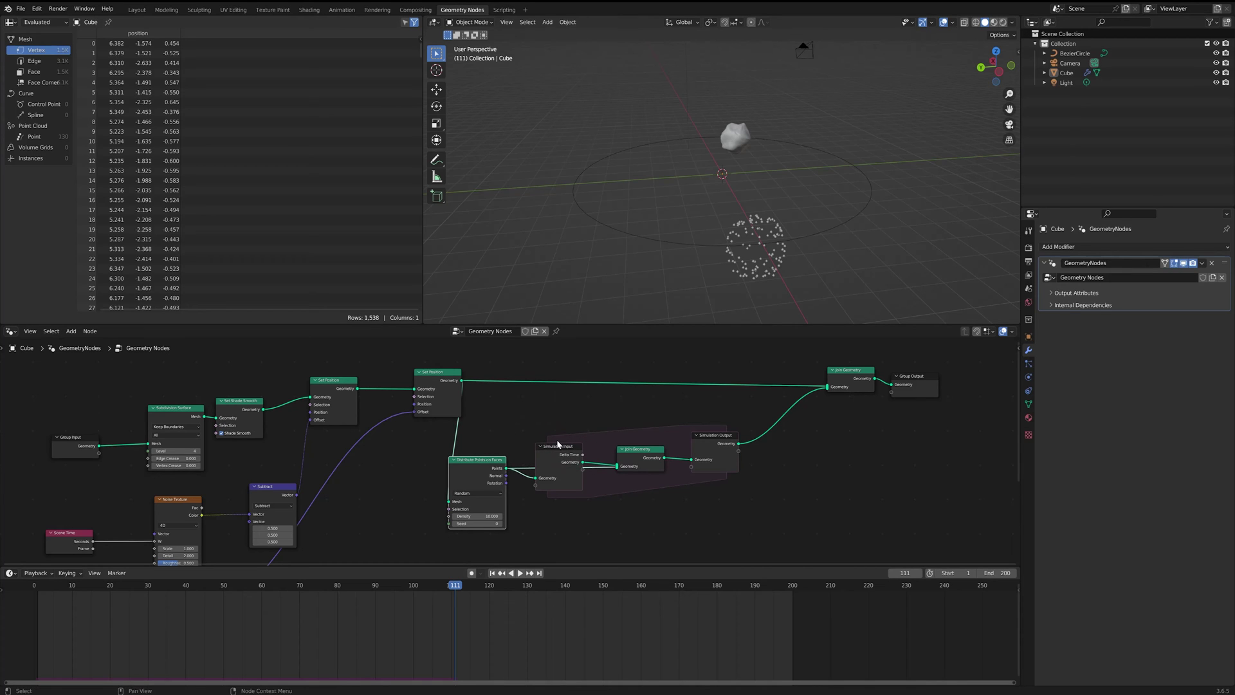
# Step: Play the animation from the first frame to examine the points emitted along the circle
pyautogui.hotkey('shift', 'Left')
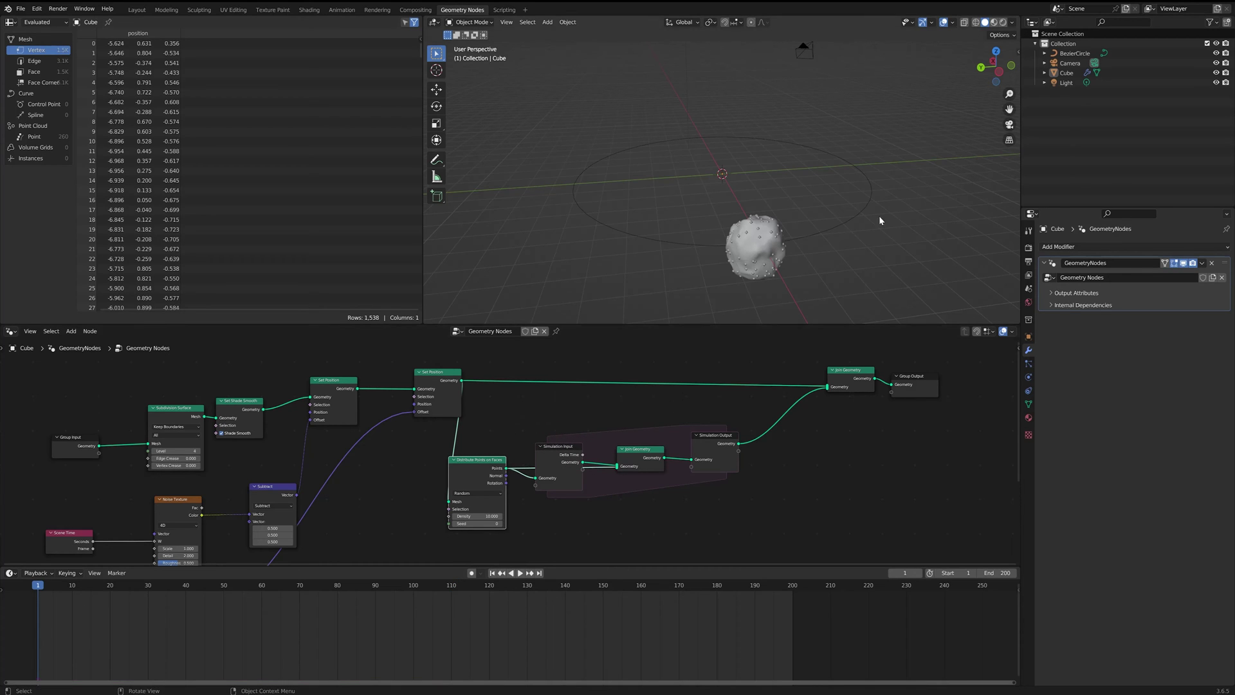
pyautogui.press('space')
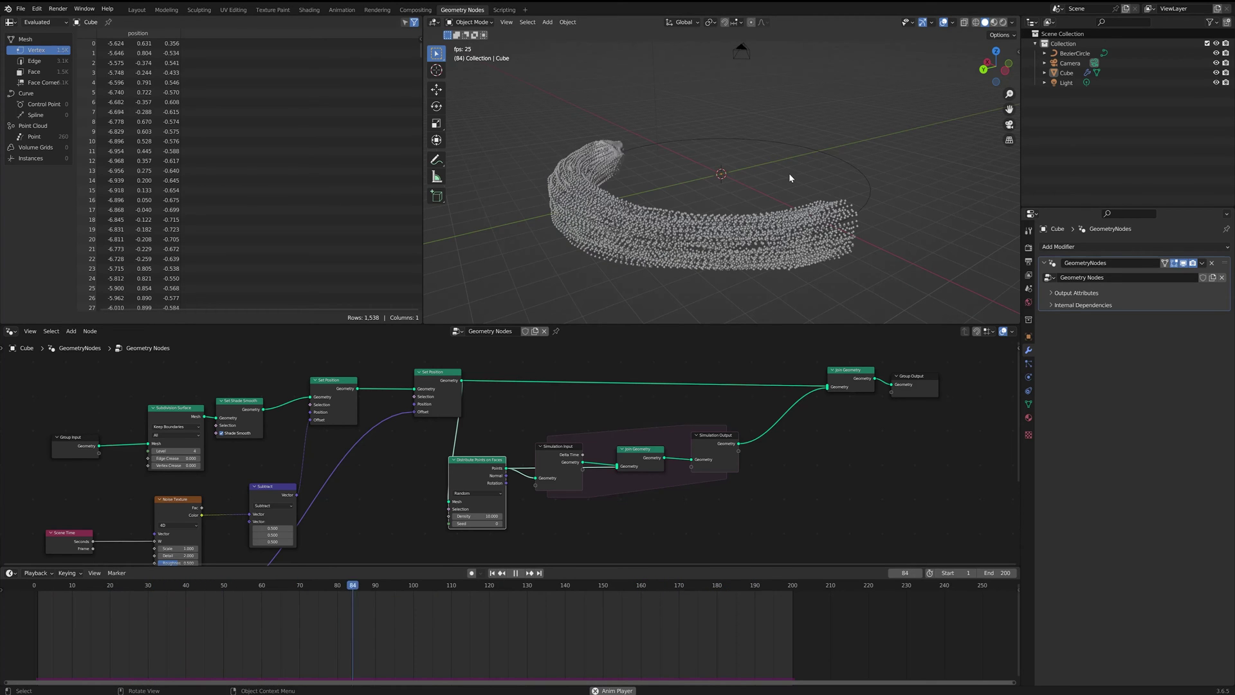
pyautogui.press('space')
# Step: Connect Scene Time's Frame output to the Seed of the Distribute Points on Faces node
pyautogui.moveTo(569, 499); pyautogui.dragTo(836, 435, button='middle')
pyautogui.scroll(5, 747, 487)
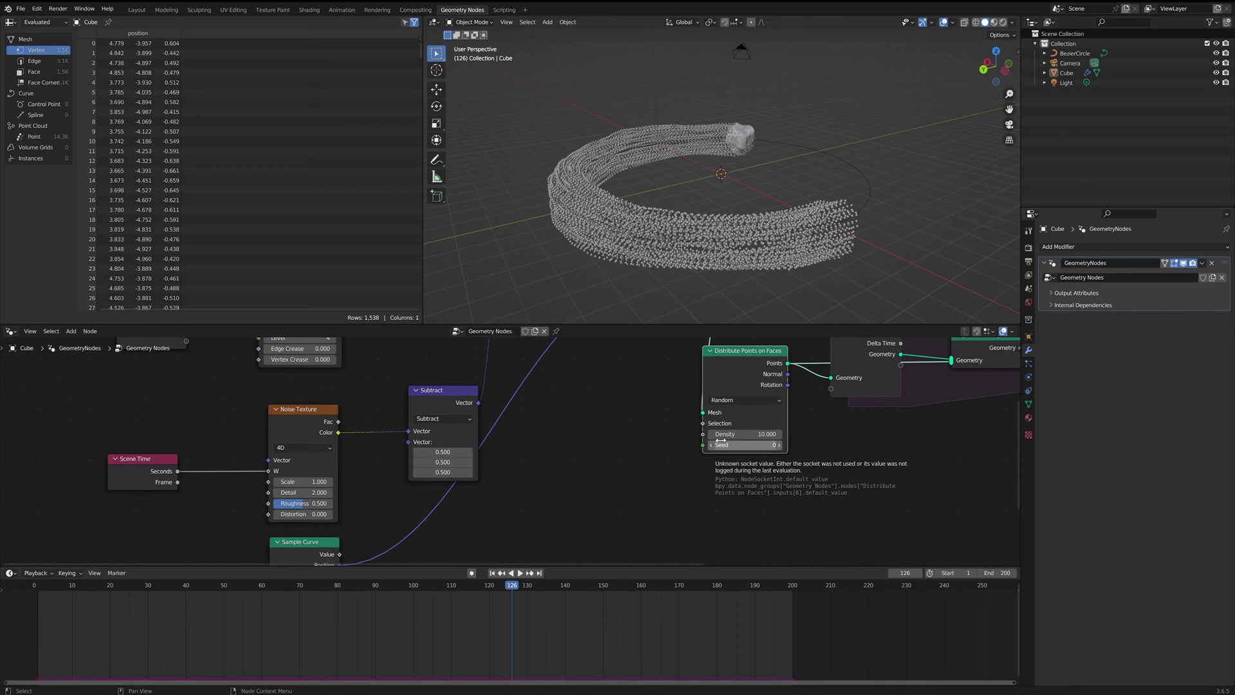
pyautogui.moveTo(646, 310)
pyautogui.mouseDown(button='middle')
pyautogui.moveTo(808, 287)
pyautogui.moveTo(732, 299)
pyautogui.moveTo(624, 290)
pyautogui.moveTo(633, 304)
pyautogui.mouseUp(button='middle')
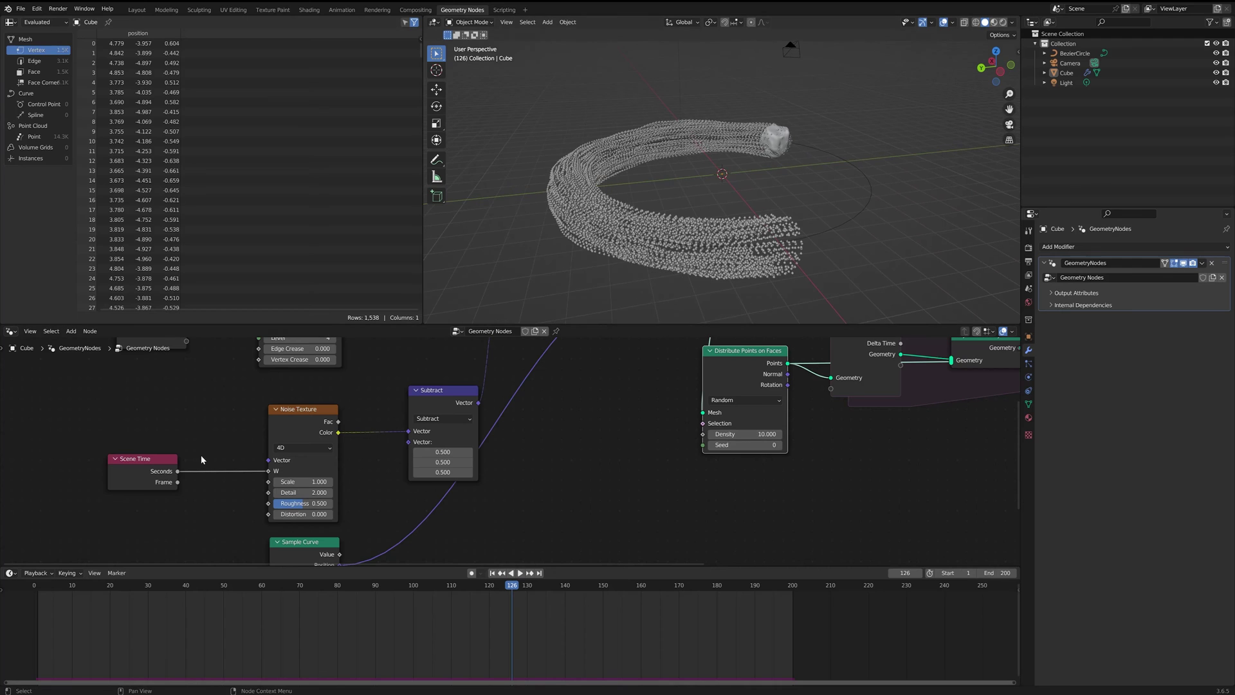
pyautogui.moveTo(177, 482); pyautogui.dragTo(704, 449)
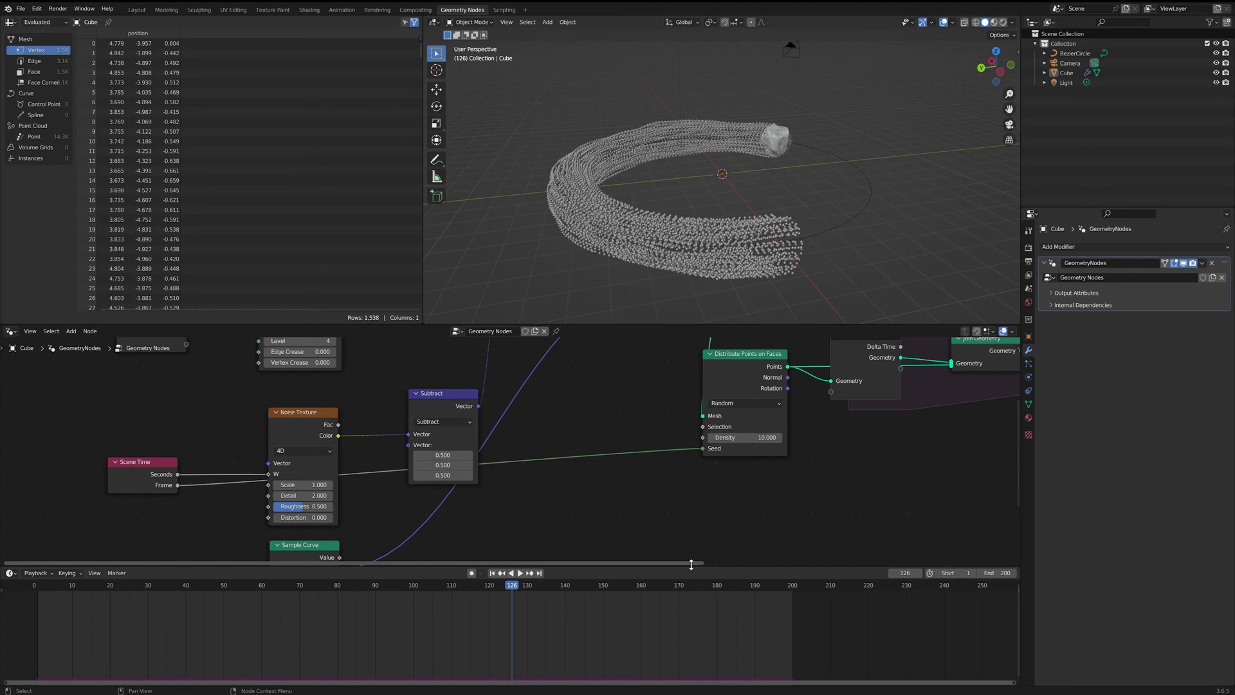
# Step: Replay the animation from the first frame to examine the point distribution with the frame-driven seed
pyautogui.hotkey('shift', 'Left')
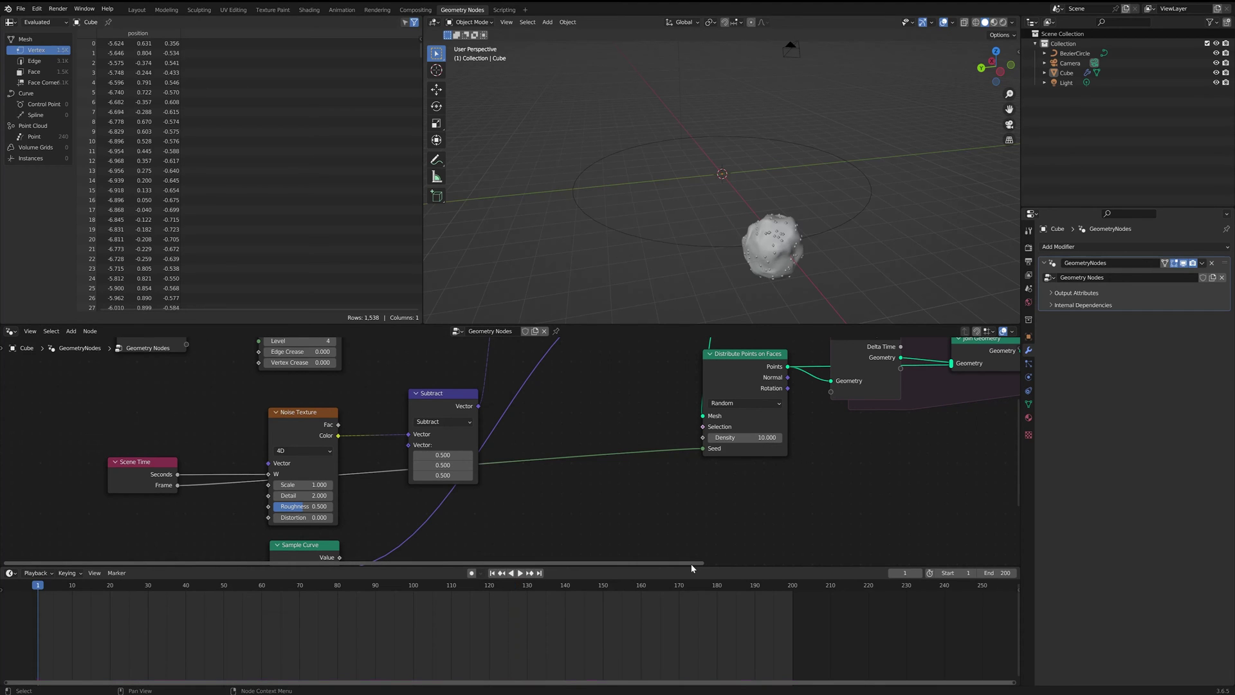
pyautogui.press('space')
pyautogui.moveTo(801, 252); pyautogui.dragTo(823, 269, button='middle')
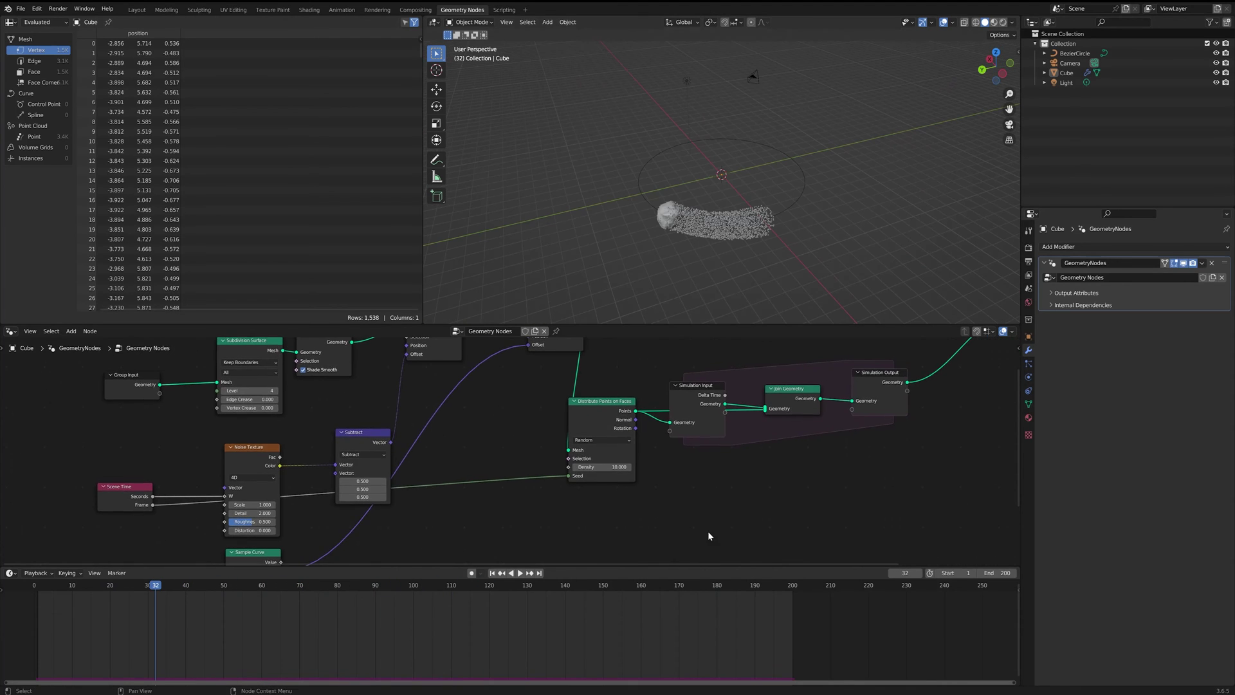
# Step: Insert a Set Position node after Join Geometry in the simulation zone and drive its Offset with a Noise Texture's Color
pyautogui.moveTo(714, 534); pyautogui.dragTo(636, 544, button='middle')
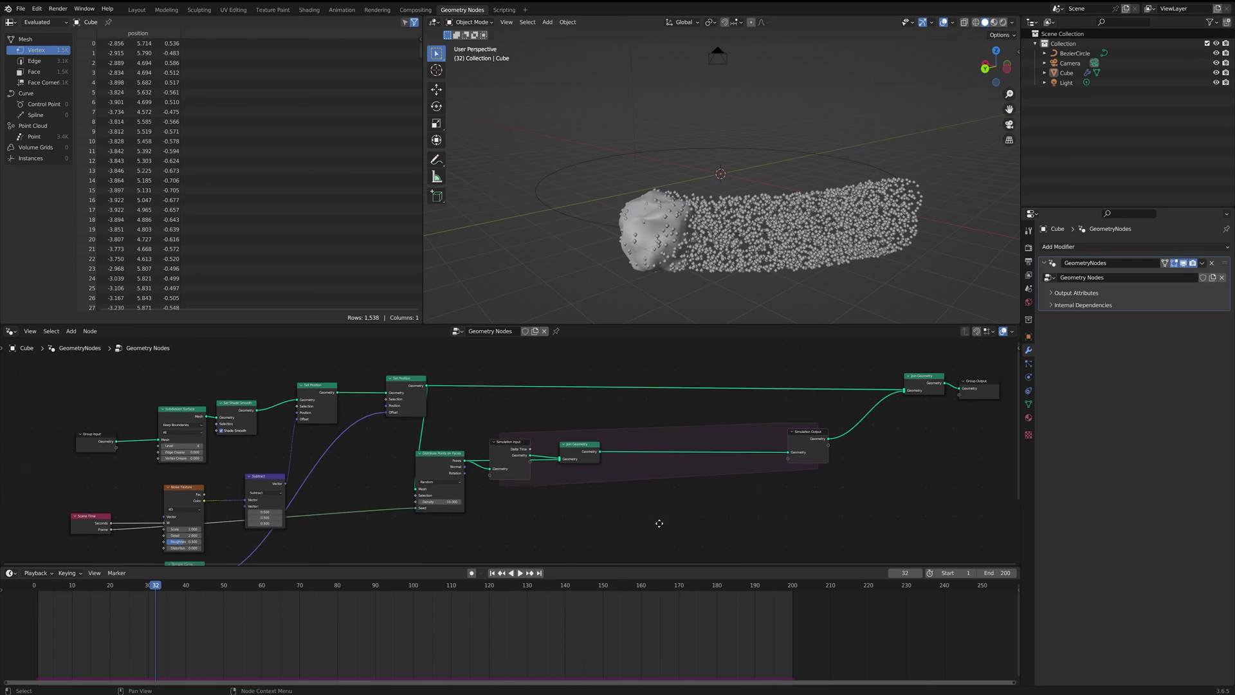
pyautogui.moveTo(640, 529); pyautogui.dragTo(661, 506, button='middle')
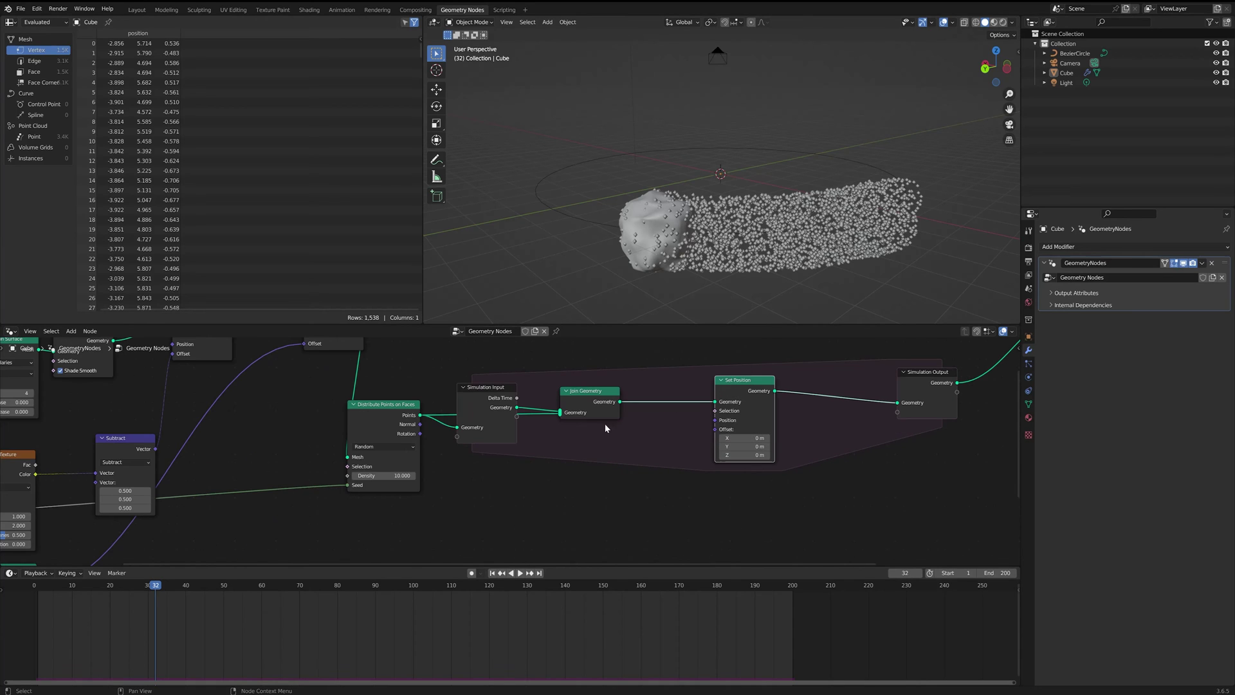
pyautogui.moveTo(640, 441); pyautogui.dragTo(650, 430, button='middle')
pyautogui.moveTo(727, 419); pyautogui.dragTo(585, 508)
pyautogui.write('noise')
pyautogui.press('Down')
pyautogui.press('Down')
pyautogui.press('Down')
pyautogui.press('Return')
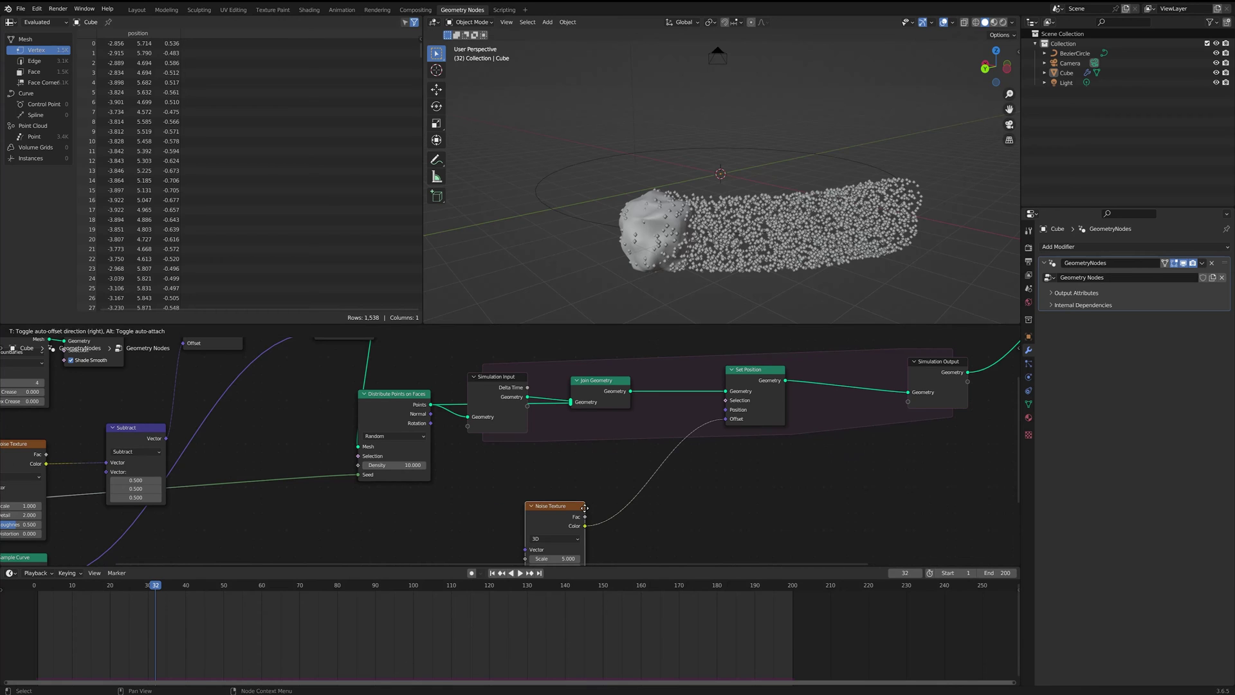
pyautogui.click(530, 505)
# Step: Insert a duplicate of the 0.5 Subtract node between the new Noise Texture and the zone's Set Position Offset
pyautogui.click(132, 429)
pyautogui.hotkey('shift', 'd')
pyautogui.click(589, 485)
pyautogui.moveTo(719, 497); pyautogui.dragTo(715, 479, button='middle')
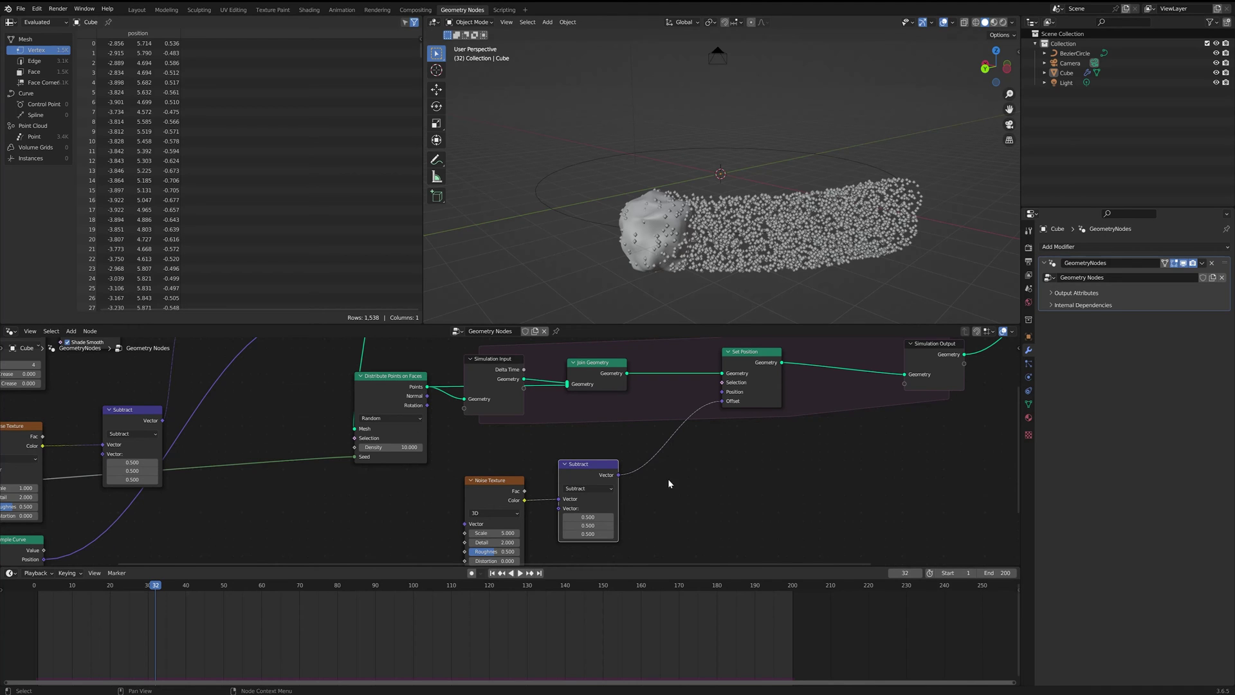
# Step: Set the new Noise Texture to 4D with a scale of 1 and drive its W with Scene Time's Seconds
pyautogui.scroll(-2, 668, 478)
pyautogui.moveTo(358, 513); pyautogui.dragTo(378, 515, button='middle')
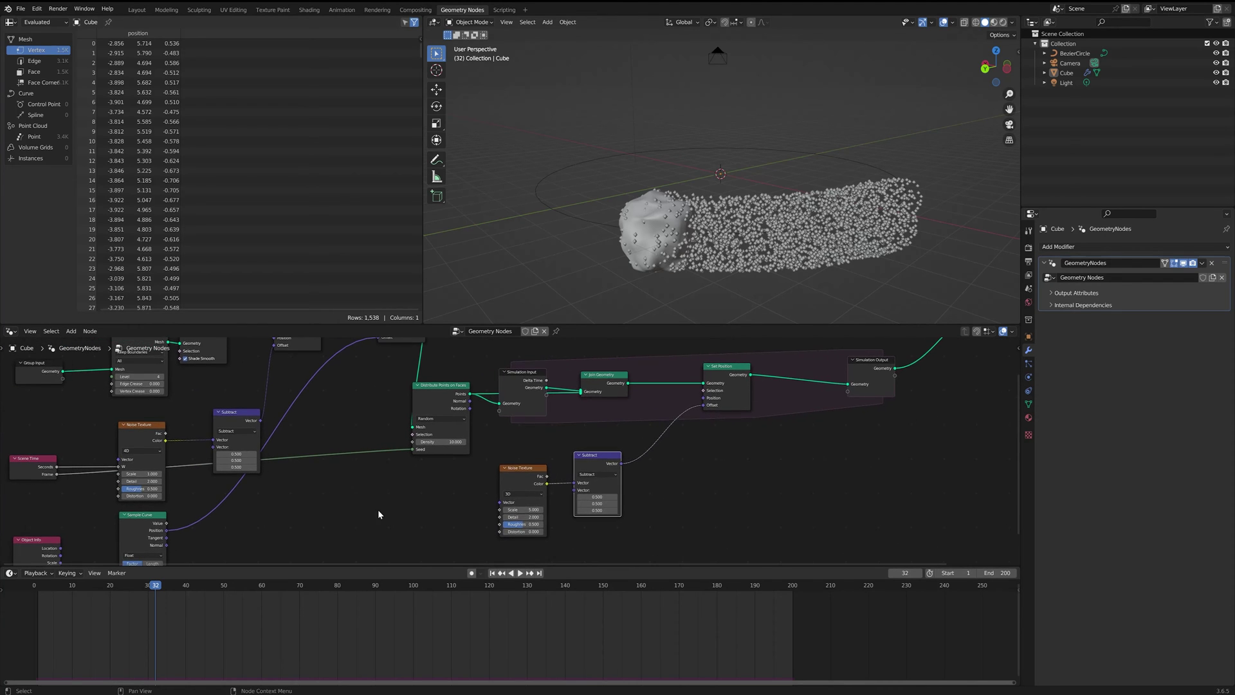
pyautogui.moveTo(508, 514); pyautogui.dragTo(599, 496, button='middle')
pyautogui.moveTo(148, 450); pyautogui.dragTo(519, 494)
pyautogui.click(603, 456)
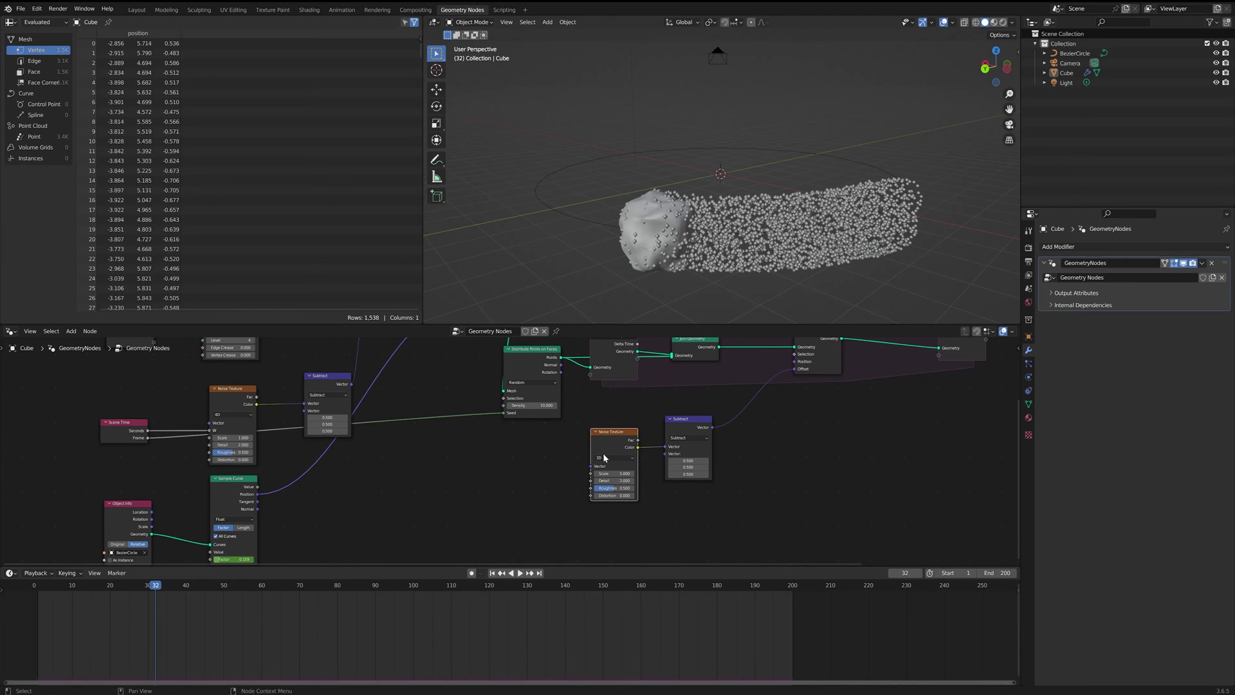
pyautogui.click(602, 458)
pyautogui.click(600, 487)
pyautogui.moveTo(148, 430); pyautogui.dragTo(591, 473)
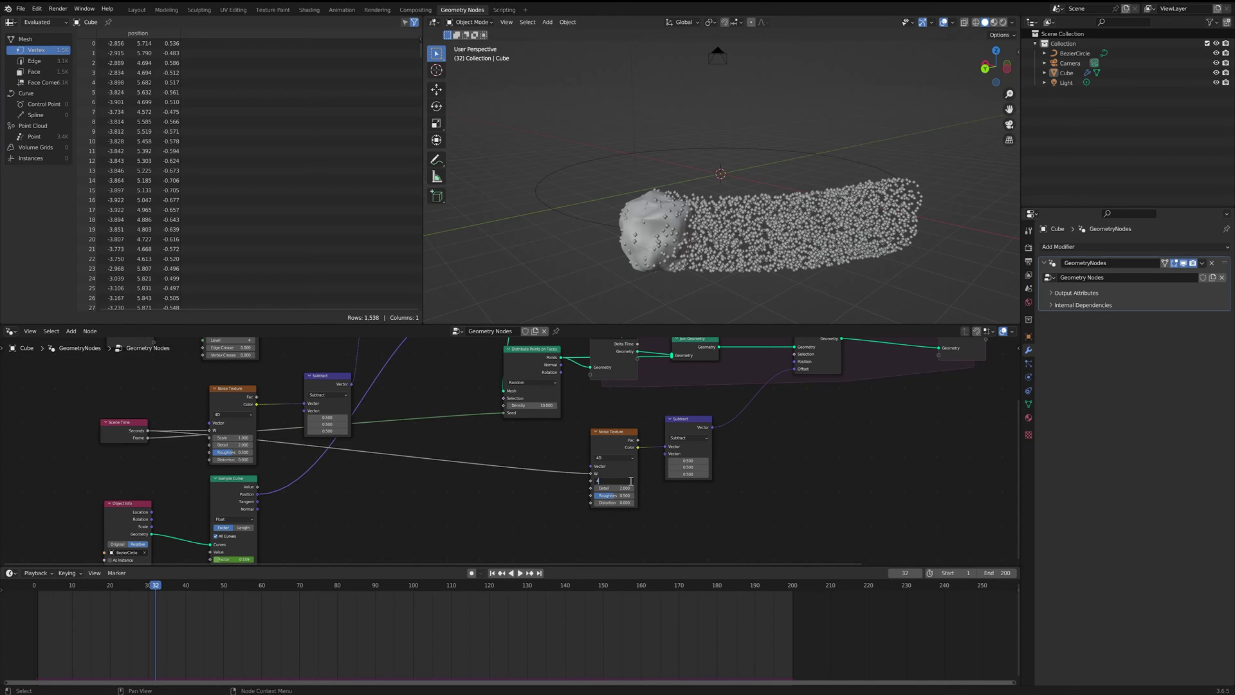
# Step: Play the animation to examine how the noise offset scatters the emitted points
pyautogui.press('space')
pyautogui.moveTo(795, 201); pyautogui.dragTo(816, 216, button='middle')
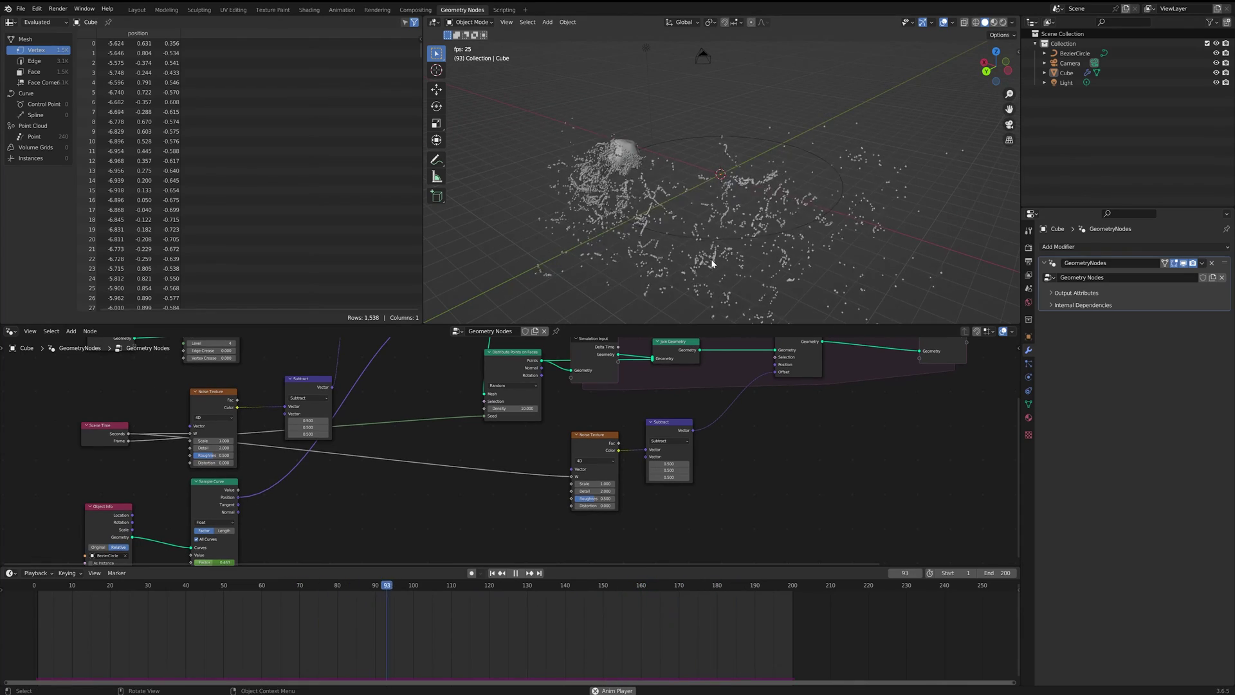
pyautogui.press('space')
# Step: Insert a duplicate of the new Subtract node before the Set Position Offset and change it to Scale with 0.3
pyautogui.click(669, 427)
pyautogui.hotkey('shift', 'd')
pyautogui.click(734, 421)
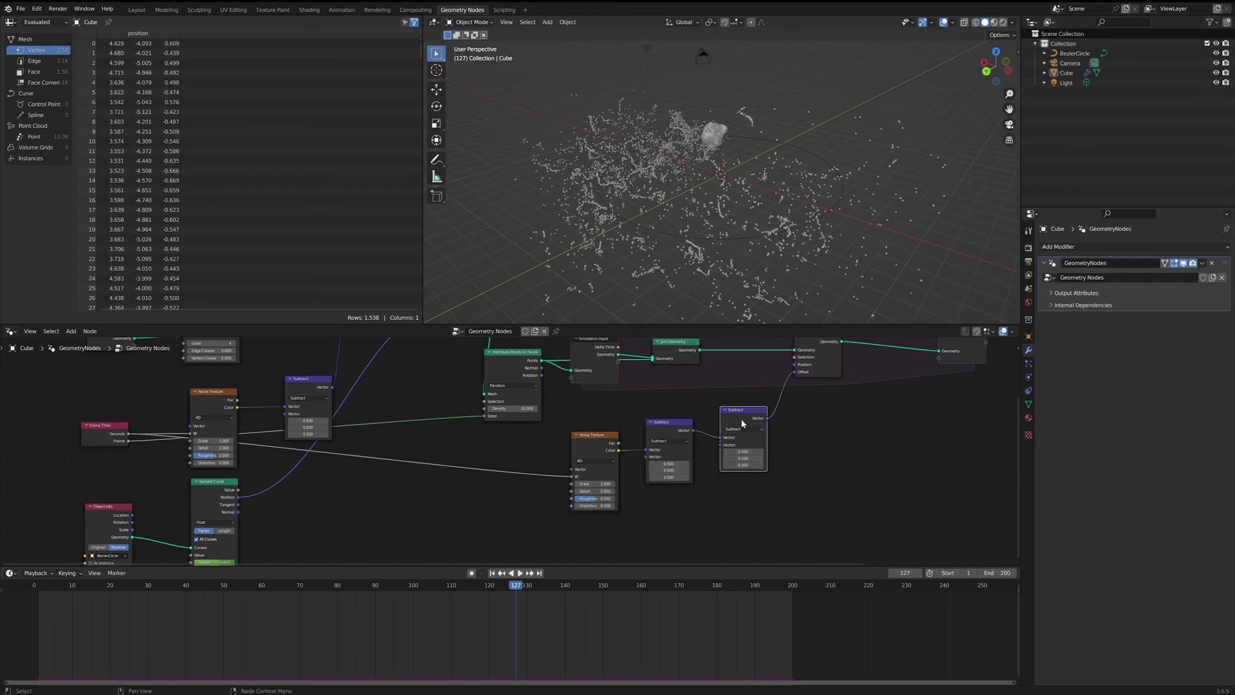
pyautogui.click(743, 428)
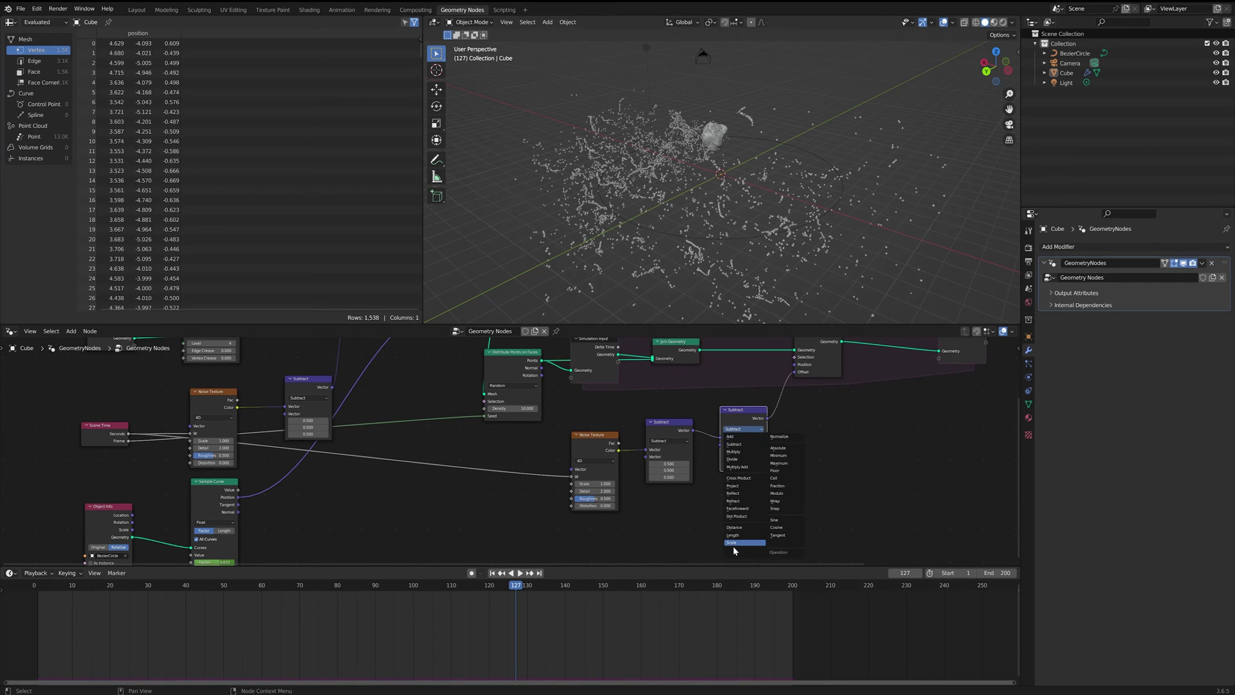
pyautogui.click(739, 542)
pyautogui.scroll(1, 750, 462)
pyautogui.click(746, 449)
pyautogui.write('0.300')
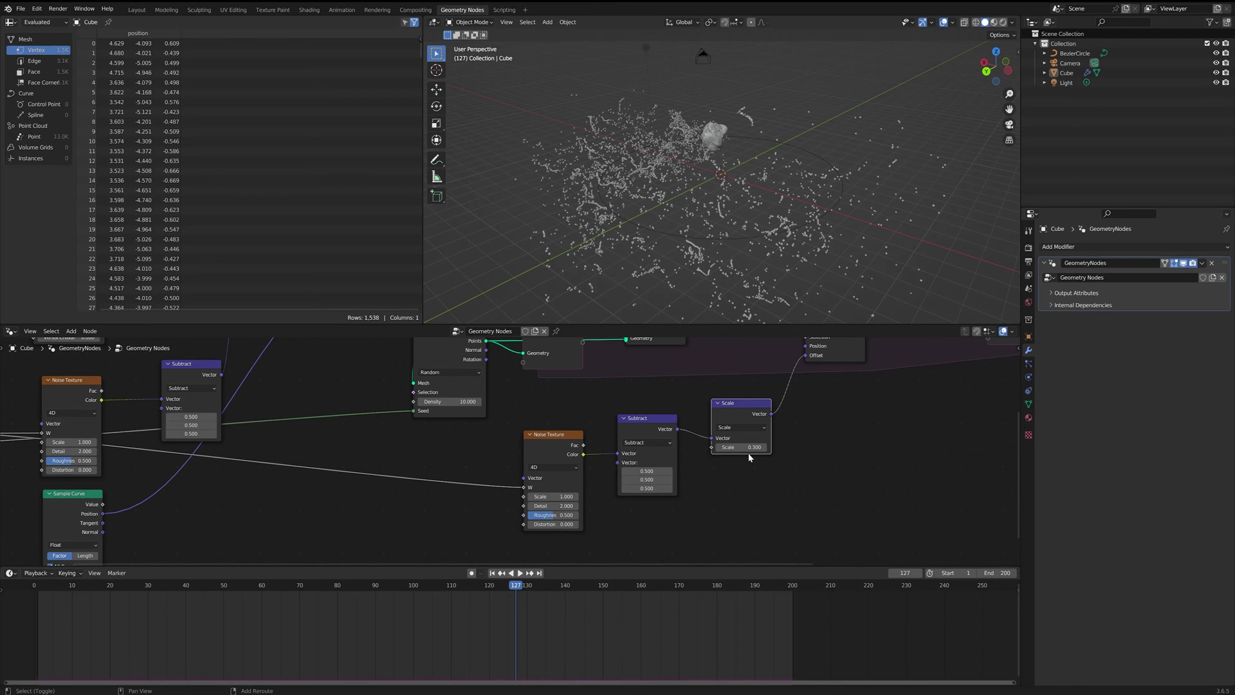
# Step: Play the animation from the first frame and examine the scaled-down point scattering from several angles
pyautogui.hotkey('shift', 'Left')
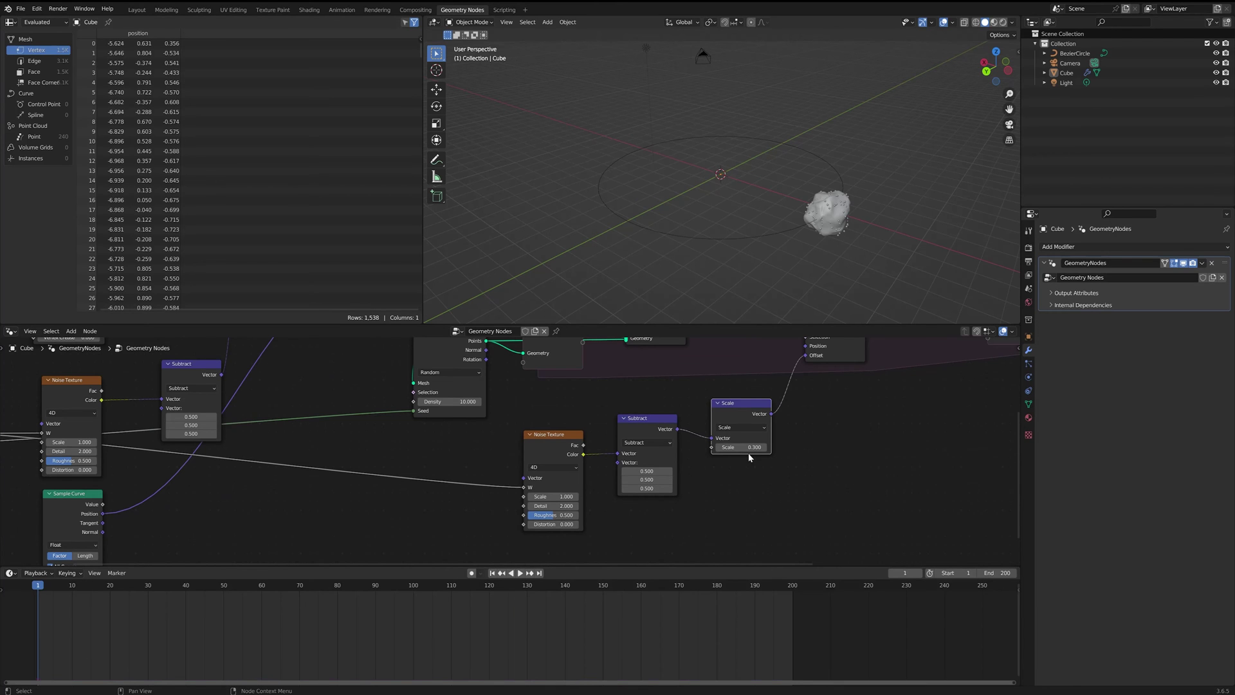
pyautogui.press('space')
pyautogui.moveTo(838, 240); pyautogui.dragTo(876, 243, button='middle')
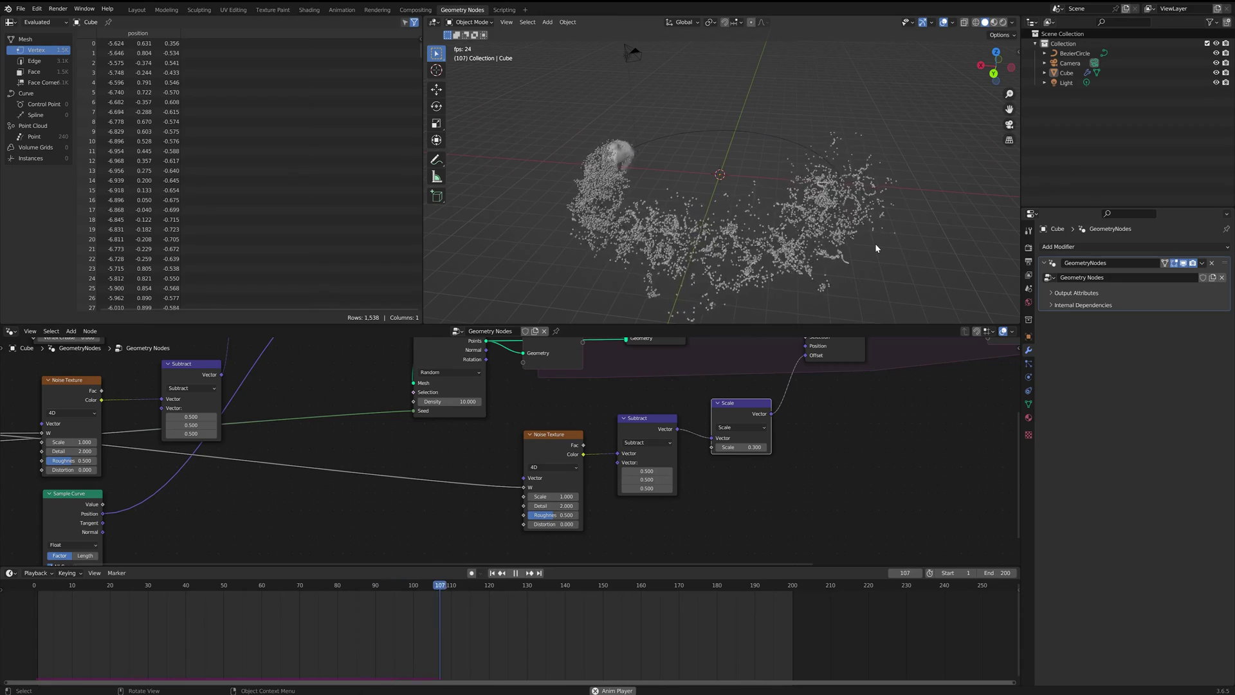
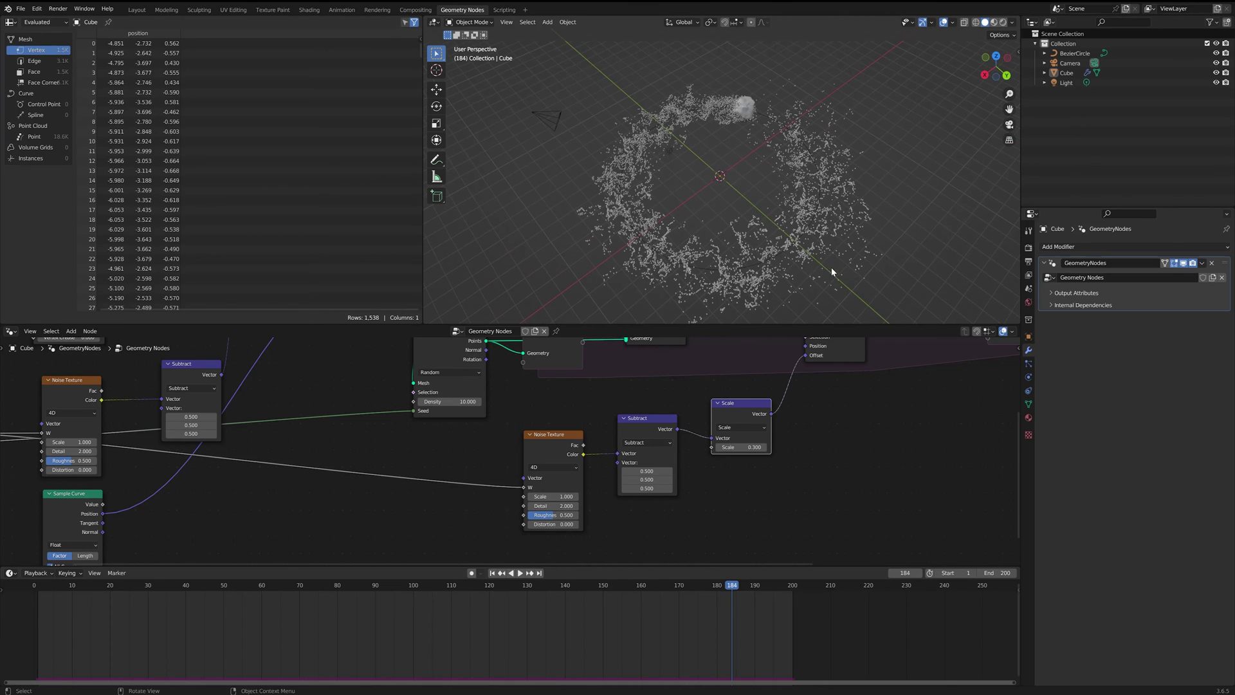
pyautogui.moveTo(700, 295); pyautogui.dragTo(722, 290, button='middle')
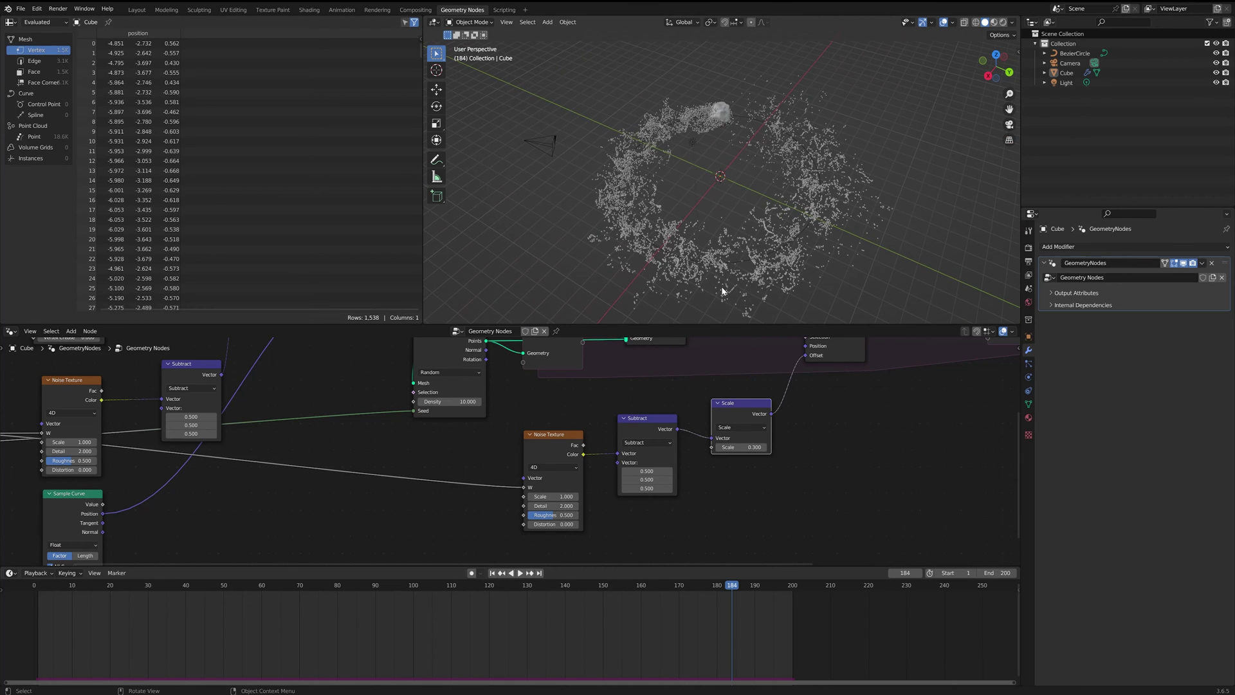
# Step: Move the simulation zone's Set Position node slightly closer to the zone's Join Geometry node
pyautogui.scroll(-3, 720, 427)
pyautogui.moveTo(754, 461); pyautogui.dragTo(663, 513, button='middle')
pyautogui.moveTo(672, 394); pyautogui.dragTo(652, 396)
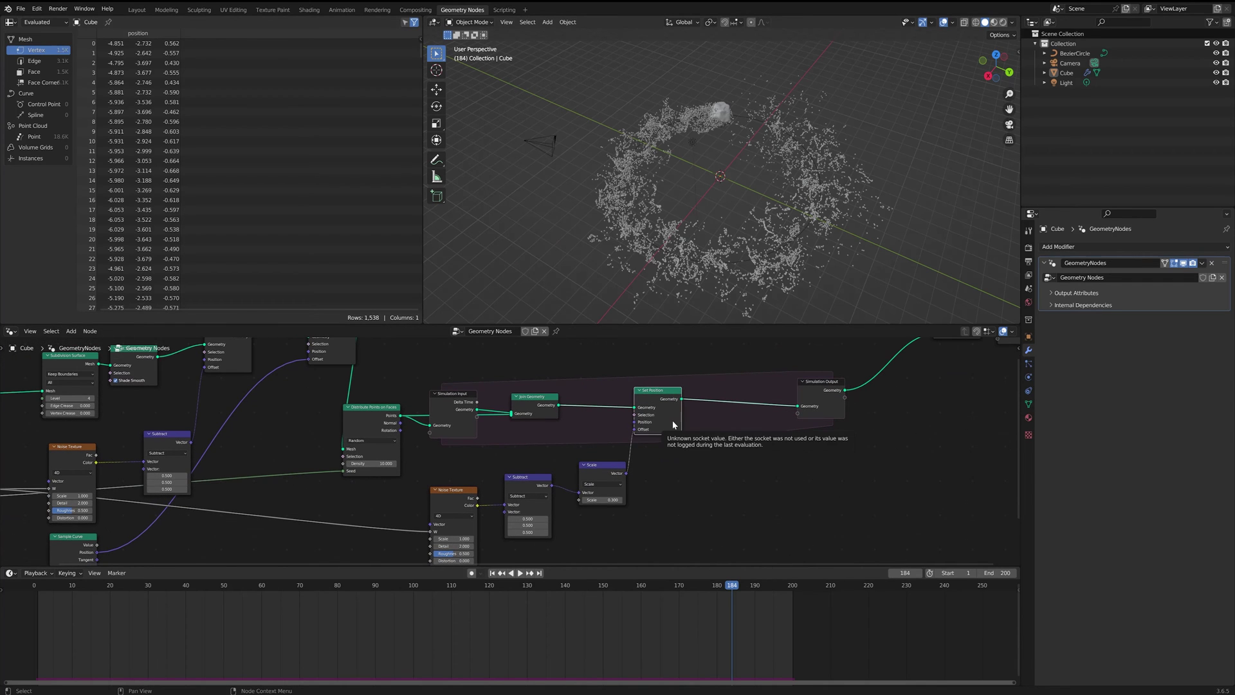
# Step: Add a Geometry Proximity node targeting the curve-following Set Position geometry and place it below the Scale node
pyautogui.moveTo(650, 169); pyautogui.dragTo(745, 172, button='middle')
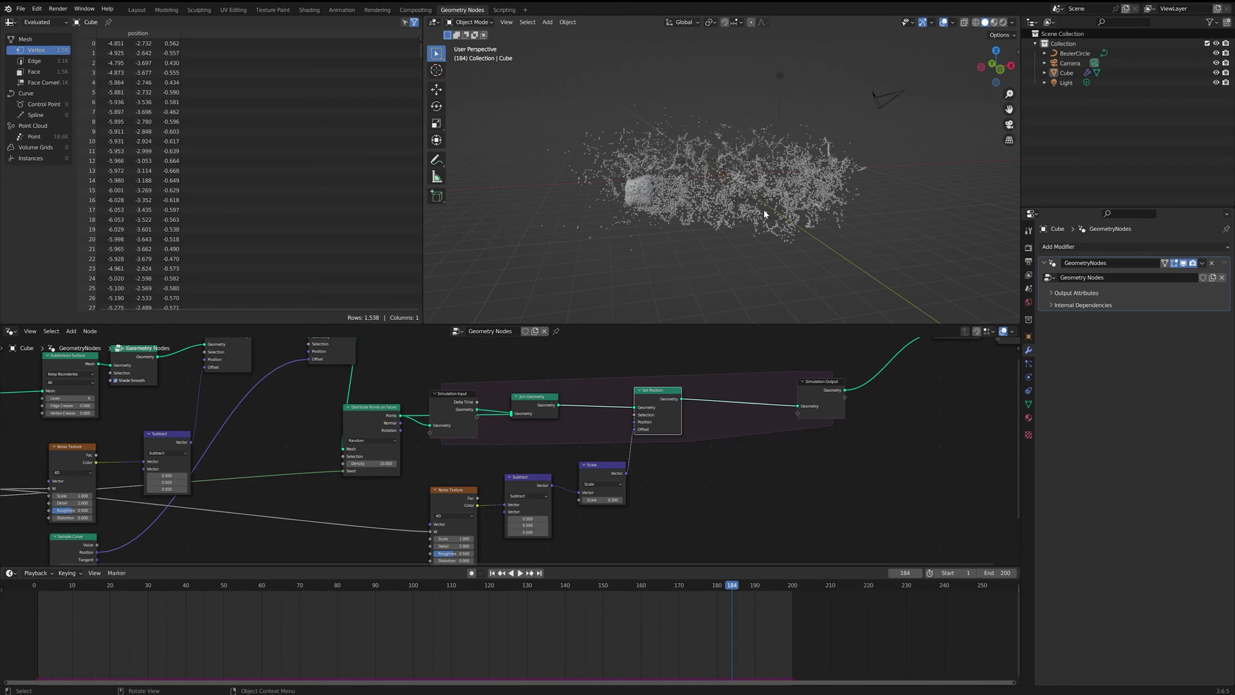
pyautogui.scroll(-5, 448, 369)
pyautogui.moveTo(401, 352); pyautogui.dragTo(686, 519)
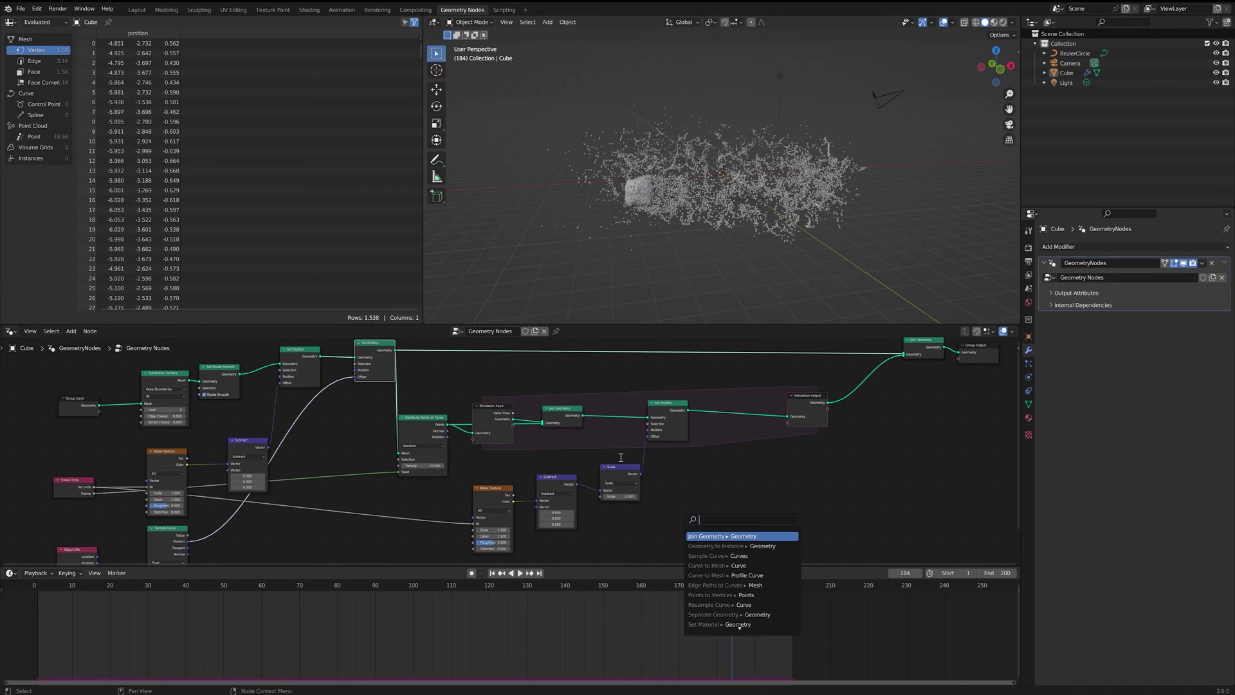
pyautogui.write('pro')
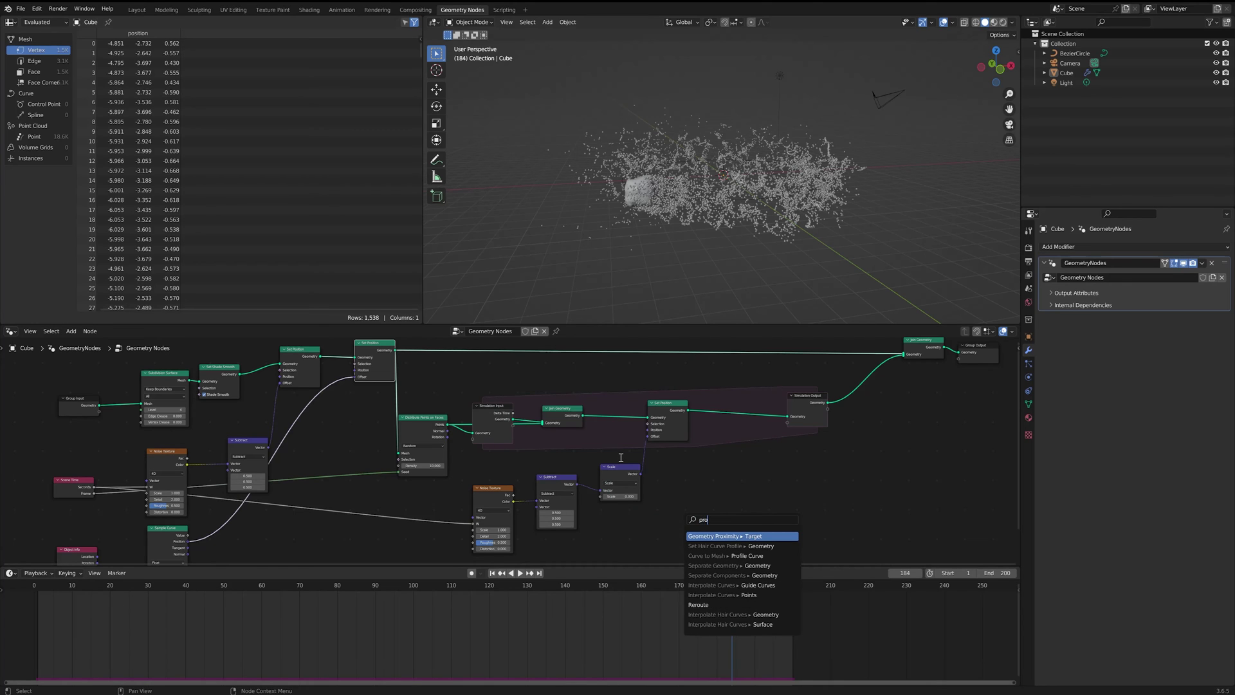
pyautogui.press('Return')
pyautogui.click(587, 471)
pyautogui.moveTo(760, 480); pyautogui.dragTo(711, 438, button='middle')
pyautogui.scroll(3, 699, 464)
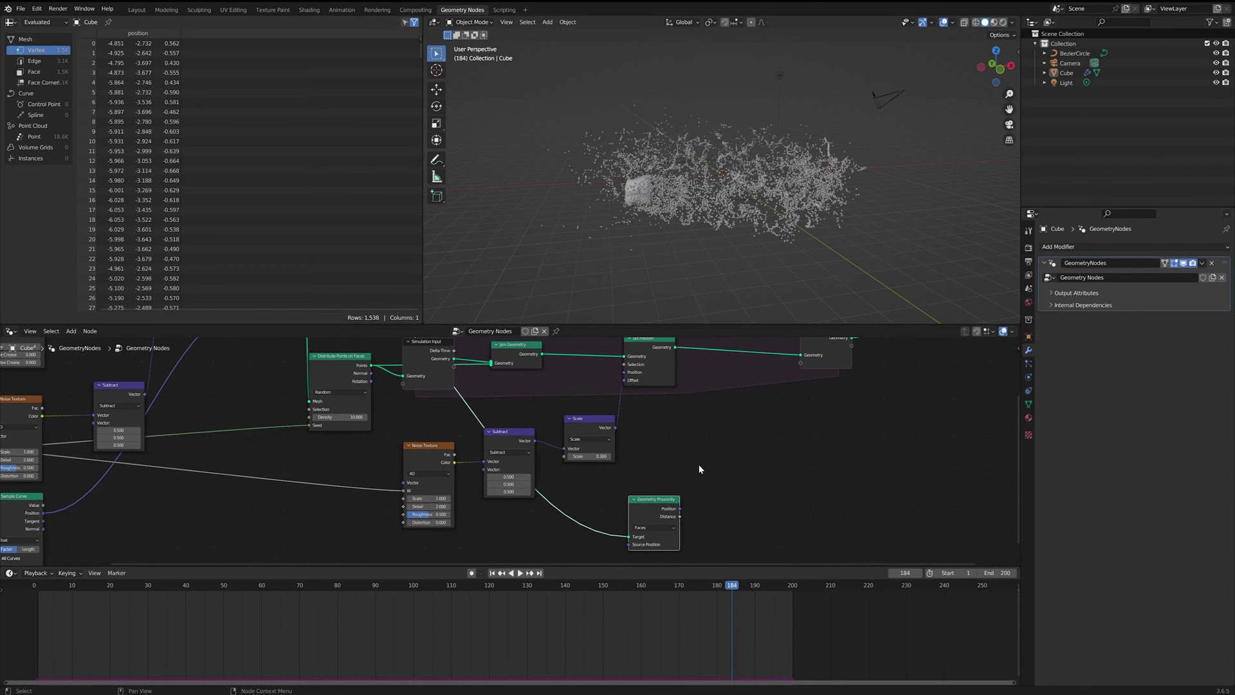
pyautogui.moveTo(719, 481); pyautogui.dragTo(719, 447, button='middle')
pyautogui.press('g')
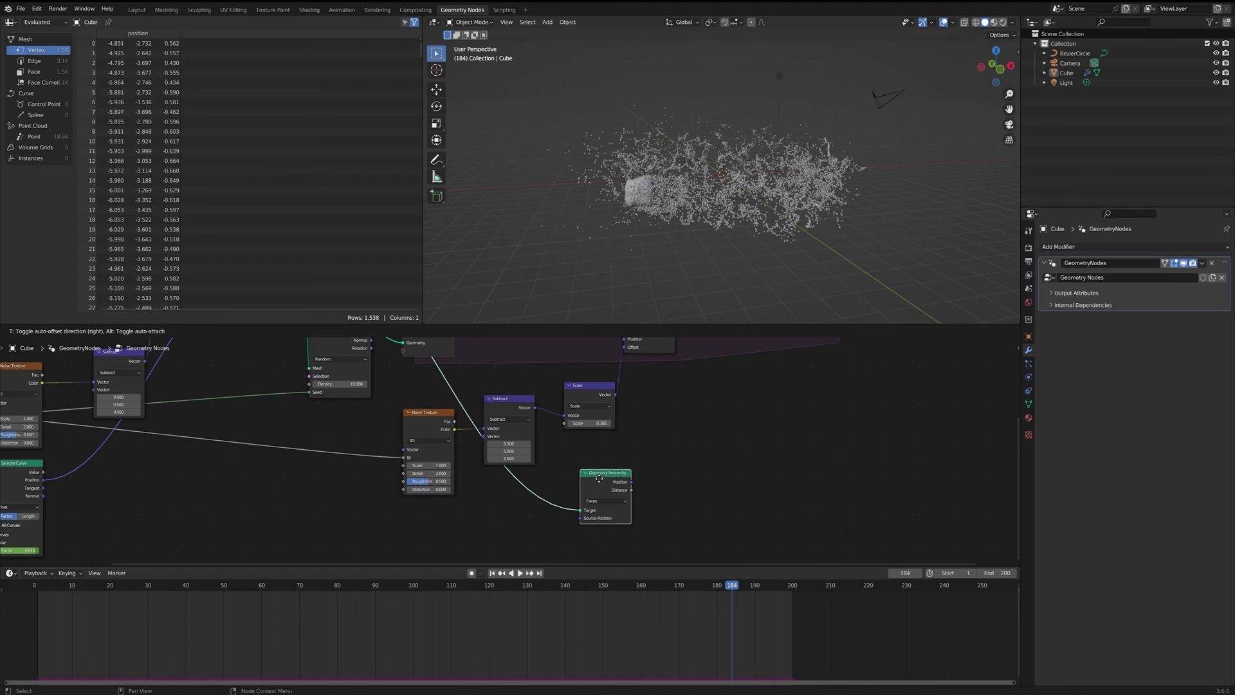
pyautogui.click(634, 494)
pyautogui.moveTo(631, 490); pyautogui.dragTo(659, 452)
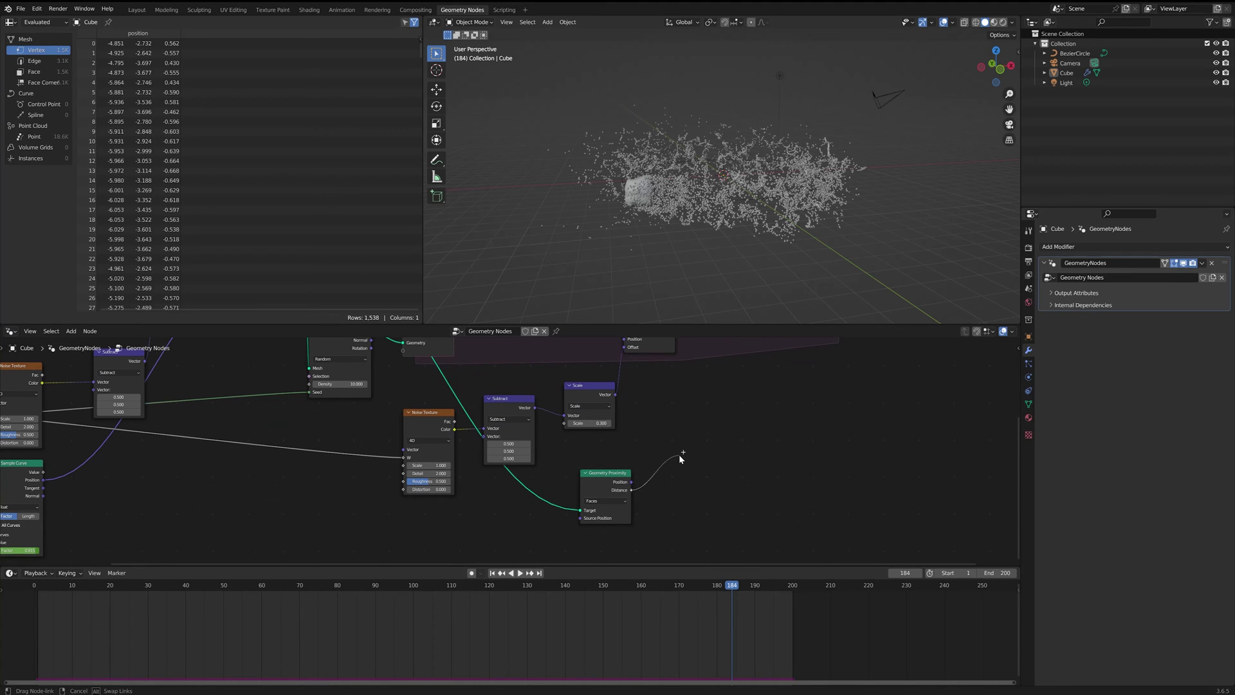
pyautogui.moveTo(679, 454); pyautogui.dragTo(680, 456)
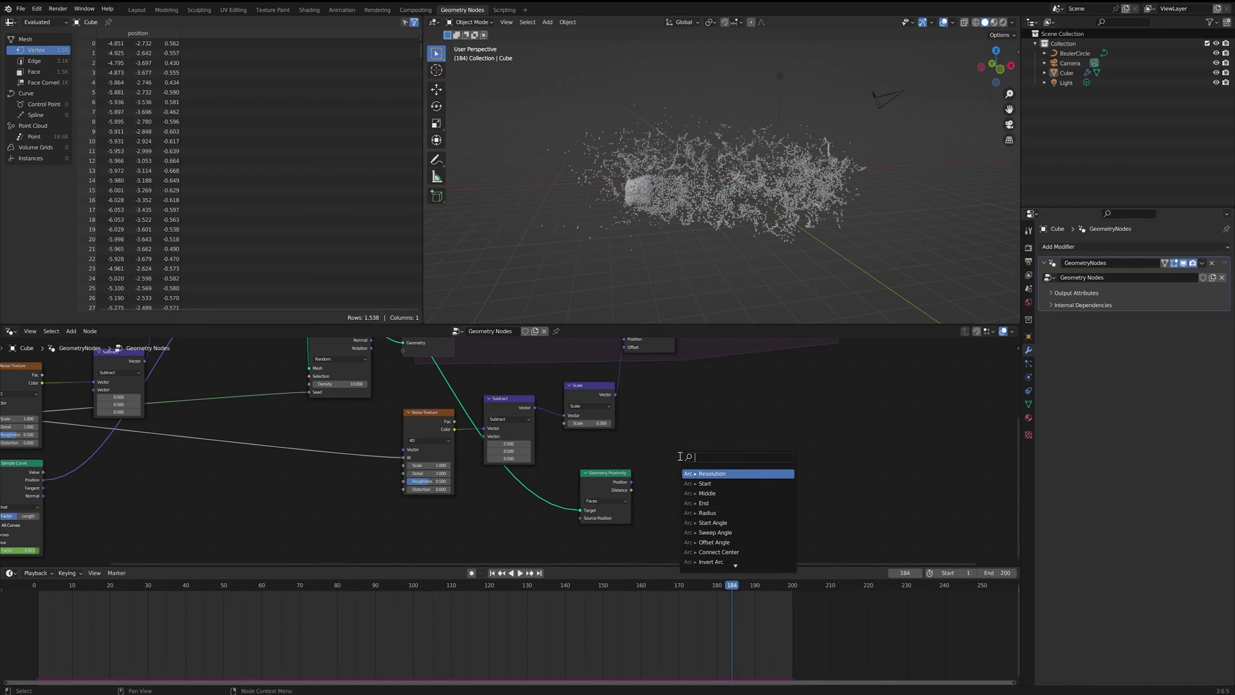
pyautogui.press('Escape')
# Step: Make room before the Simulation Output and insert a Set Point Radius node after the simulation zone's Set Position
pyautogui.scroll(-2, 739, 377)
pyautogui.moveTo(765, 342); pyautogui.dragTo(694, 438, button='middle')
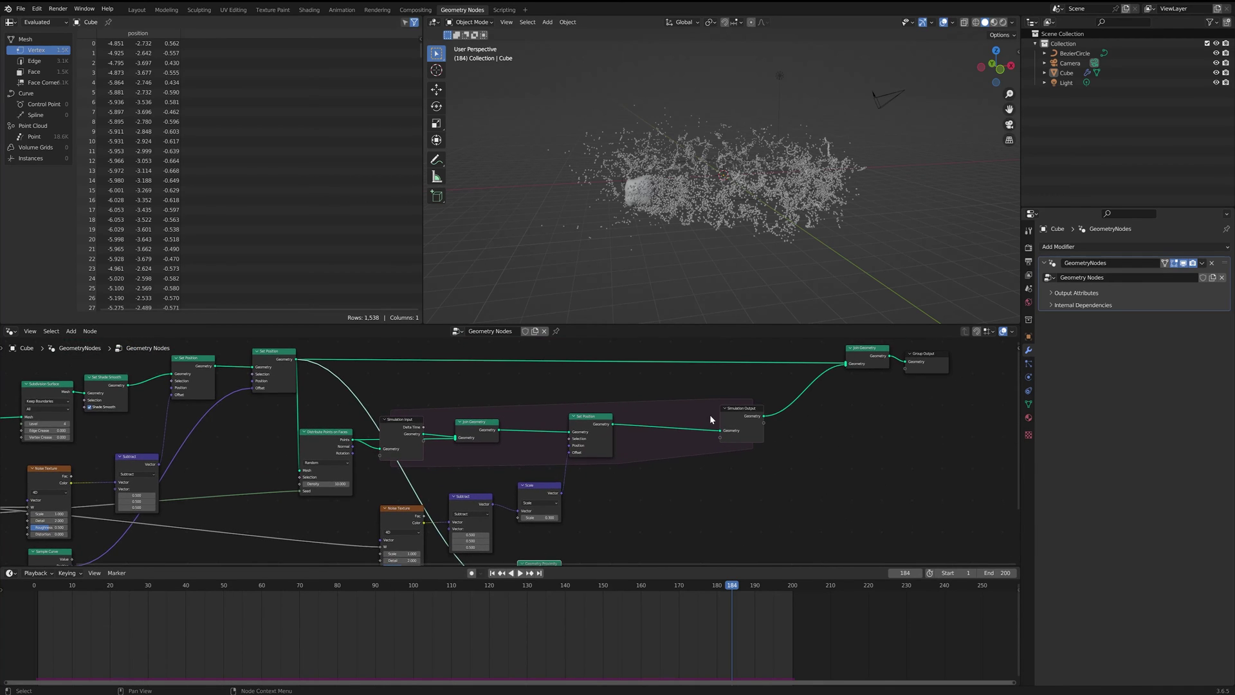
pyautogui.moveTo(758, 414); pyautogui.dragTo(768, 410)
pyautogui.click(704, 397)
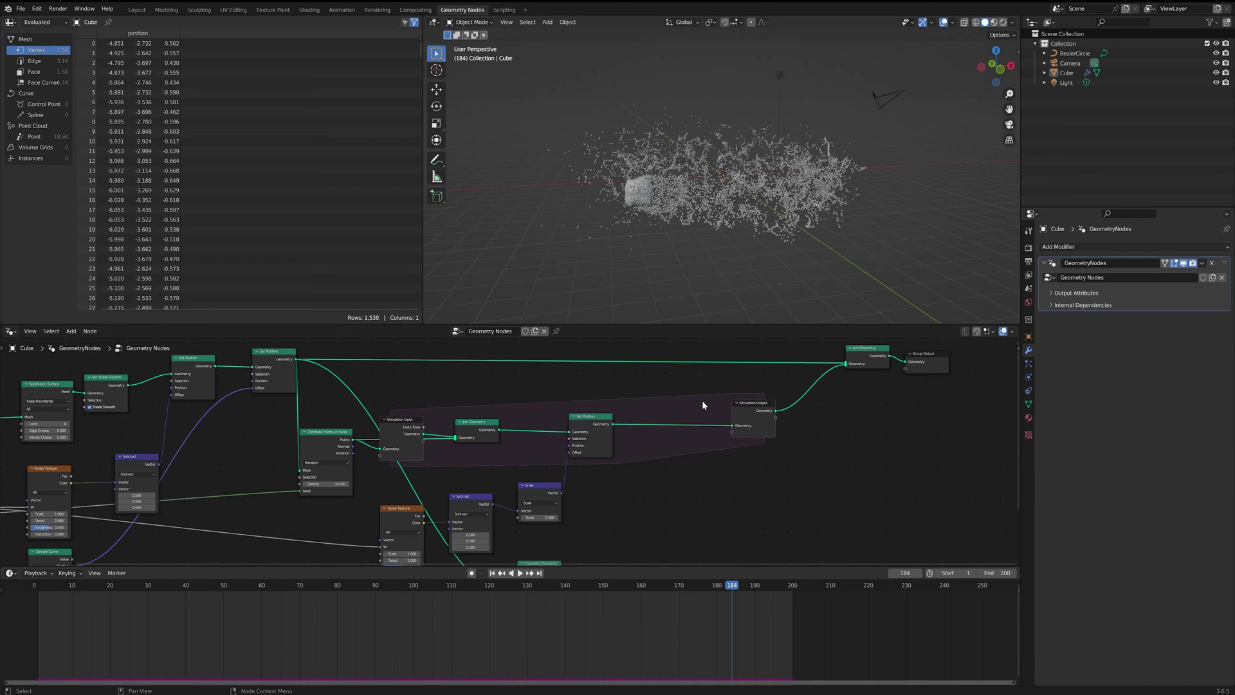
pyautogui.hotkey('shift', 'a')
pyautogui.write('radi')
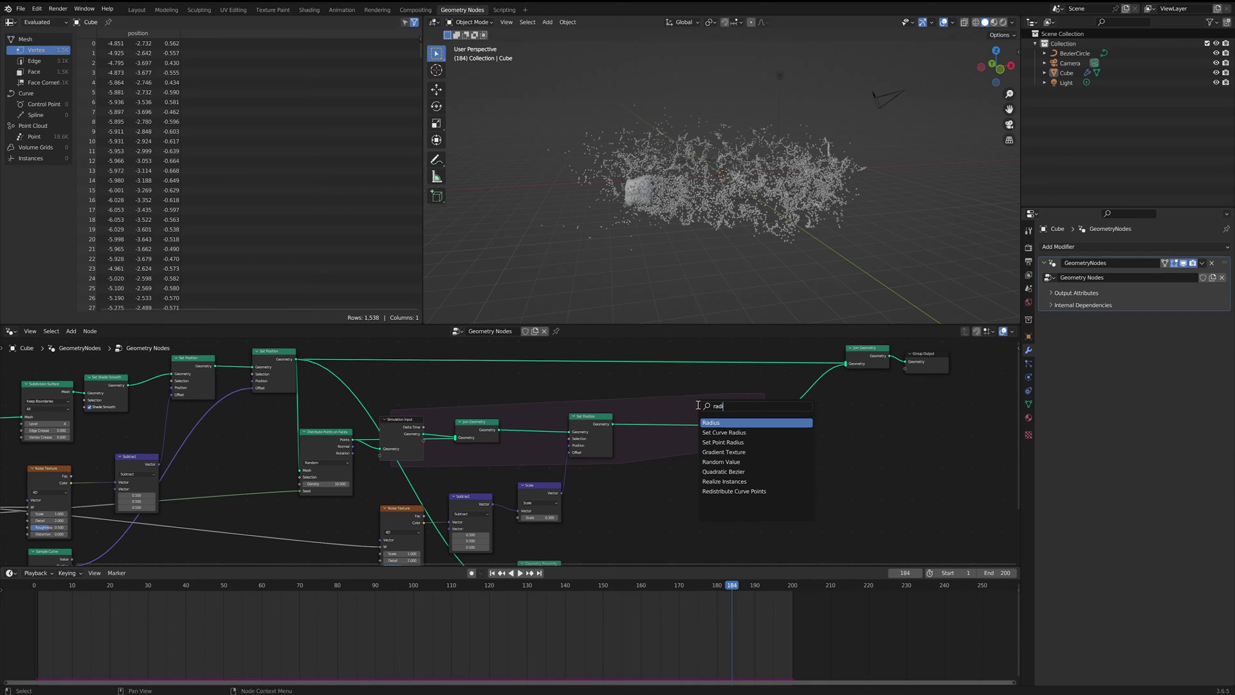
pyautogui.press('Down')
pyautogui.press('Down')
pyautogui.press('Return')
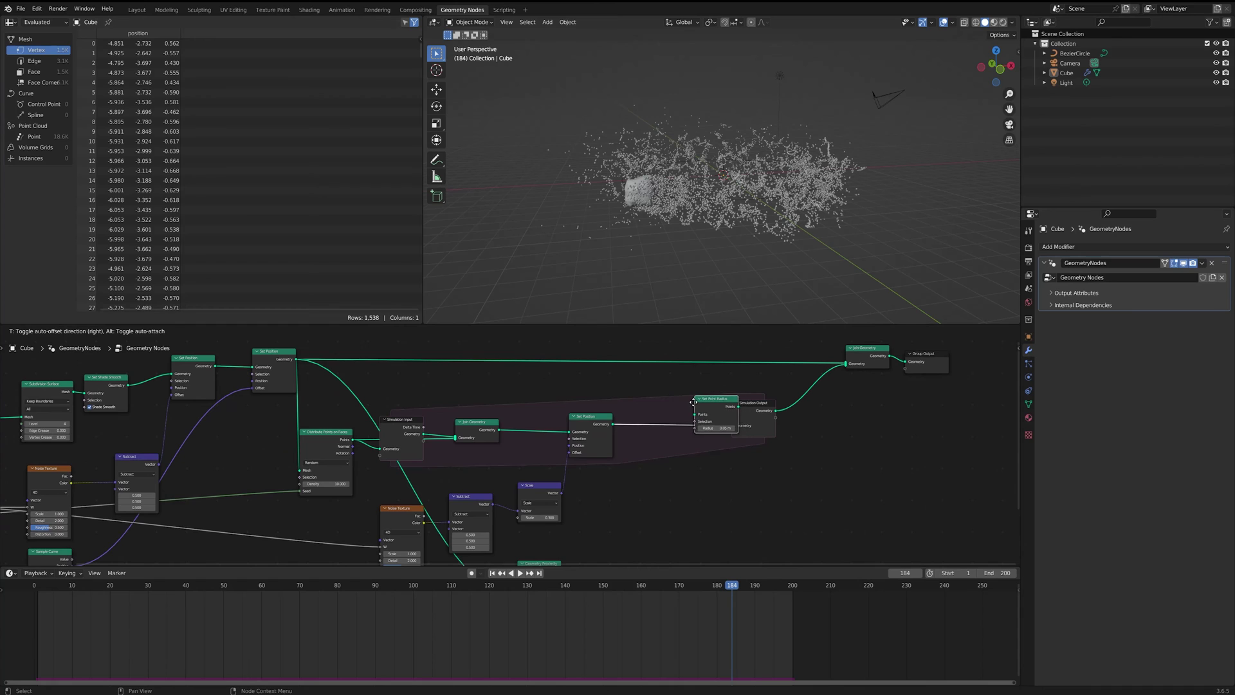
pyautogui.click(683, 412)
# Step: Link the Geometry Proximity Distance to the Set Point Radius node's Radius and play the animation to check it
pyautogui.moveTo(603, 533); pyautogui.dragTo(609, 480, button='middle')
pyautogui.moveTo(567, 525); pyautogui.dragTo(669, 385)
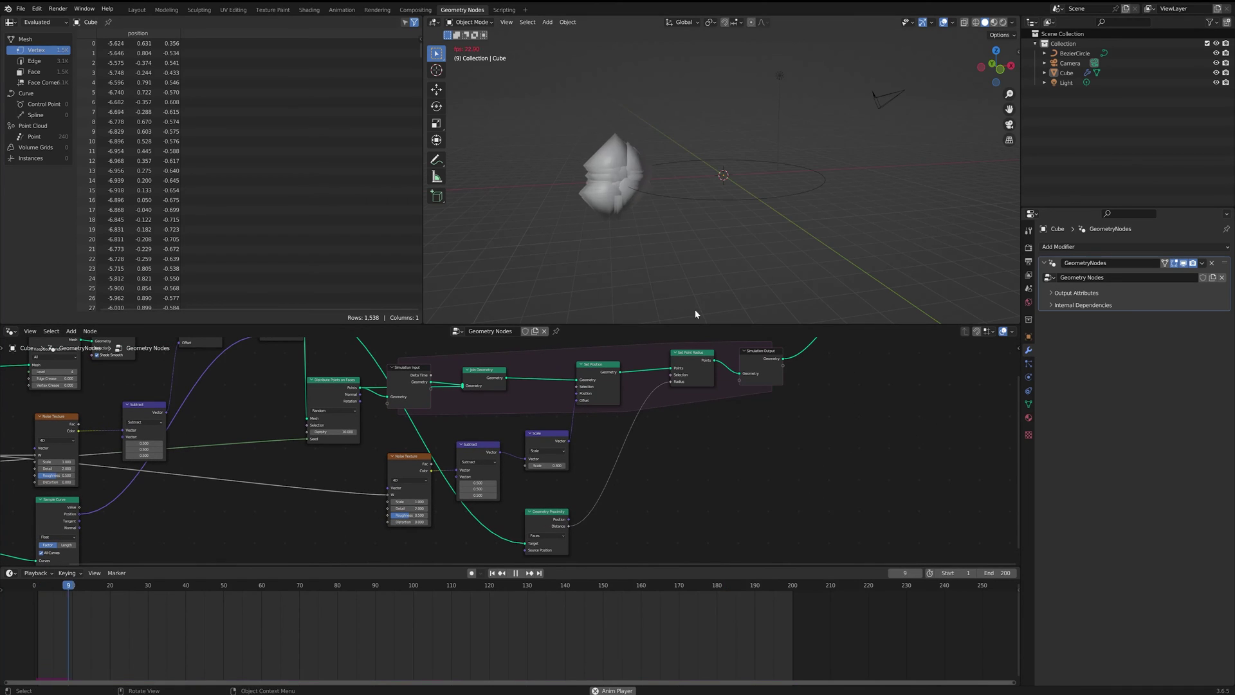
pyautogui.moveTo(695, 264); pyautogui.dragTo(701, 222, button='middle')
pyautogui.press('space')
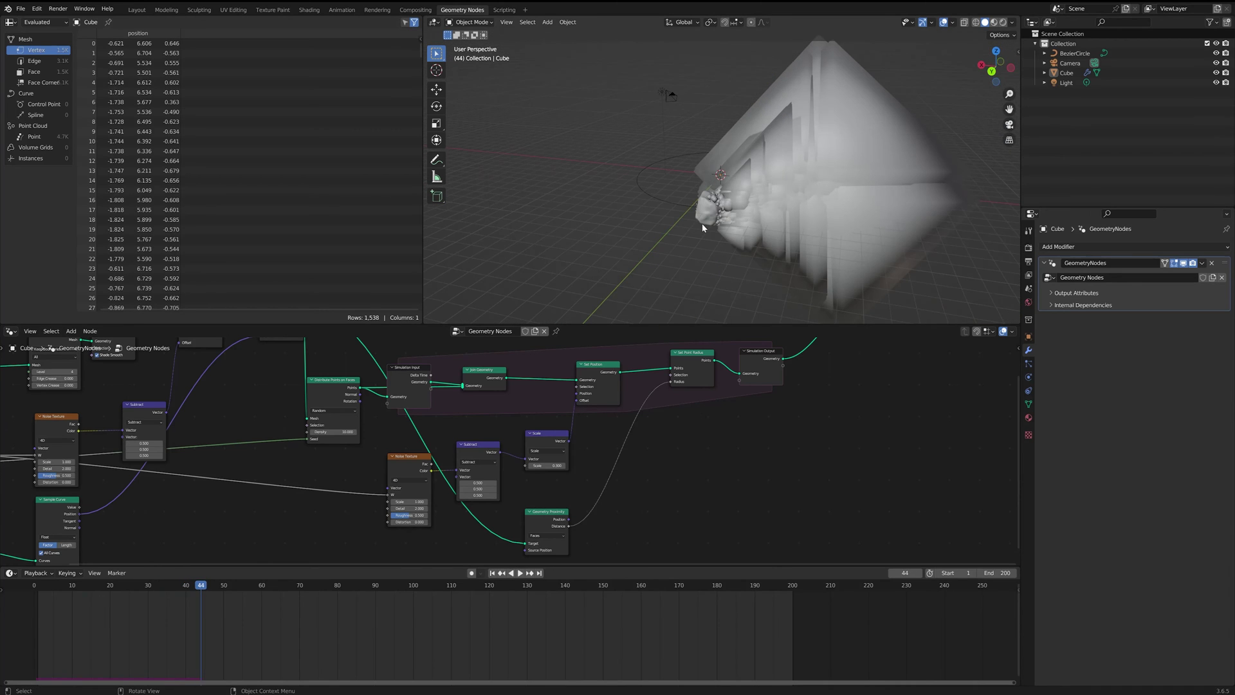
# Step: Insert a Map Range node between the Geometry Proximity Distance and the point Radius
pyautogui.moveTo(648, 520); pyautogui.dragTo(621, 498, button='middle')
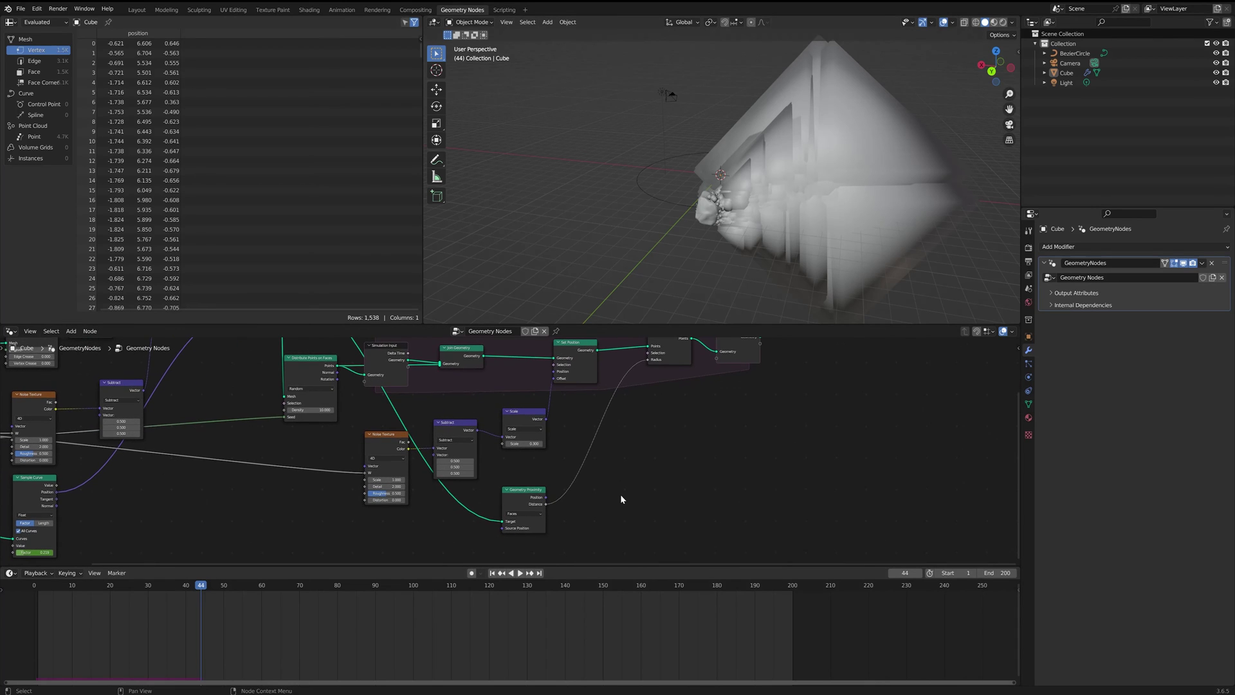
pyautogui.hotkey('shift', 'a')
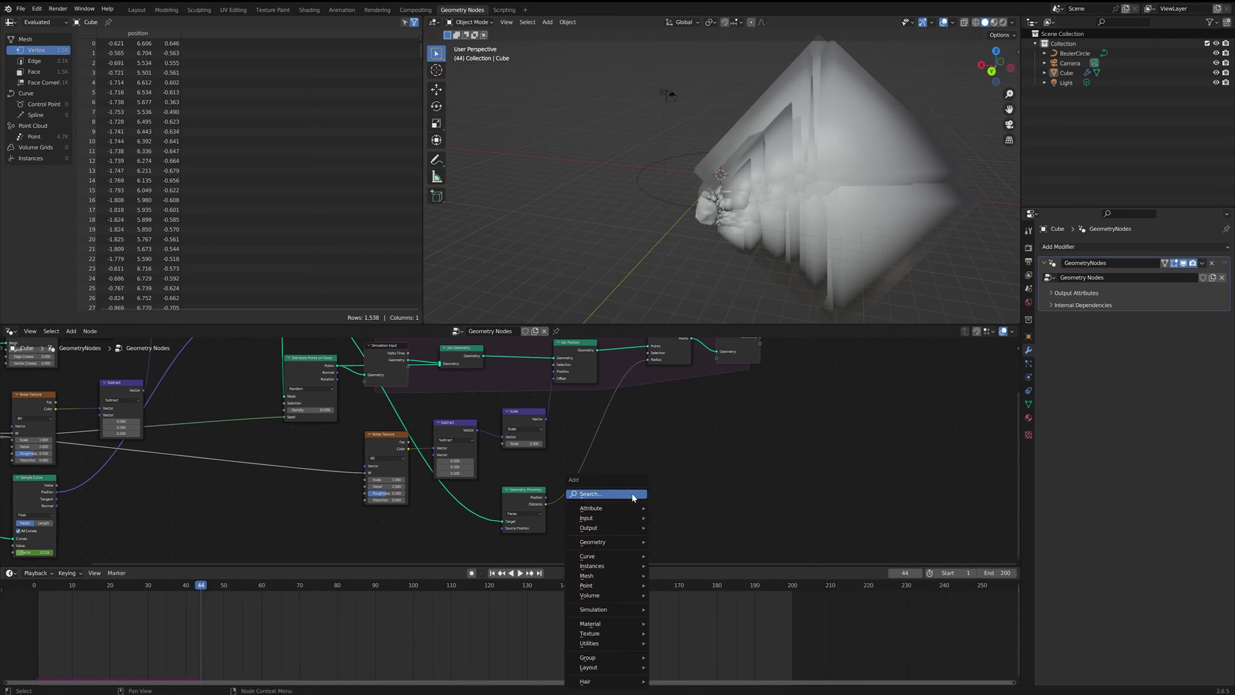
pyautogui.write('map')
pyautogui.press('Return')
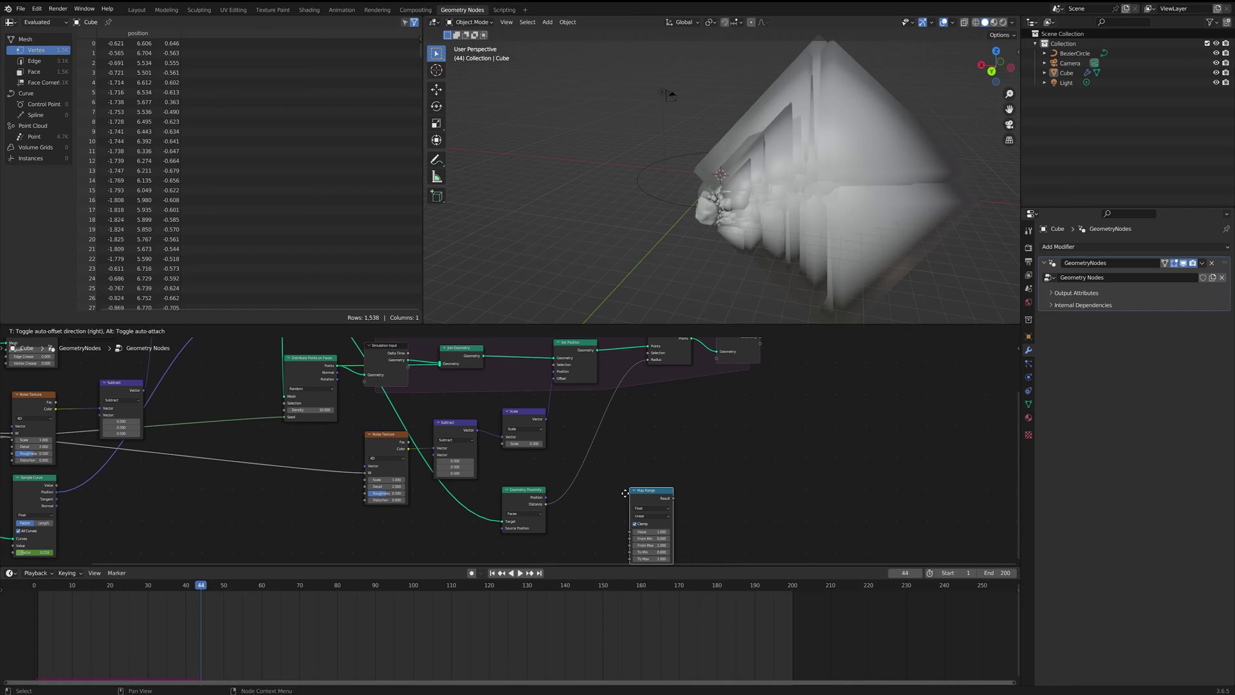
pyautogui.click(606, 489)
# Step: Invert the Map Range output by setting To Min to 1 and To Max to 0
pyautogui.scroll(2, 606, 489)
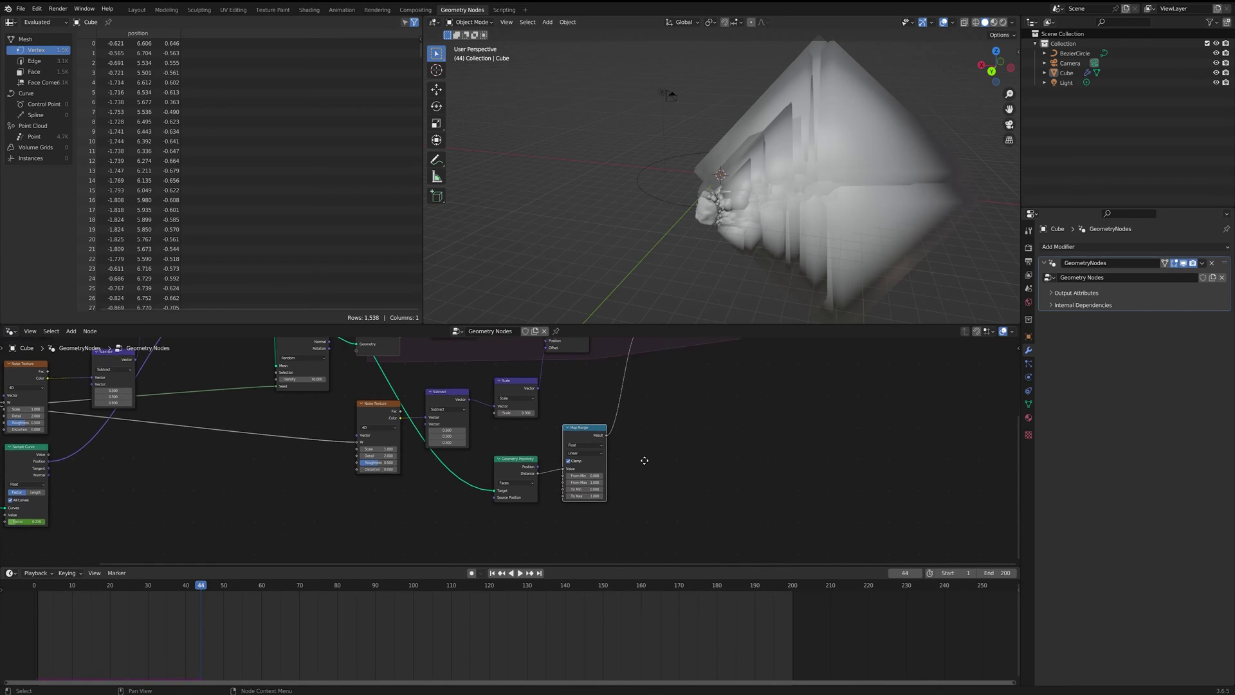
pyautogui.click(609, 504)
pyautogui.write('1')
pyautogui.press('Return')
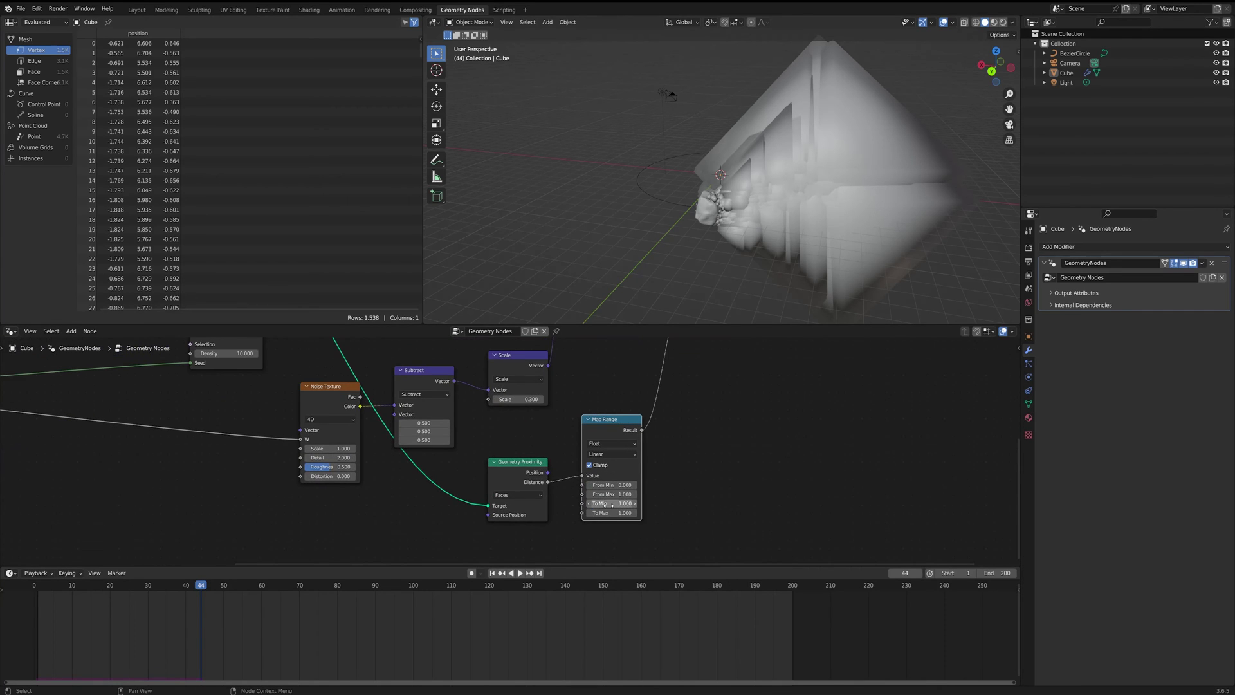
pyautogui.click(612, 512)
pyautogui.write('0')
pyautogui.press('Return')
# Step: Play the animation from the first frame and examine the size of the emitted points up close
pyautogui.hotkey('shift', 'Left')
pyautogui.press('space')
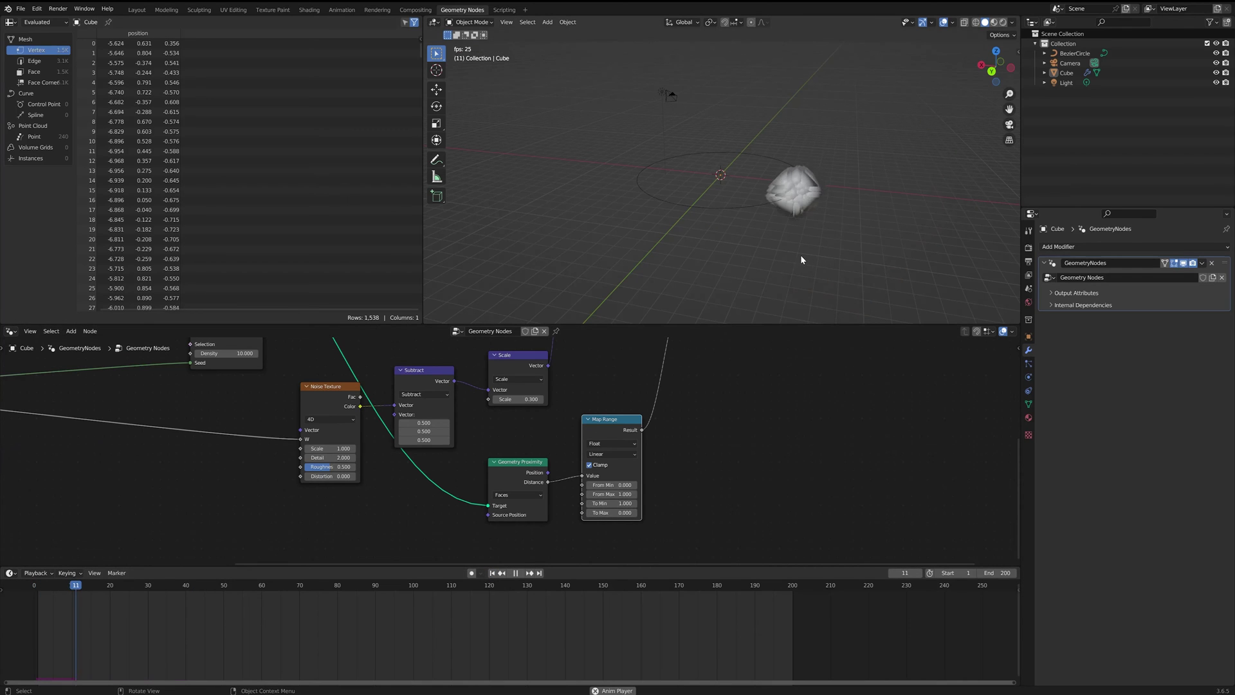
pyautogui.scroll(3, 759, 180)
pyautogui.press('space')
pyautogui.moveTo(801, 255); pyautogui.dragTo(710, 232, button='middle')
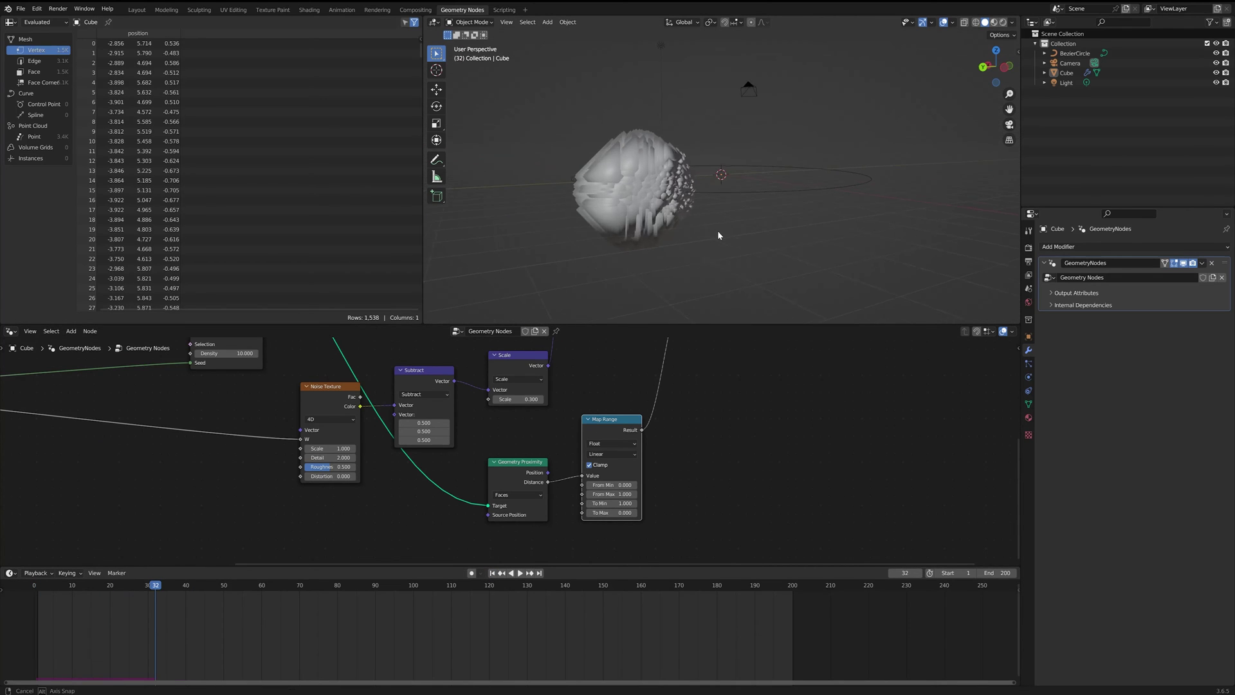
pyautogui.scroll(2, 627, 240)
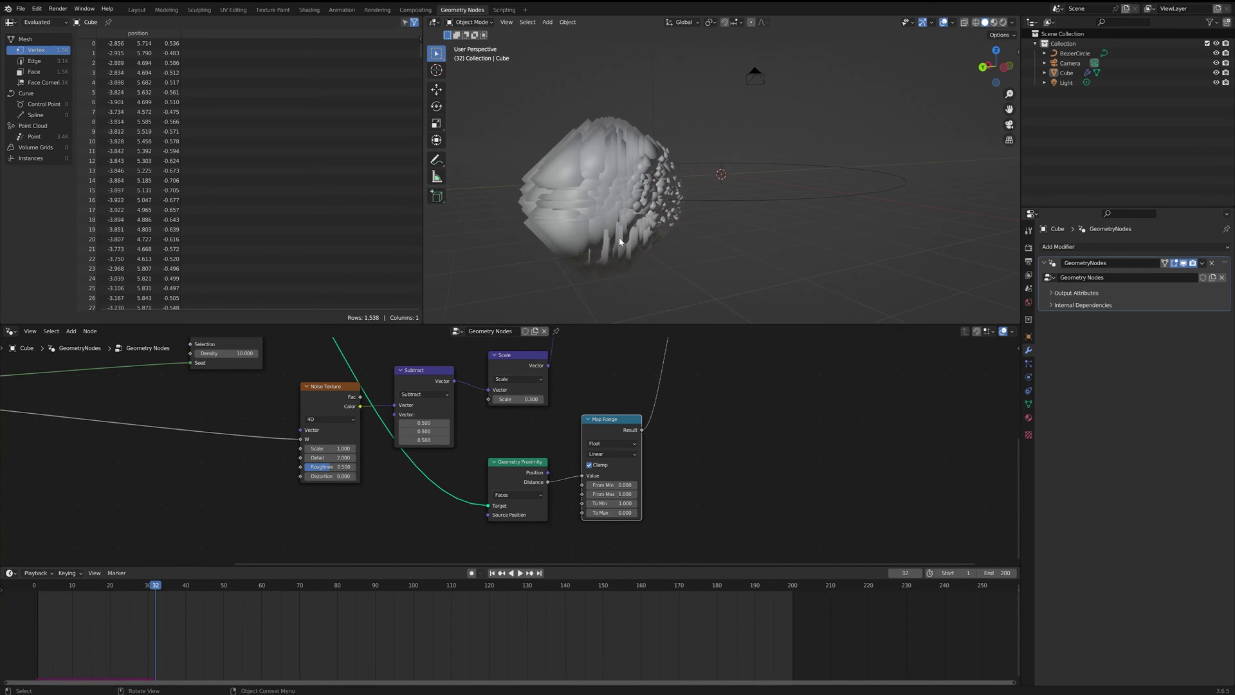
pyautogui.scroll(5, 663, 229)
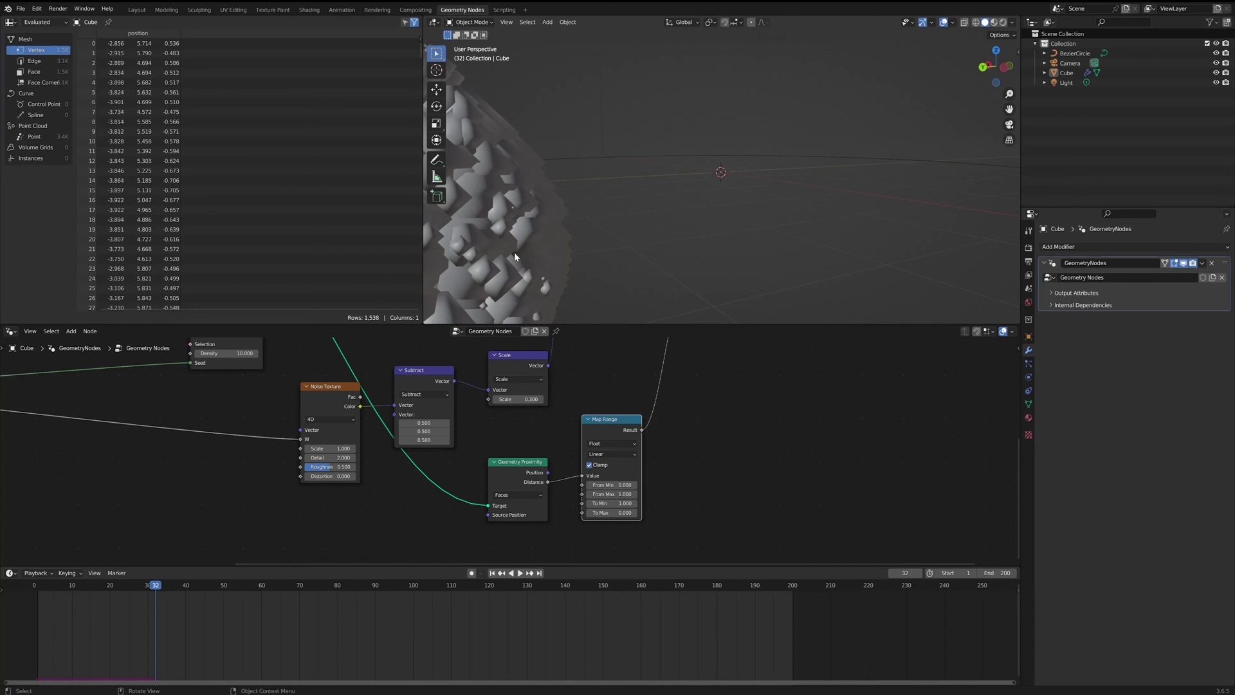
pyautogui.scroll(-5, 516, 257)
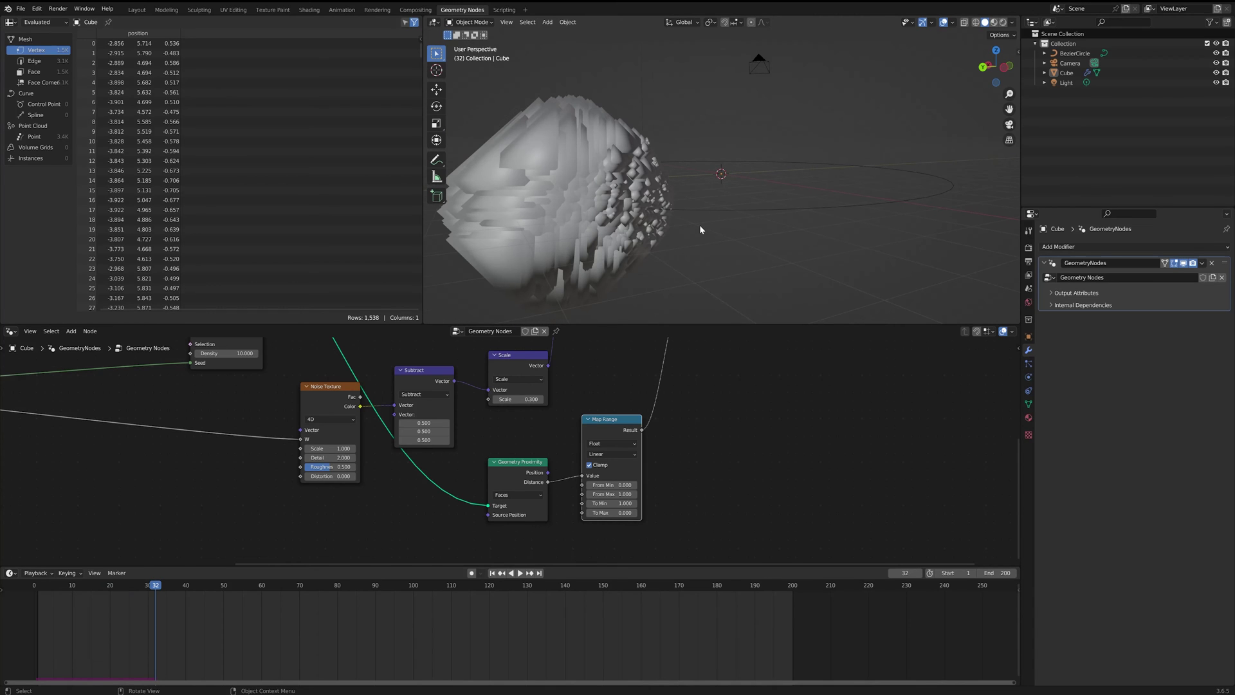
pyautogui.scroll(-2, 700, 225)
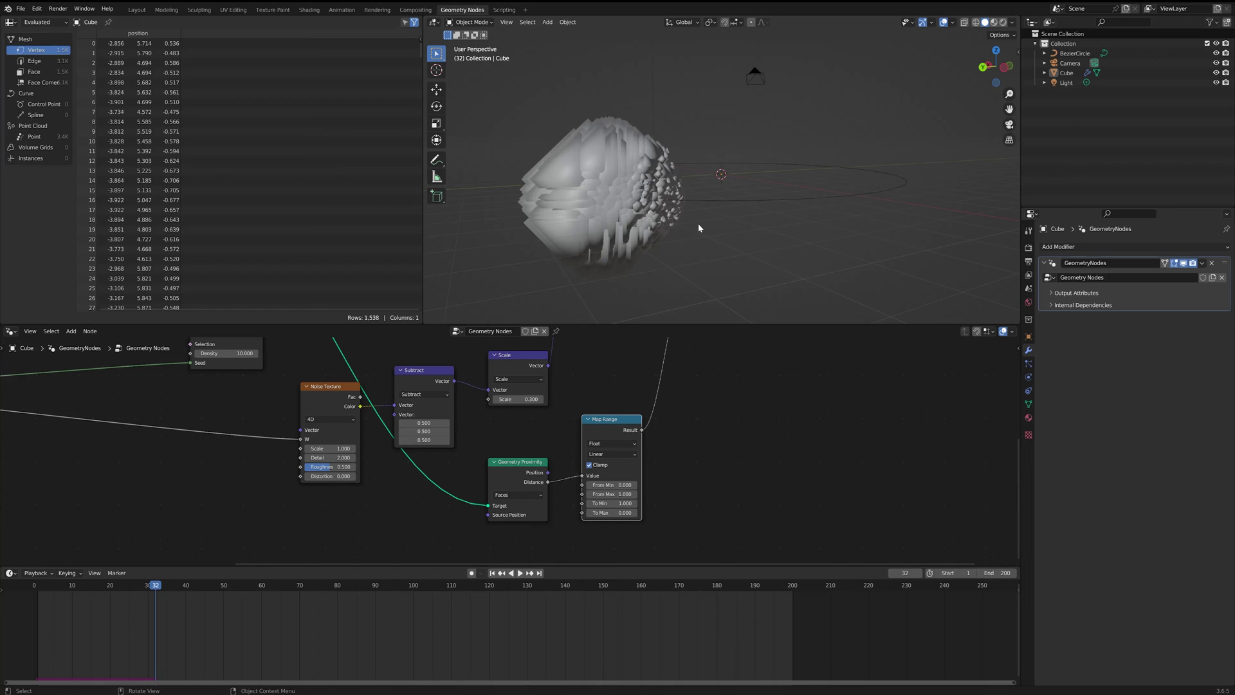
# Step: Set the Map Range To Min to 0.05 and play from the first frame to inspect the shrinking points
pyautogui.hotkey('shift', 'Left')
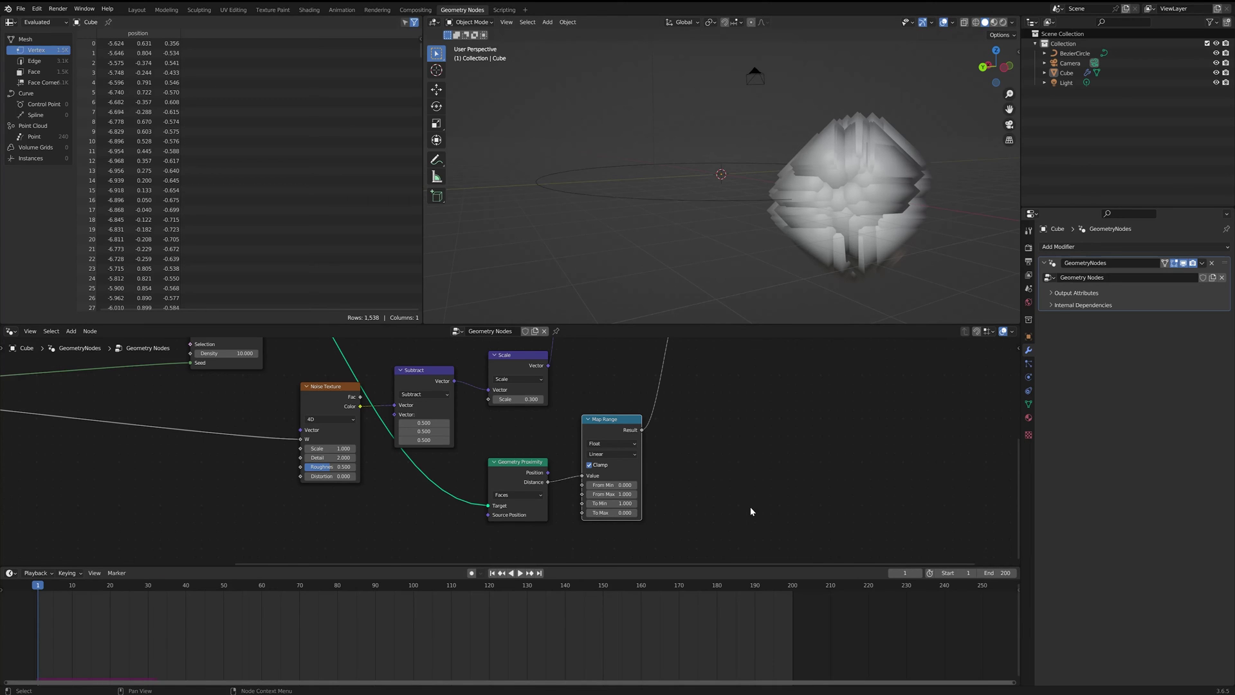
pyautogui.scroll(2, 750, 506)
pyautogui.click(708, 492)
pyautogui.write('0.05')
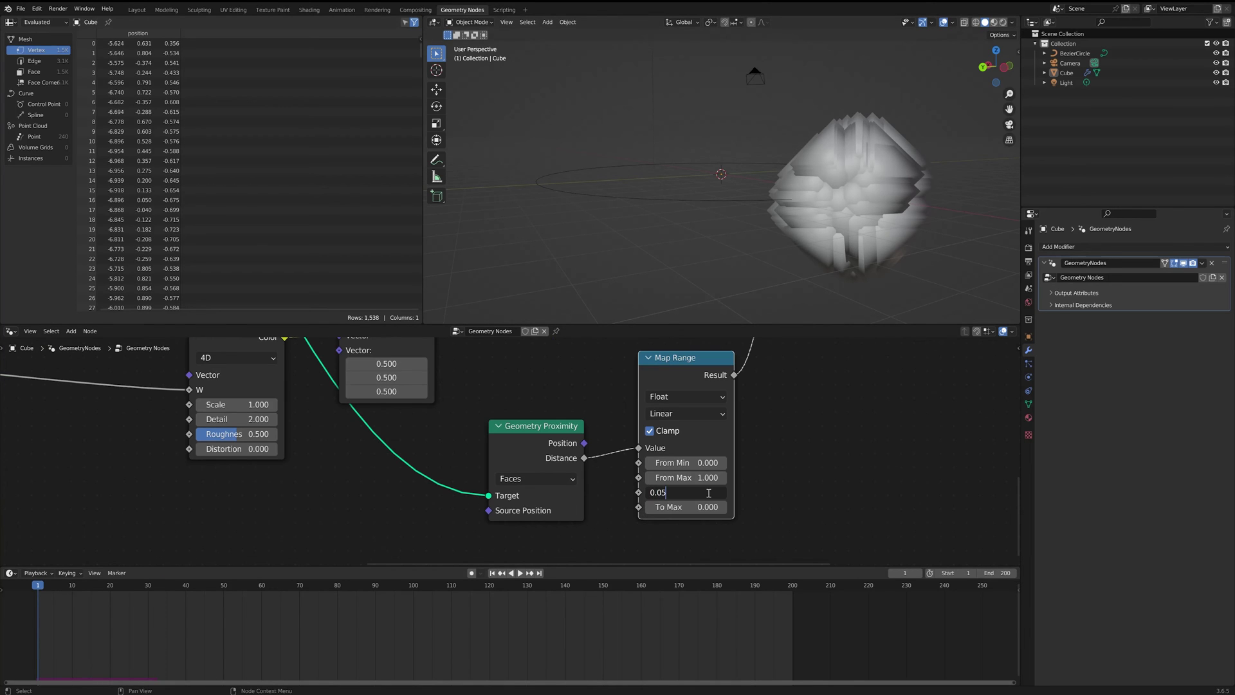
pyautogui.press('Return')
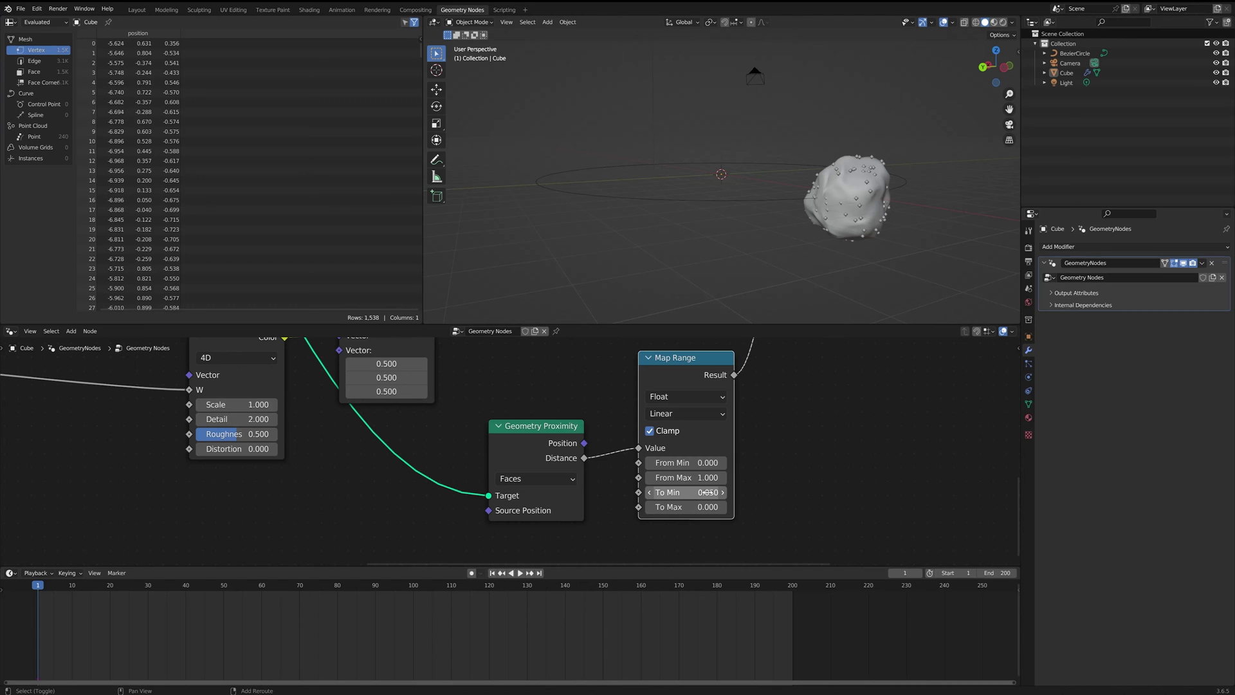
pyautogui.press('space')
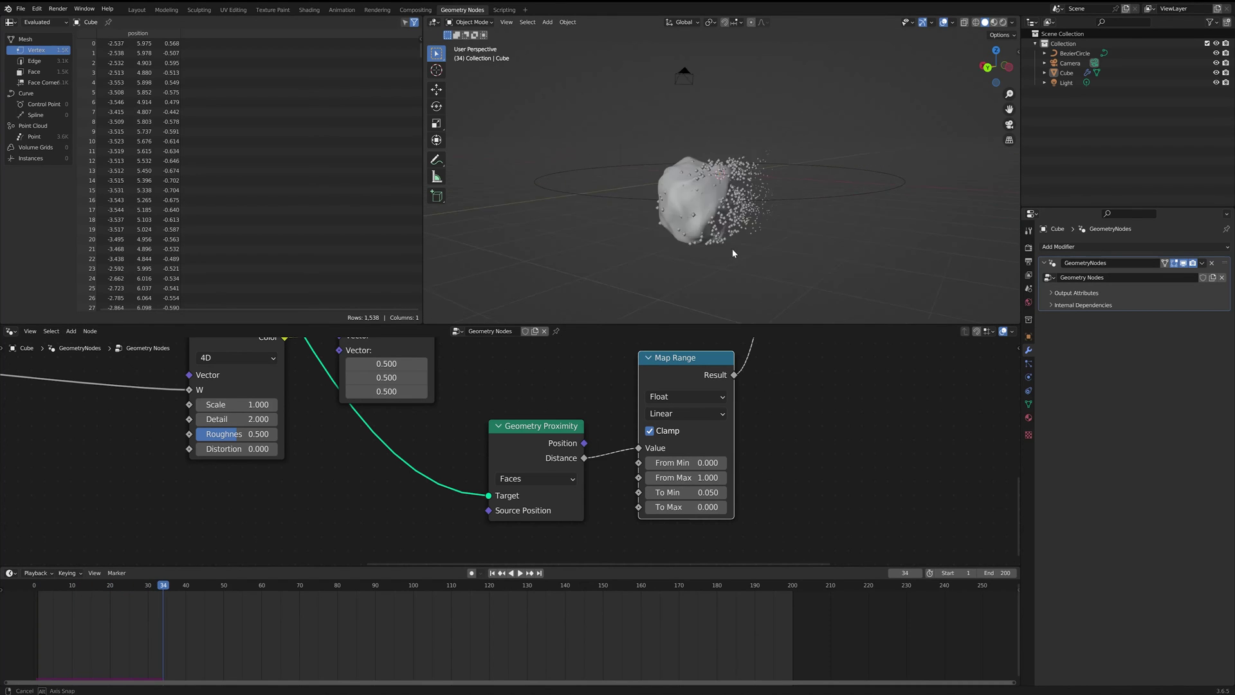
pyautogui.press('space')
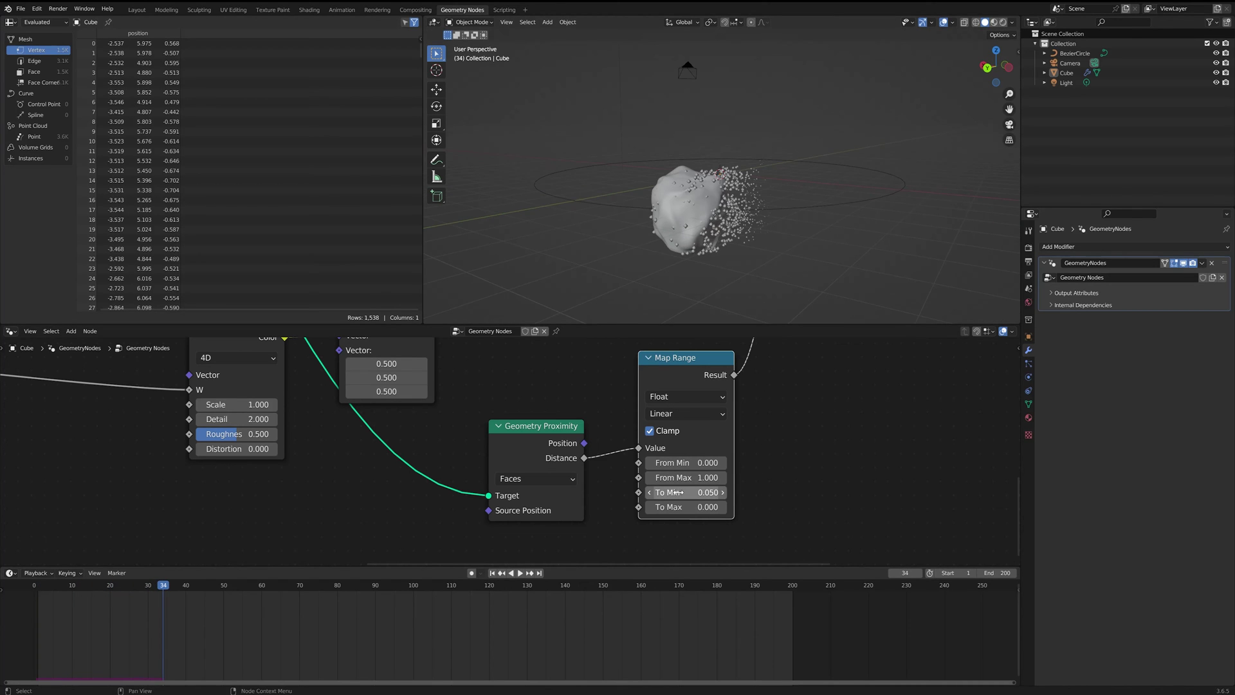
pyautogui.scroll(3, 682, 272)
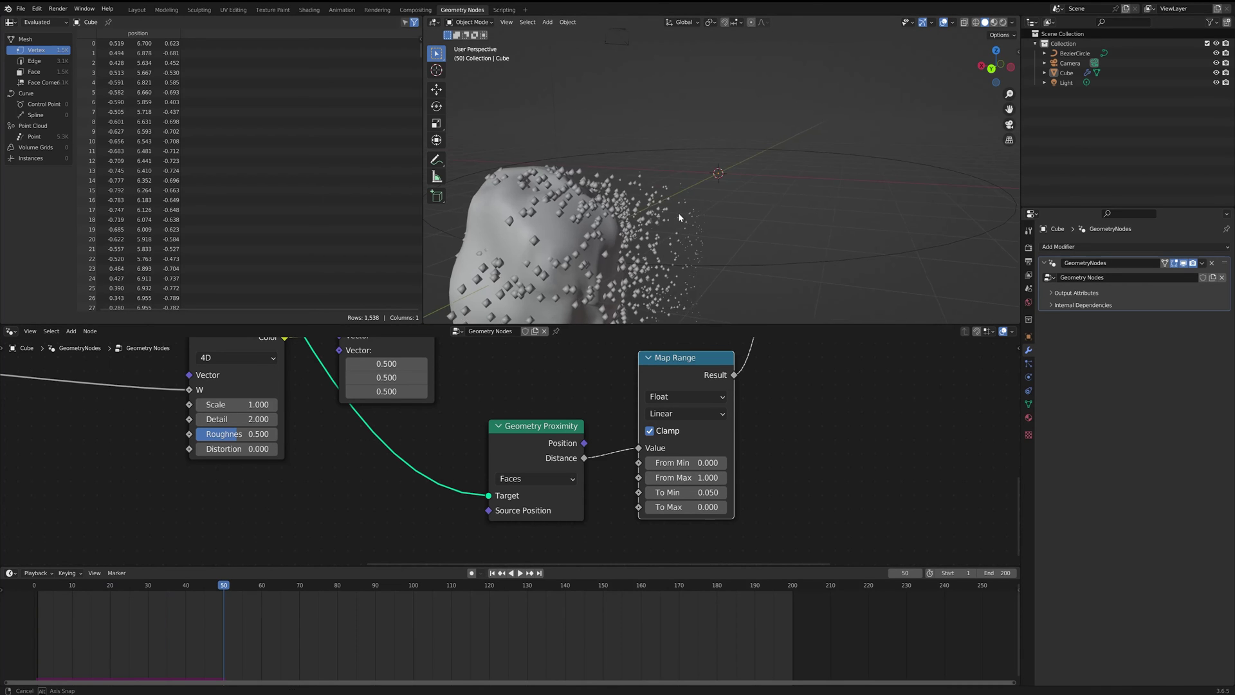
pyautogui.moveTo(680, 212); pyautogui.dragTo(698, 162, button='middle')
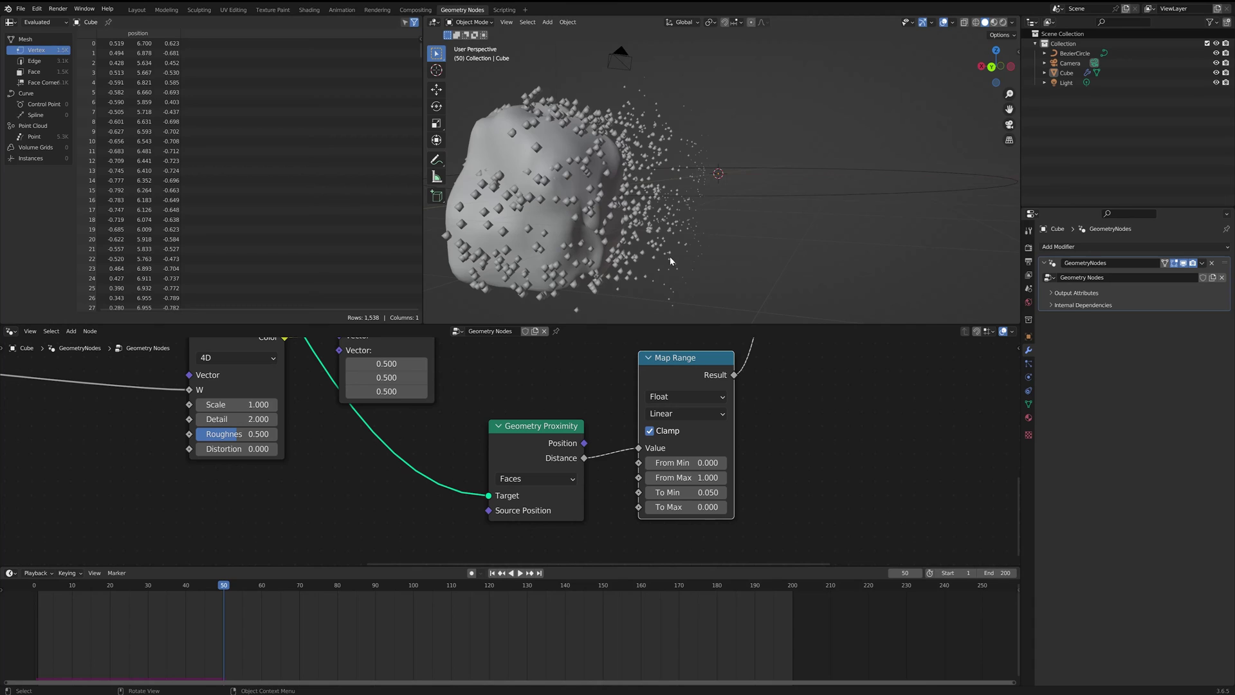
# Step: Set the Map Range From Max to 6 and replay the animation from the first frame to check the point trail
pyautogui.click(678, 477)
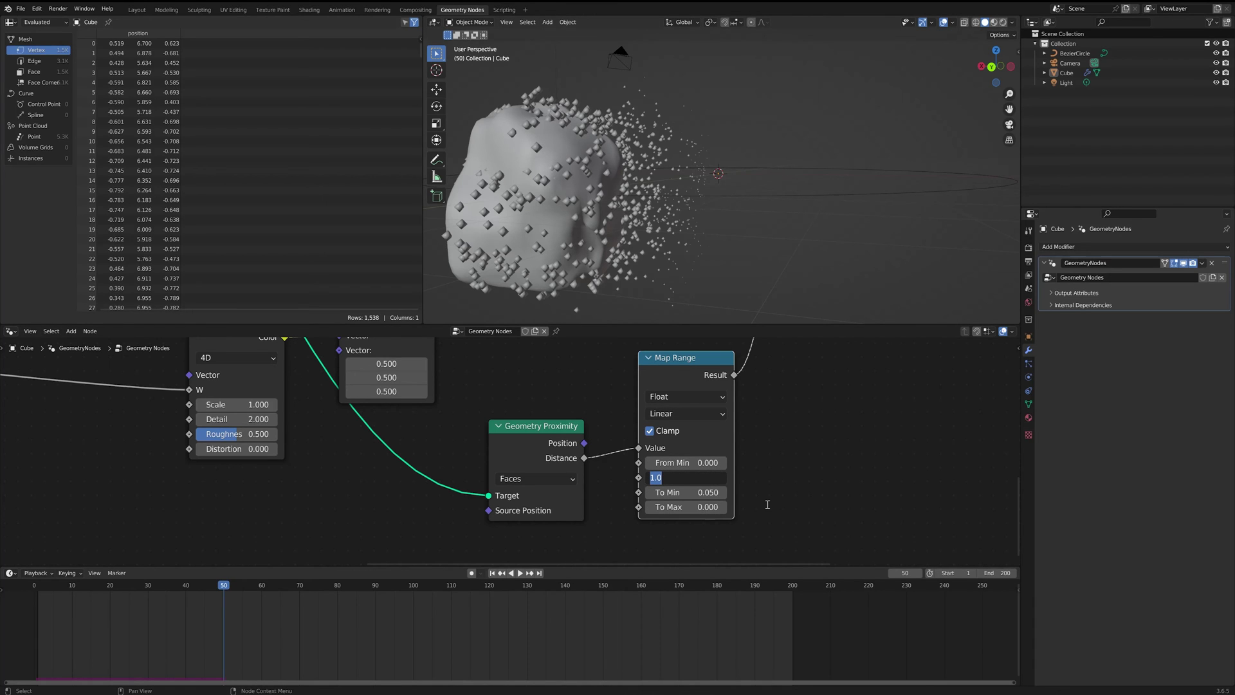
pyautogui.write('6')
pyautogui.press('Return')
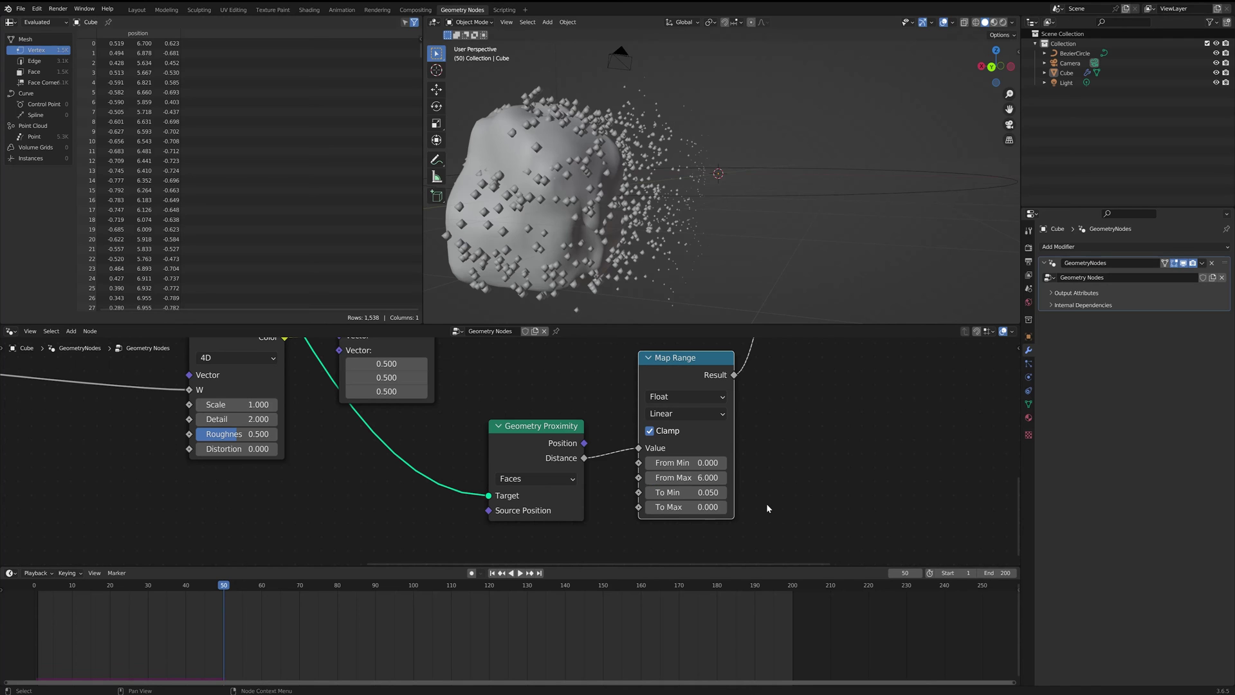
pyautogui.hotkey('shift', 'Left')
pyautogui.press('space')
pyautogui.scroll(-5, 800, 301)
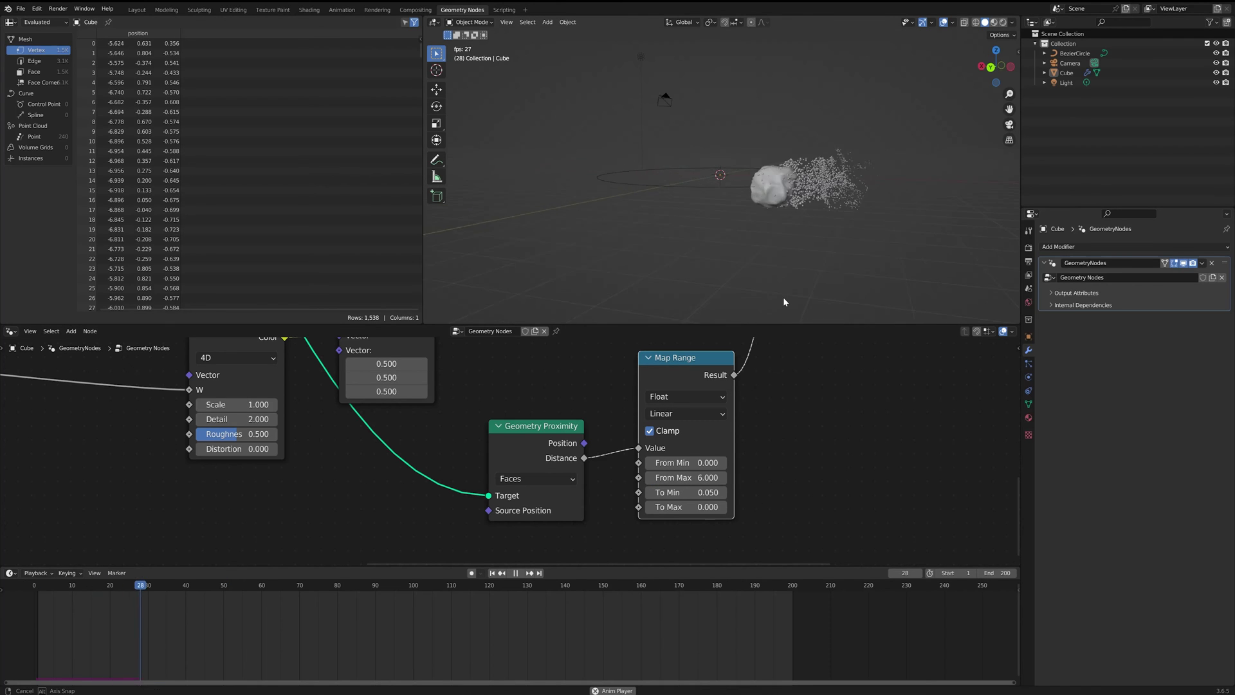
pyautogui.moveTo(782, 297); pyautogui.dragTo(852, 313, button='middle')
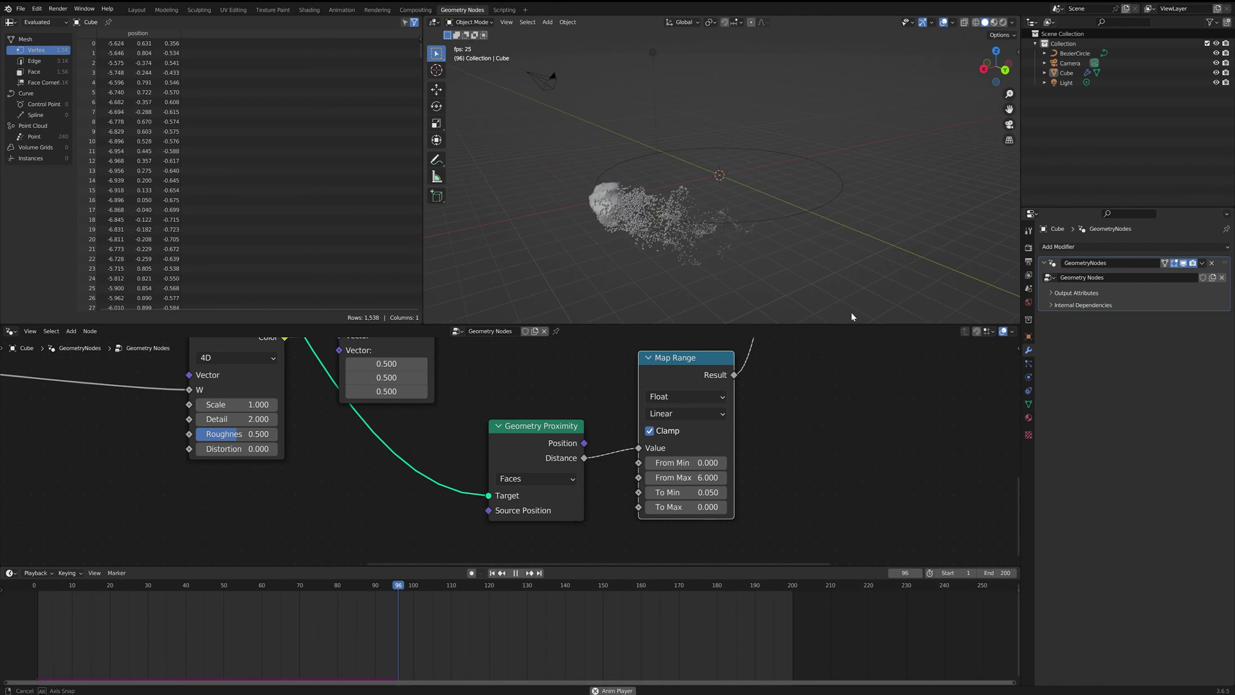
# Step: Add a Random Value node feeding the From Max input of the Map Range node
pyautogui.moveTo(655, 409); pyautogui.dragTo(572, 505)
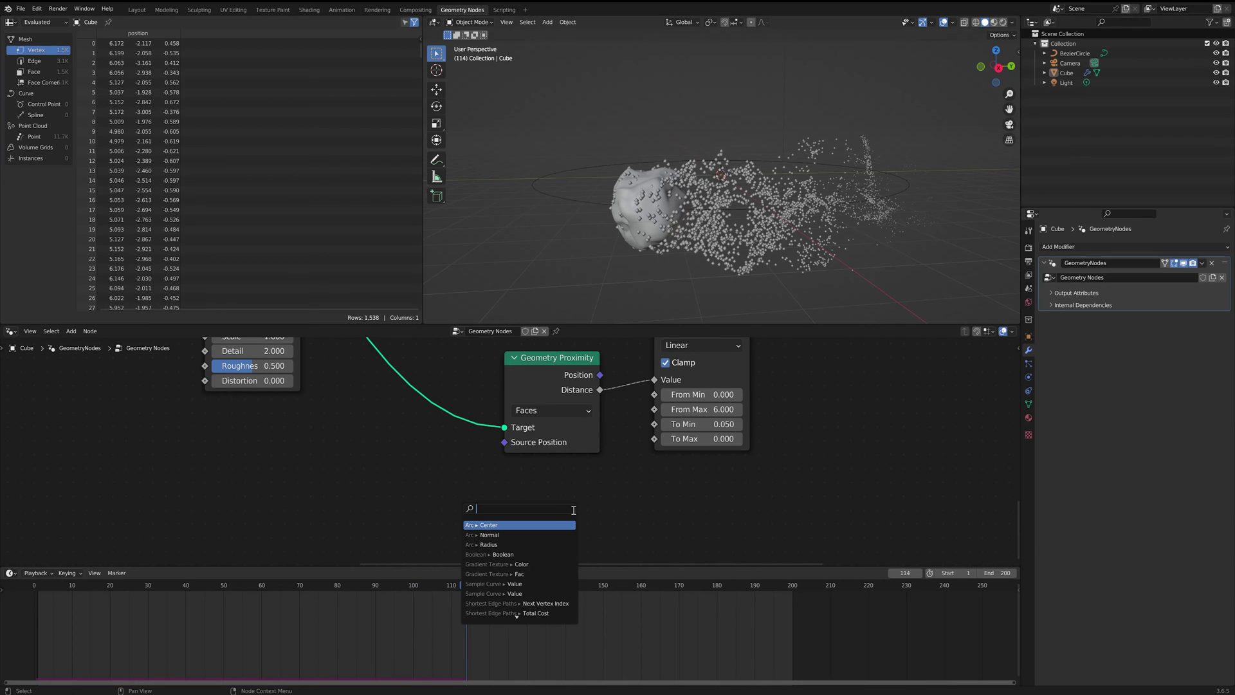
pyautogui.write('random')
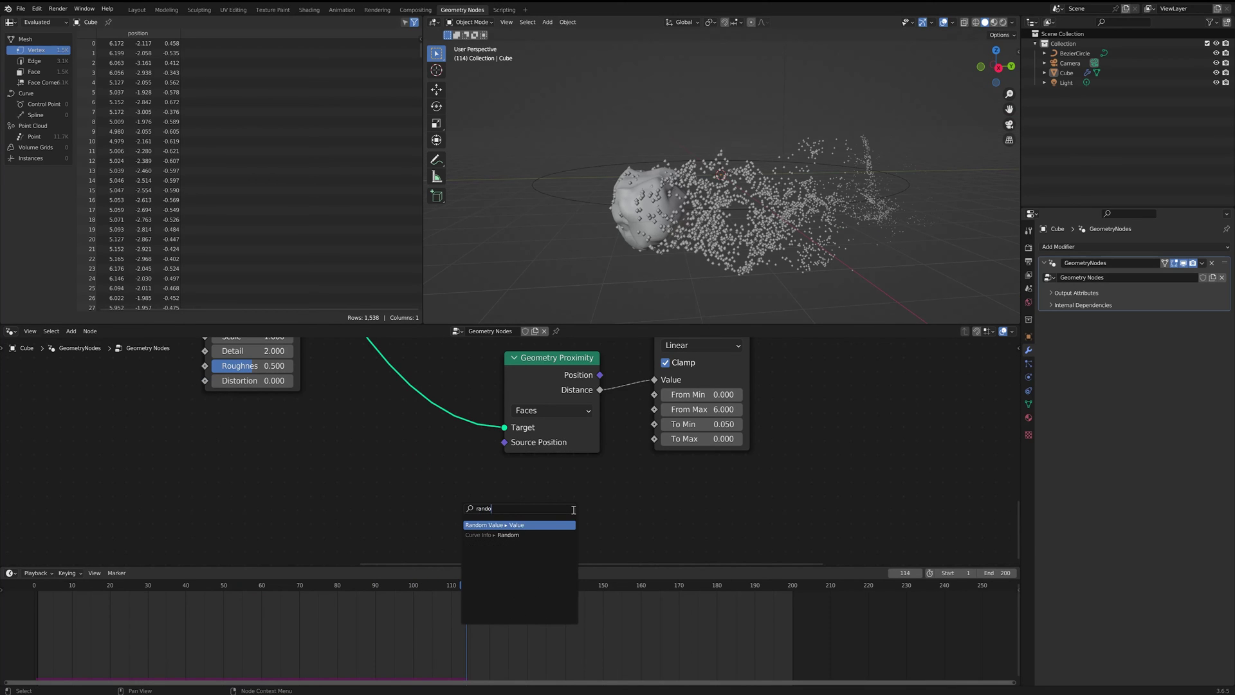
pyautogui.press('Return')
pyautogui.click(589, 500)
# Step: Adjust the Random Value node's Min and Max, and link the Scene Time Frame output to its Seed
pyautogui.moveTo(546, 541); pyautogui.dragTo(599, 463, button='middle')
pyautogui.click(600, 463)
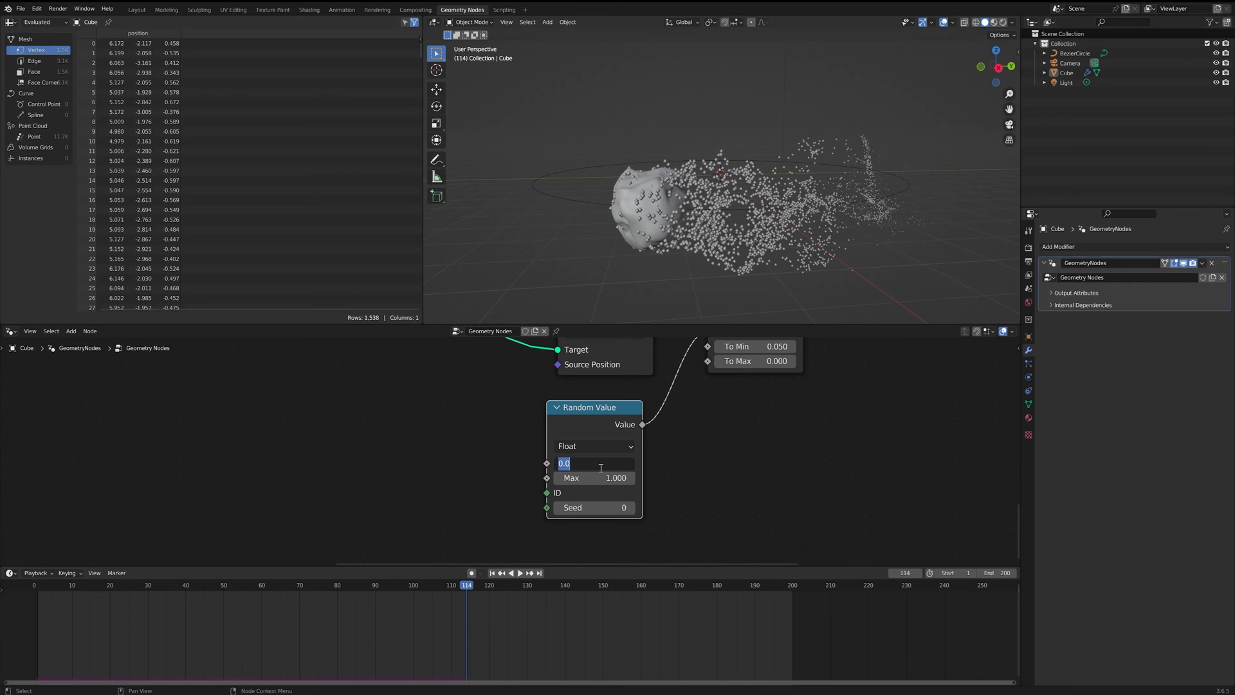
pyautogui.write('7')
pyautogui.write('6')
pyautogui.press('Return')
pyautogui.scroll(-5, 590, 481)
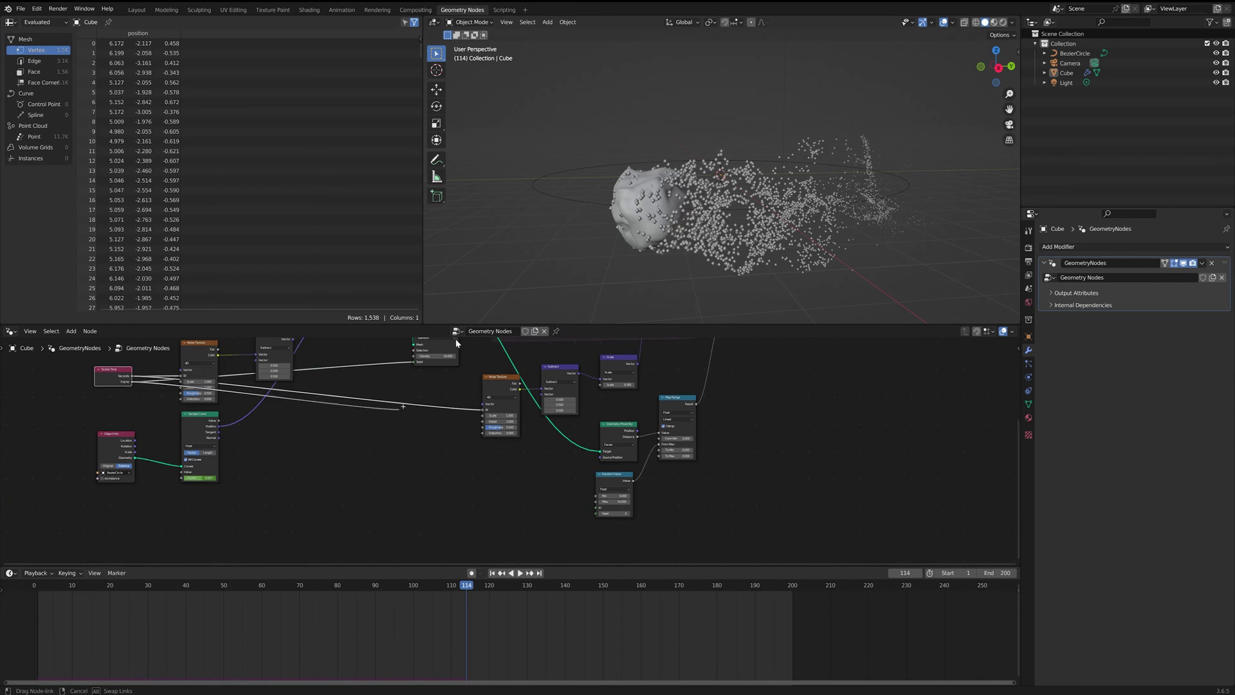
pyautogui.moveTo(132, 382); pyautogui.dragTo(597, 516)
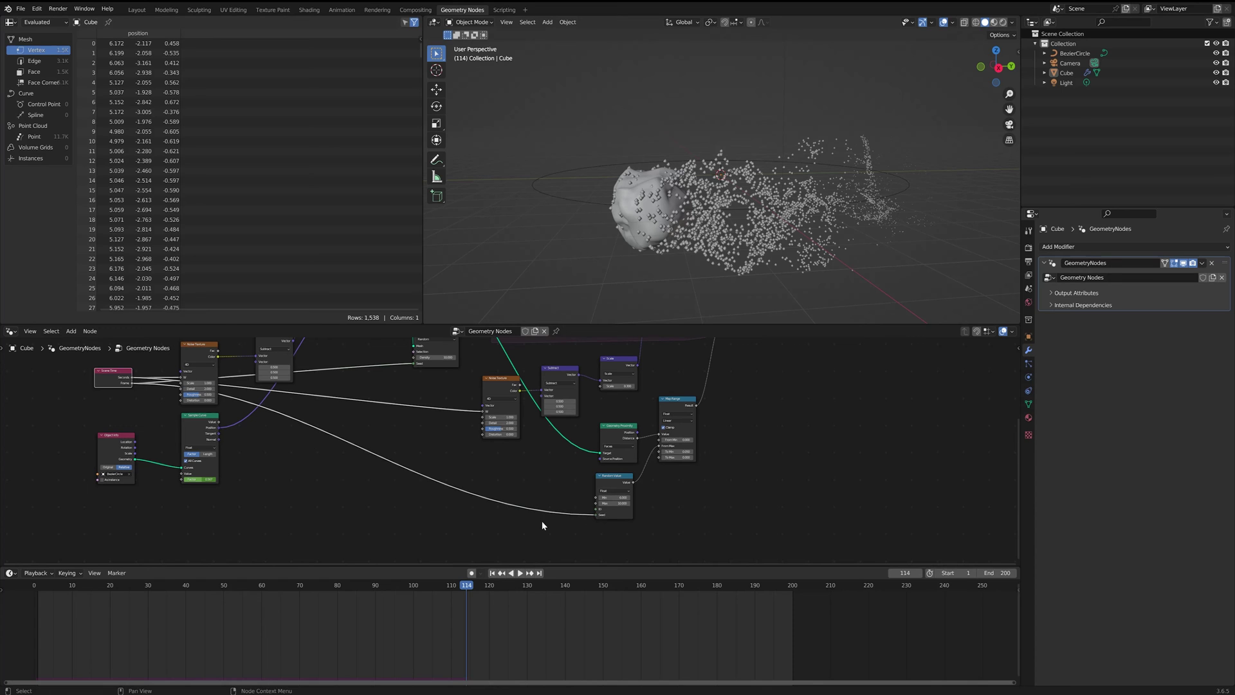
# Step: Play the animation from the first frame and examine the randomized point trail from several angles
pyautogui.hotkey('shift', 'Left')
pyautogui.press('space')
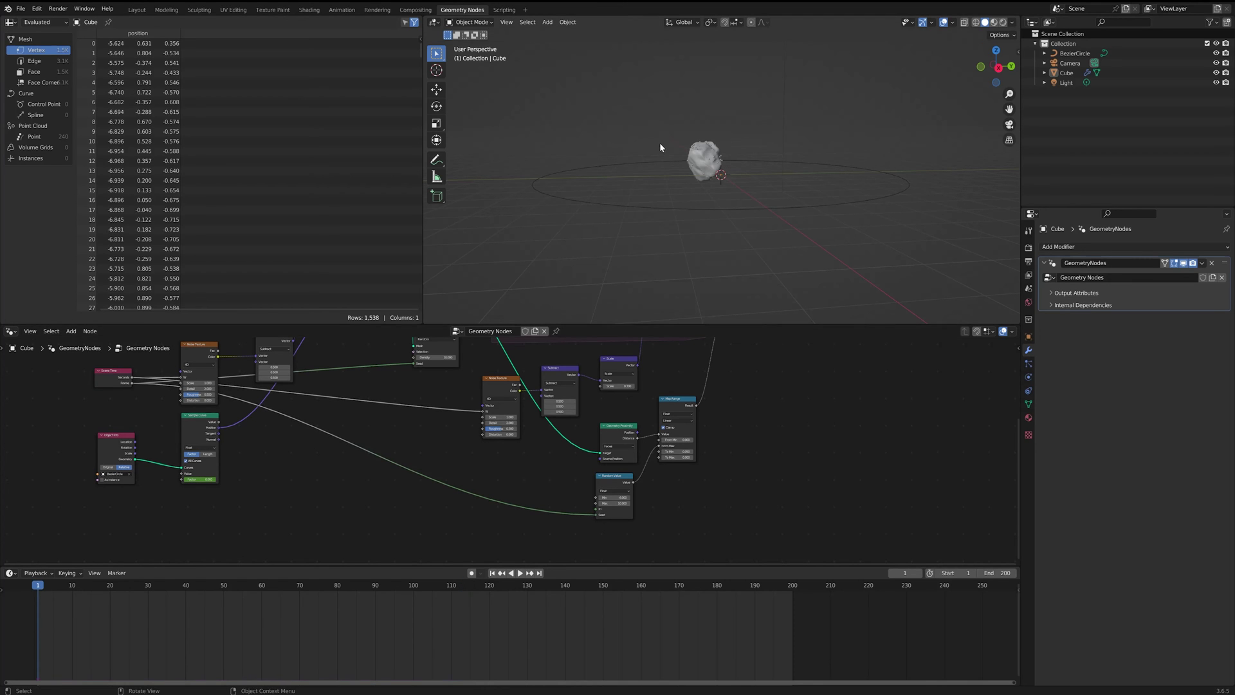
pyautogui.moveTo(659, 142); pyautogui.dragTo(631, 157, button='middle')
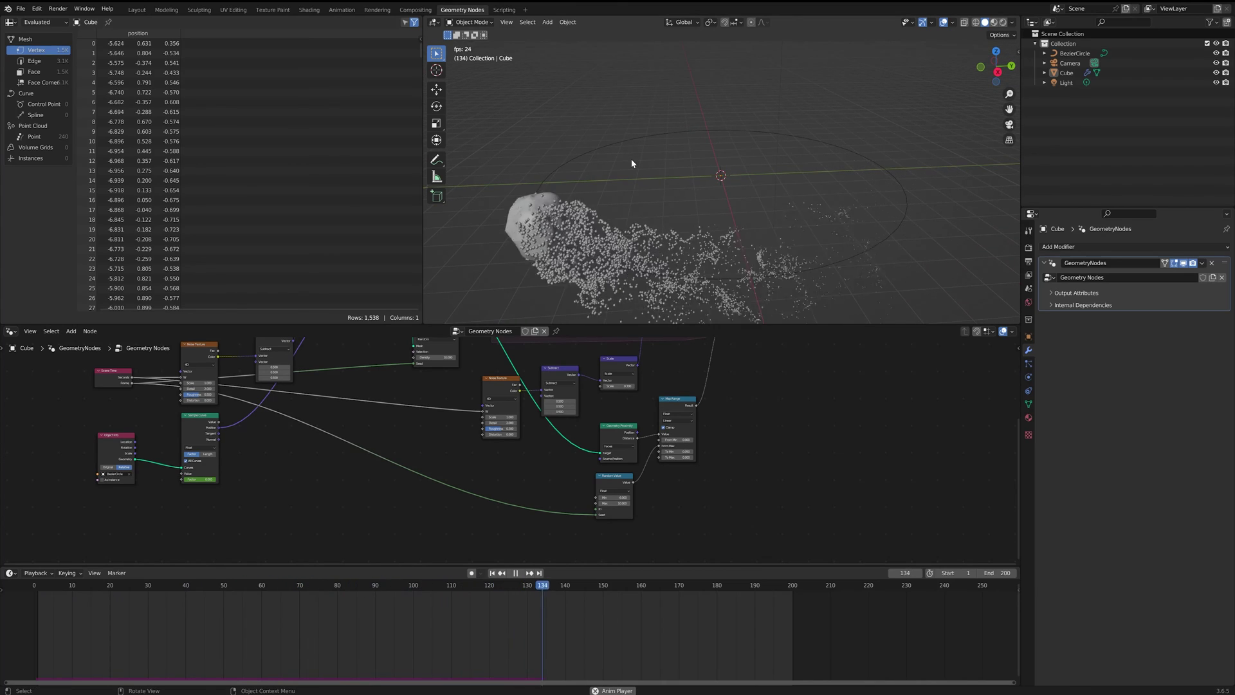
pyautogui.press('Escape')
pyautogui.moveTo(632, 163); pyautogui.dragTo(668, 225, button='middle')
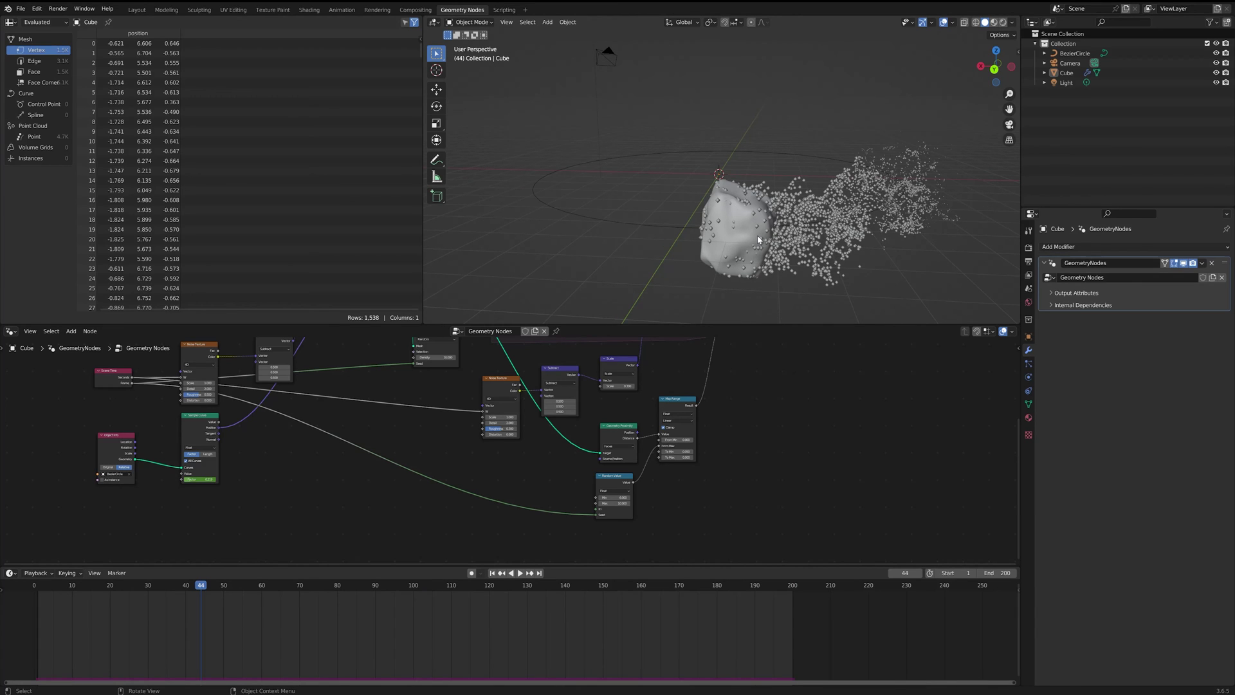
pyautogui.scroll(-1, 751, 239)
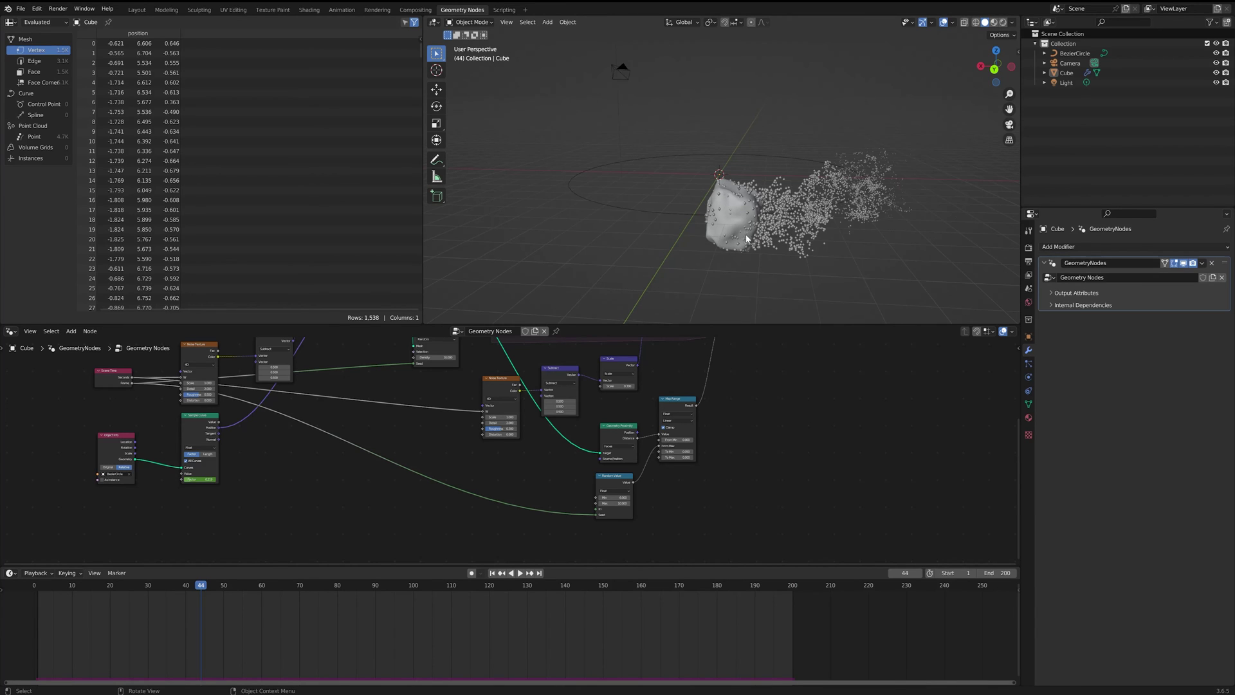
# Step: Select the emitting object, resume playback, and inspect the small points left scattered behind it
pyautogui.click(809, 228)
pyautogui.moveTo(816, 289); pyautogui.dragTo(746, 274, button='middle')
pyautogui.press('space')
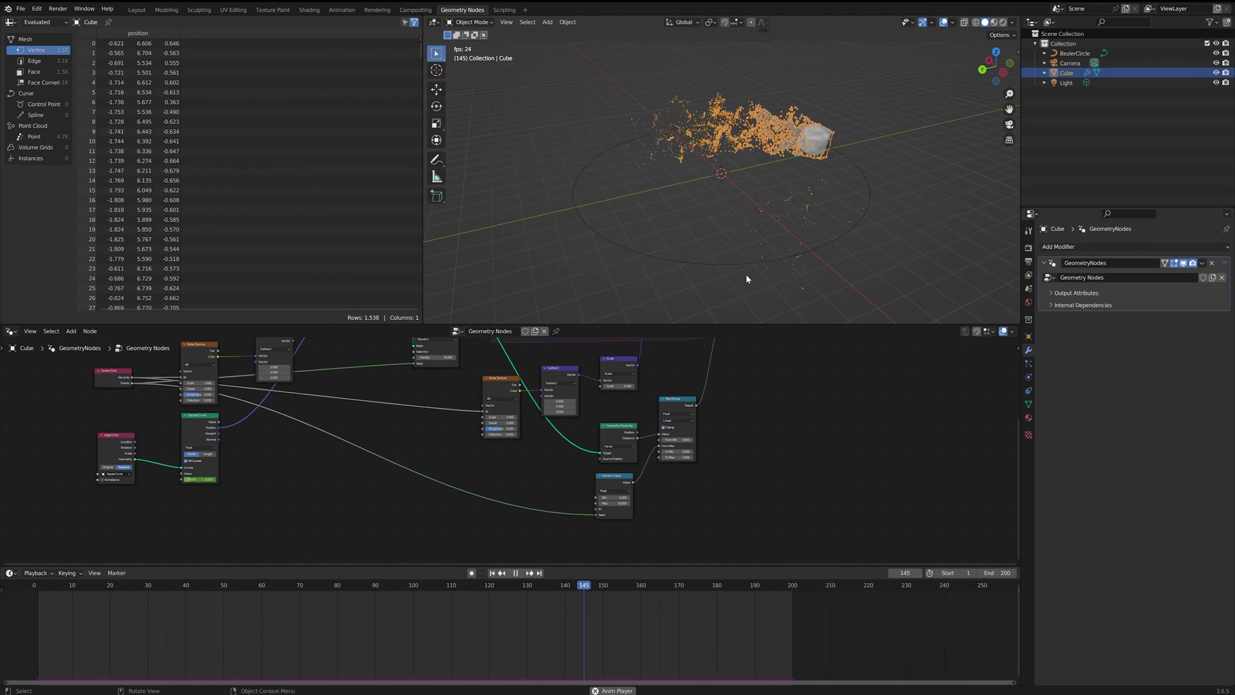
pyautogui.press('space')
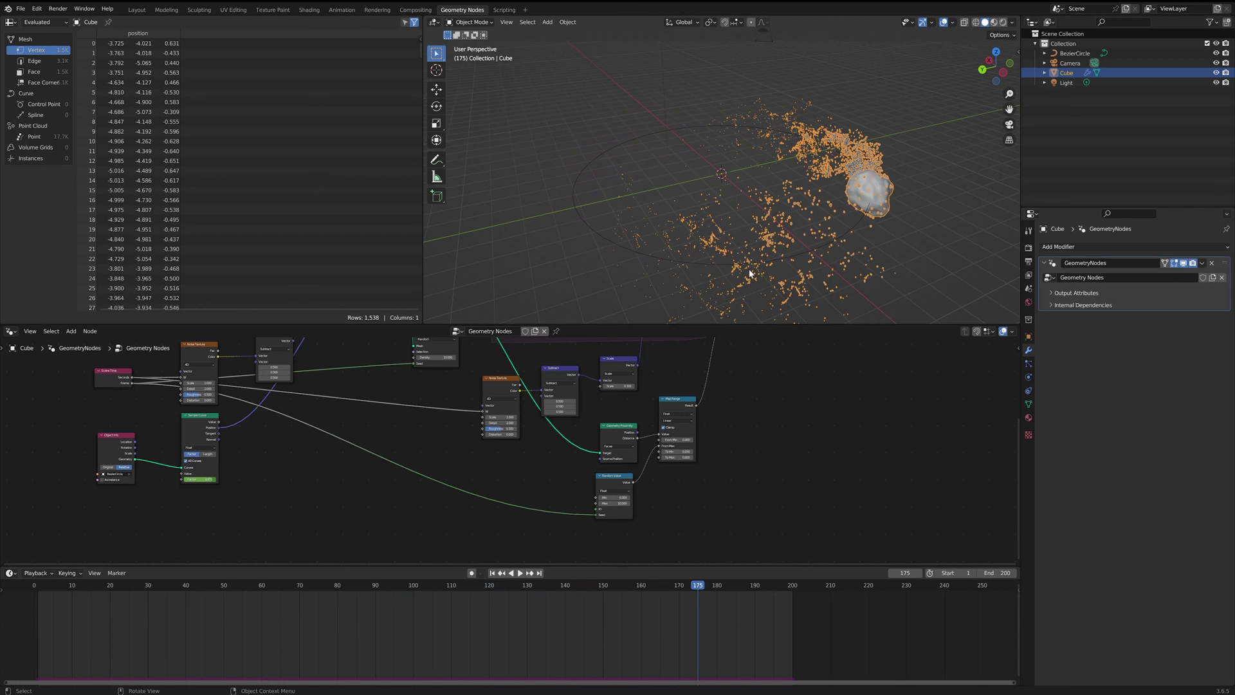
pyautogui.moveTo(746, 274); pyautogui.dragTo(813, 202, button='middle')
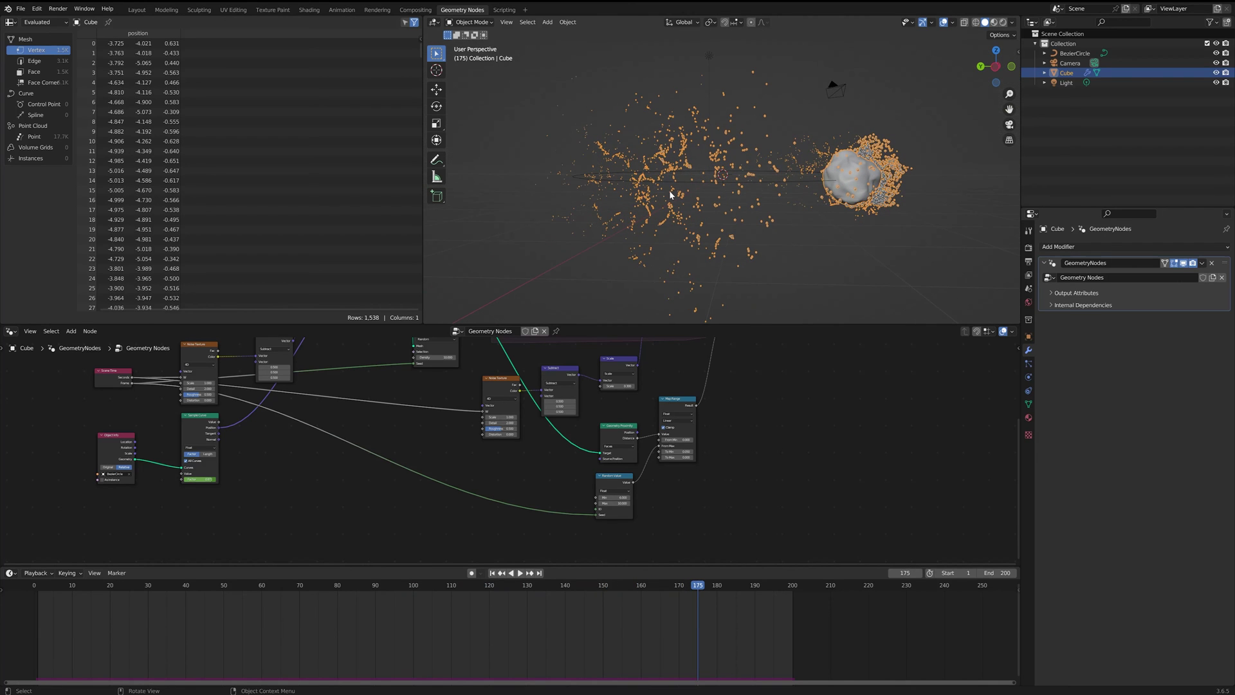
pyautogui.moveTo(671, 195); pyautogui.dragTo(681, 206, button='middle')
pyautogui.moveTo(868, 235); pyautogui.dragTo(810, 245, button='middle')
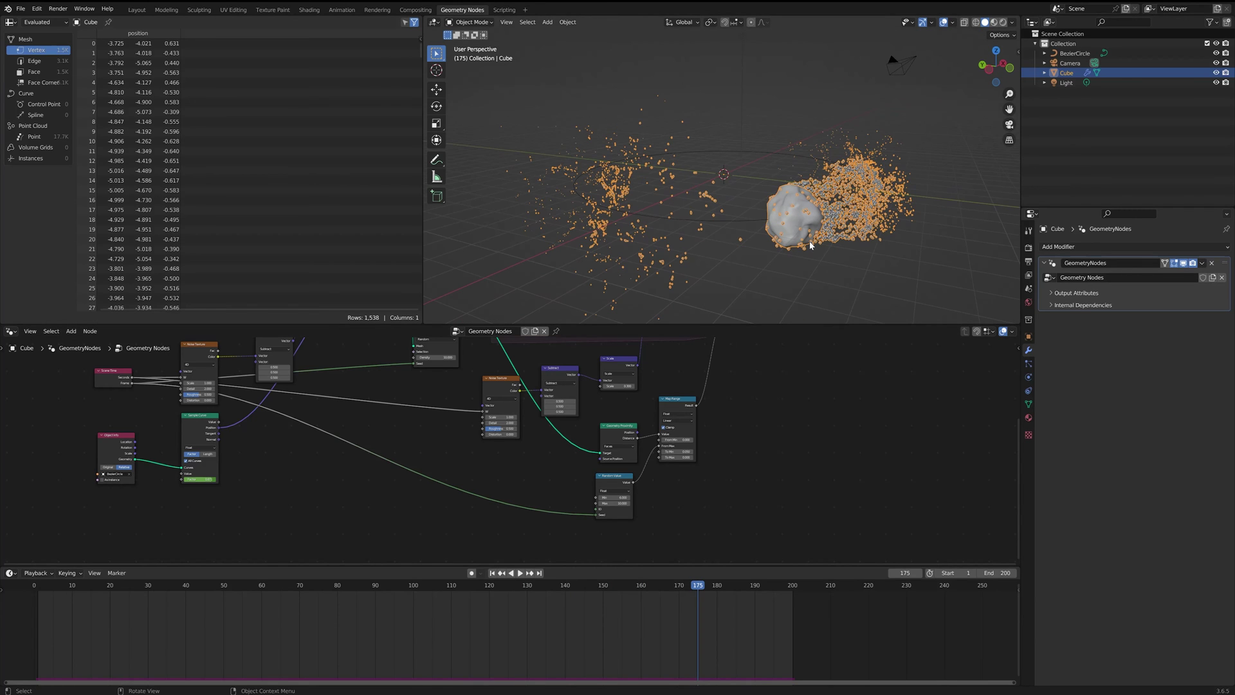
# Step: Move the Simulation Output, Join Geometry and Group Output nodes away from Set Point Radius to make room
pyautogui.moveTo(823, 341); pyautogui.dragTo(714, 431, button='middle')
pyautogui.scroll(-3, 836, 456)
pyautogui.moveTo(804, 439); pyautogui.dragTo(811, 455, button='middle')
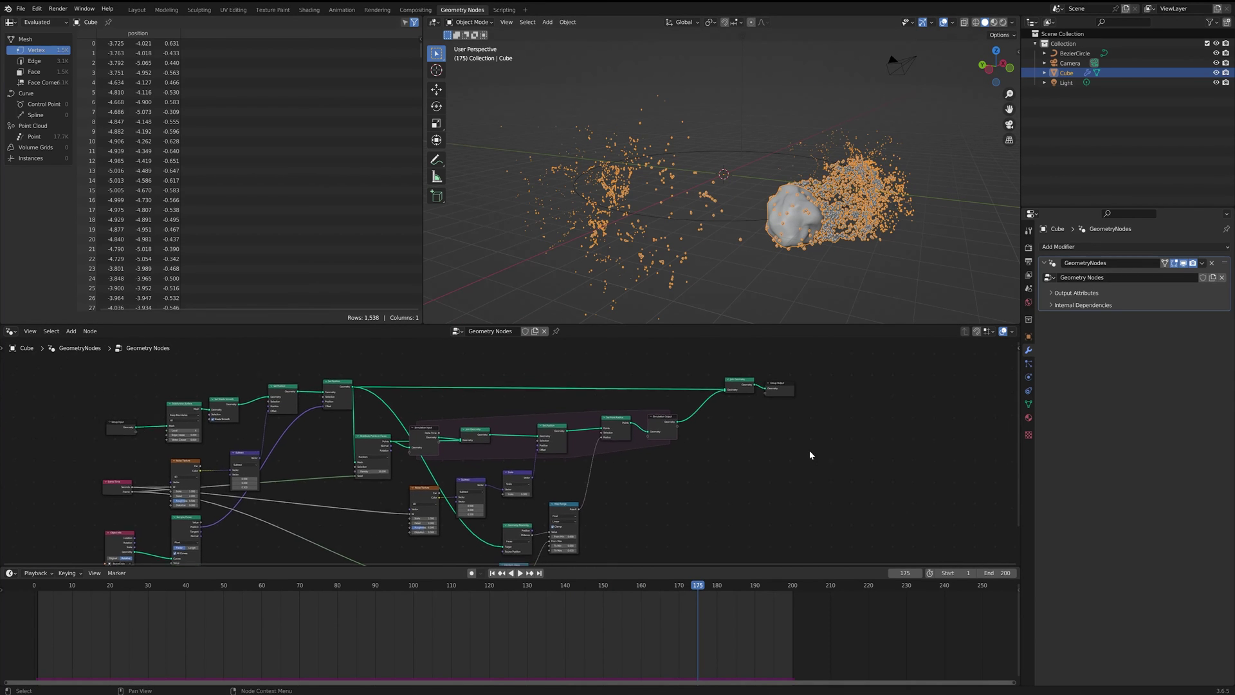
pyautogui.scroll(1, 772, 434)
pyautogui.moveTo(666, 359); pyautogui.dragTo(817, 421)
pyautogui.press('g')
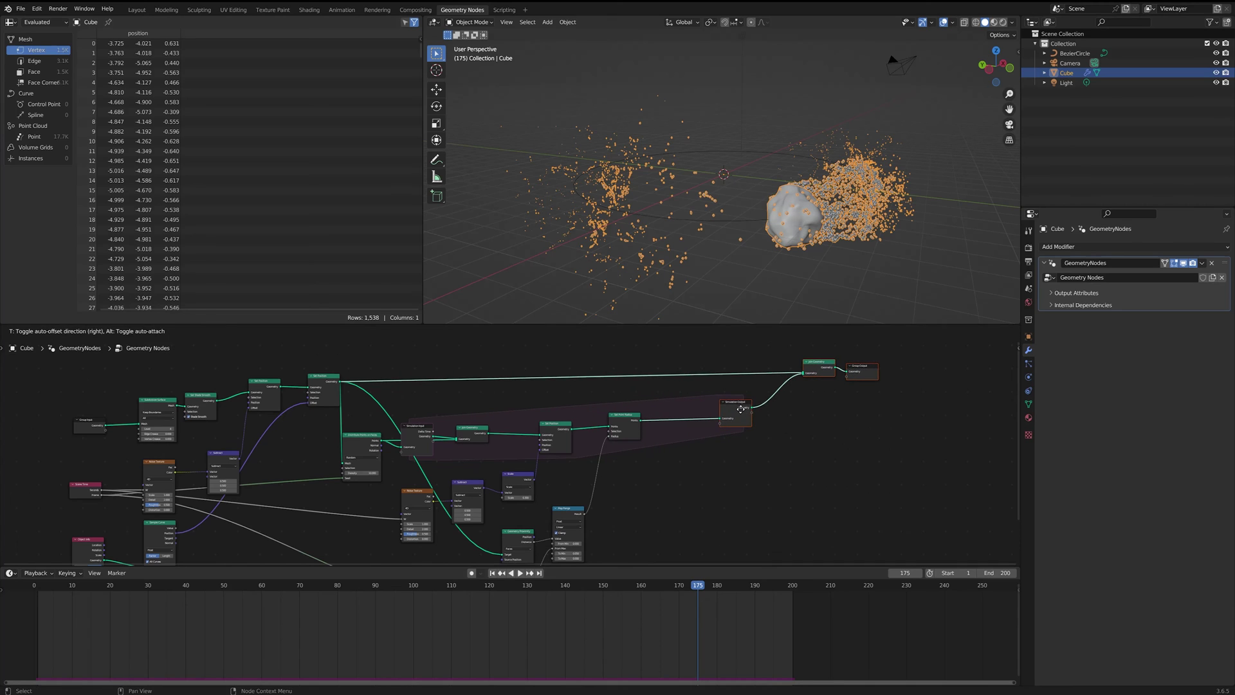
pyautogui.click(725, 479)
# Step: Insert a Delete Geometry node between Set Point Radius and Simulation Output, and return to the first frame
pyautogui.moveTo(657, 502); pyautogui.dragTo(682, 476, button='middle')
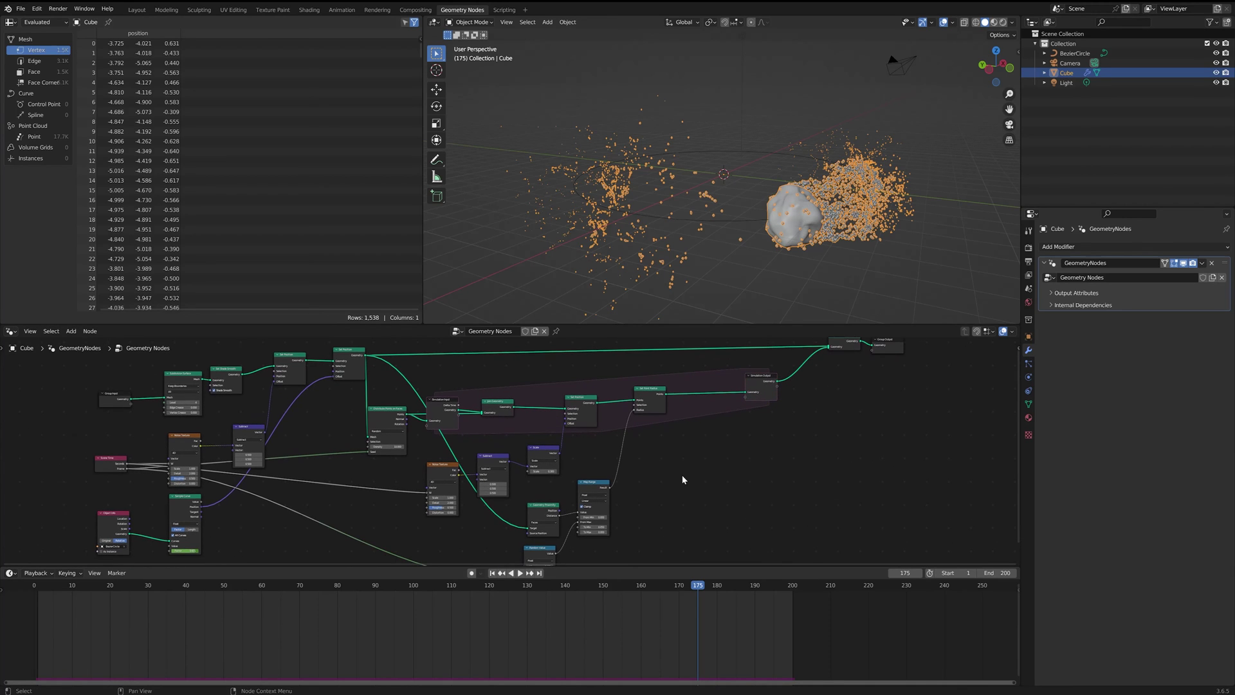
pyautogui.hotkey('shift', 'a')
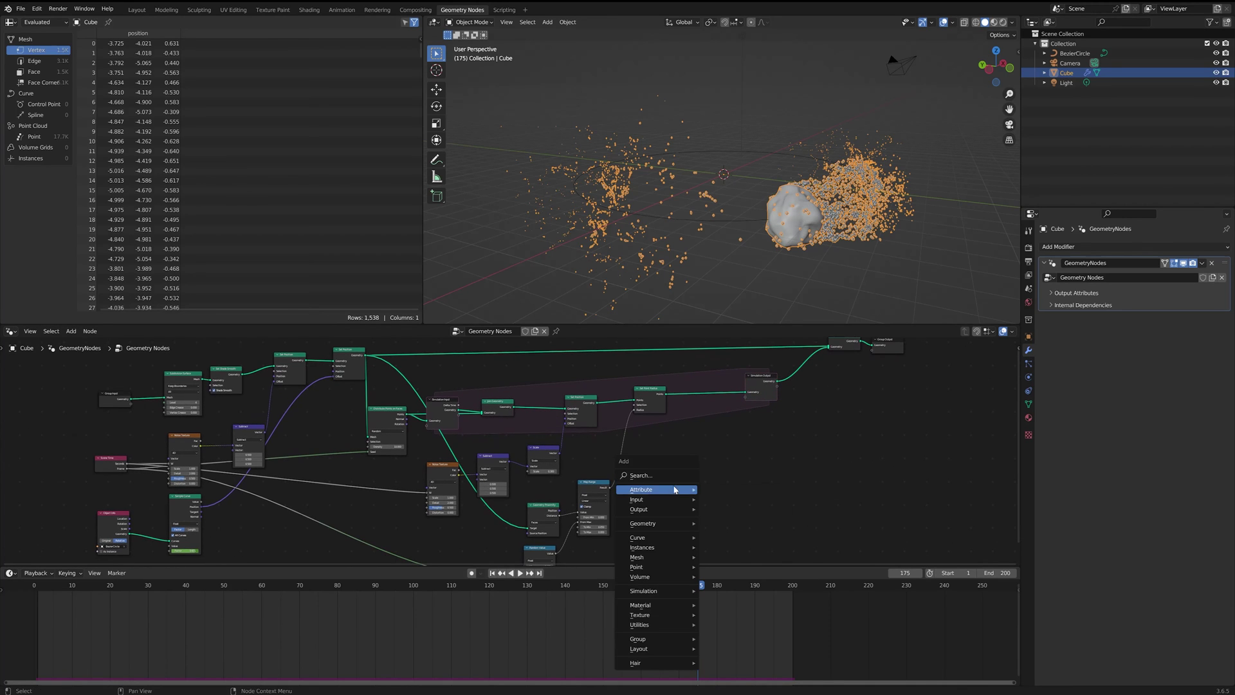
pyautogui.click(673, 478)
pyautogui.write('delete')
pyautogui.press('Return')
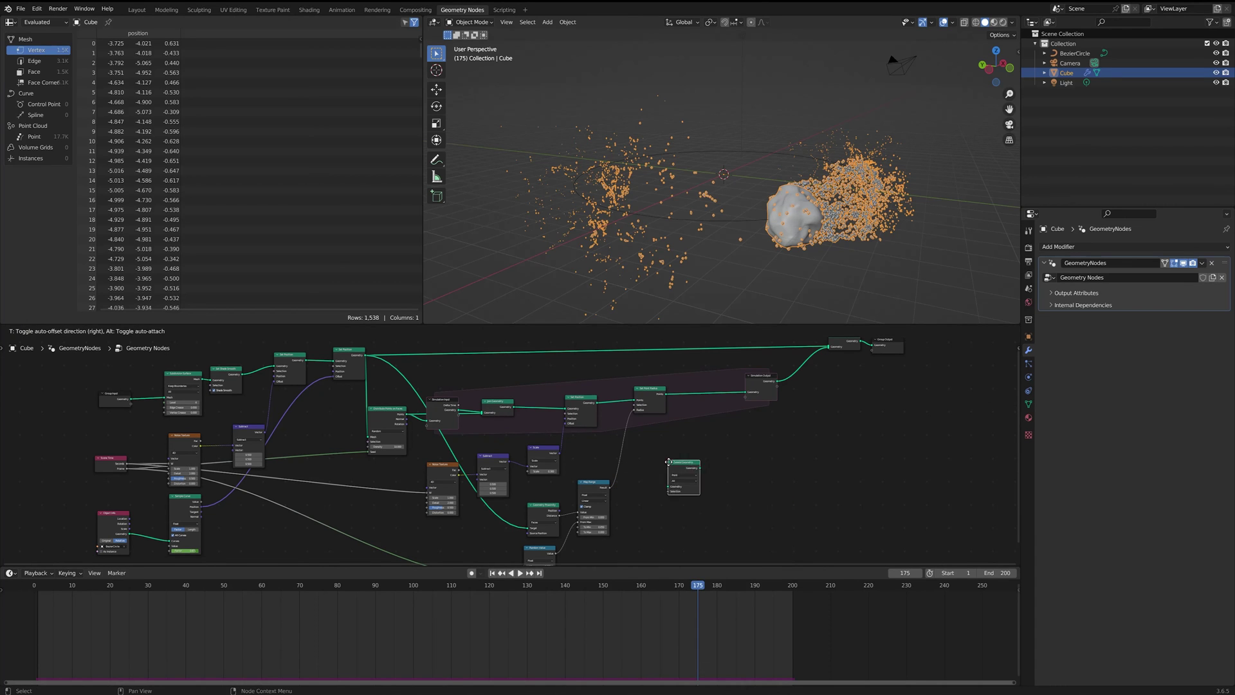
pyautogui.click(697, 375)
pyautogui.hotkey('shift', 'Left')
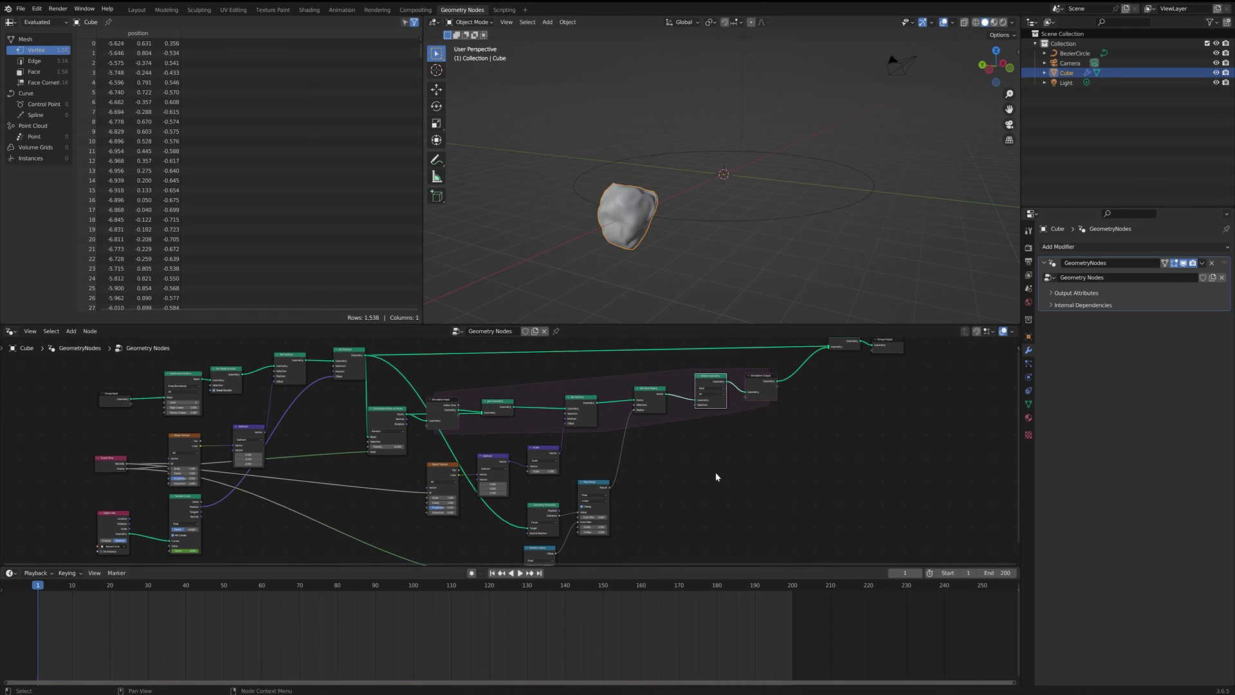
pyautogui.moveTo(647, 275); pyautogui.dragTo(731, 274, button='middle')
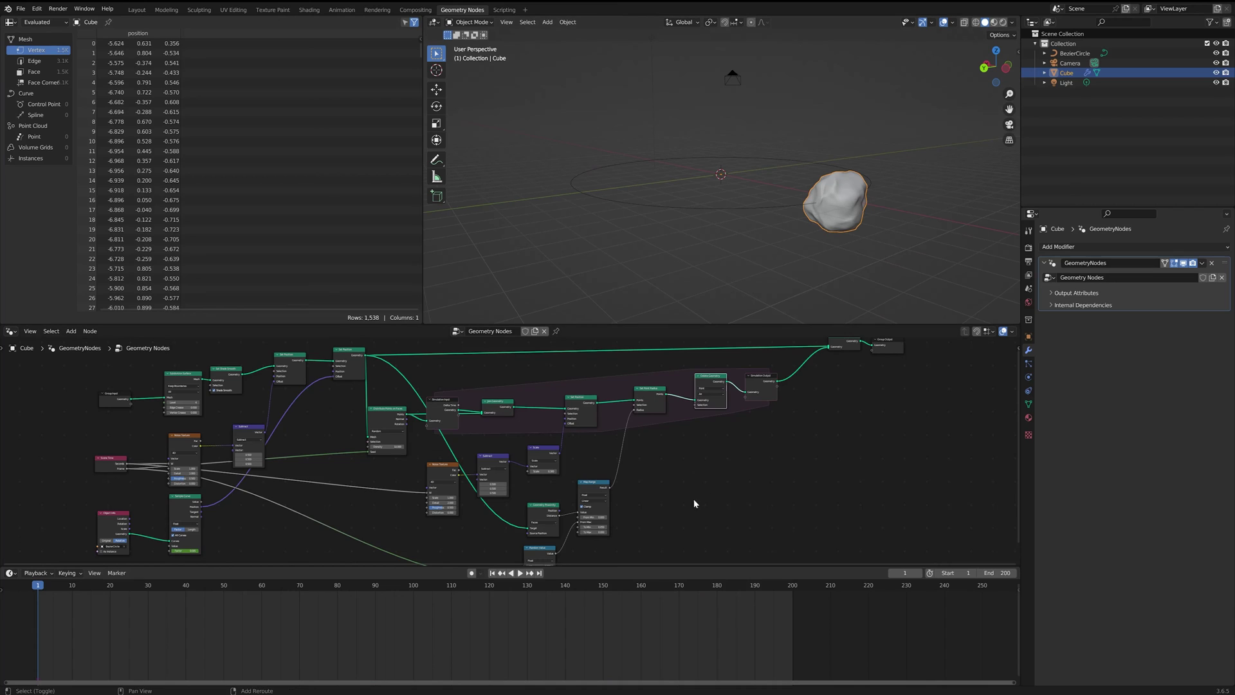
# Step: Add a Less Than Compare node fed by the Map Range Result
pyautogui.scroll(2, 653, 488)
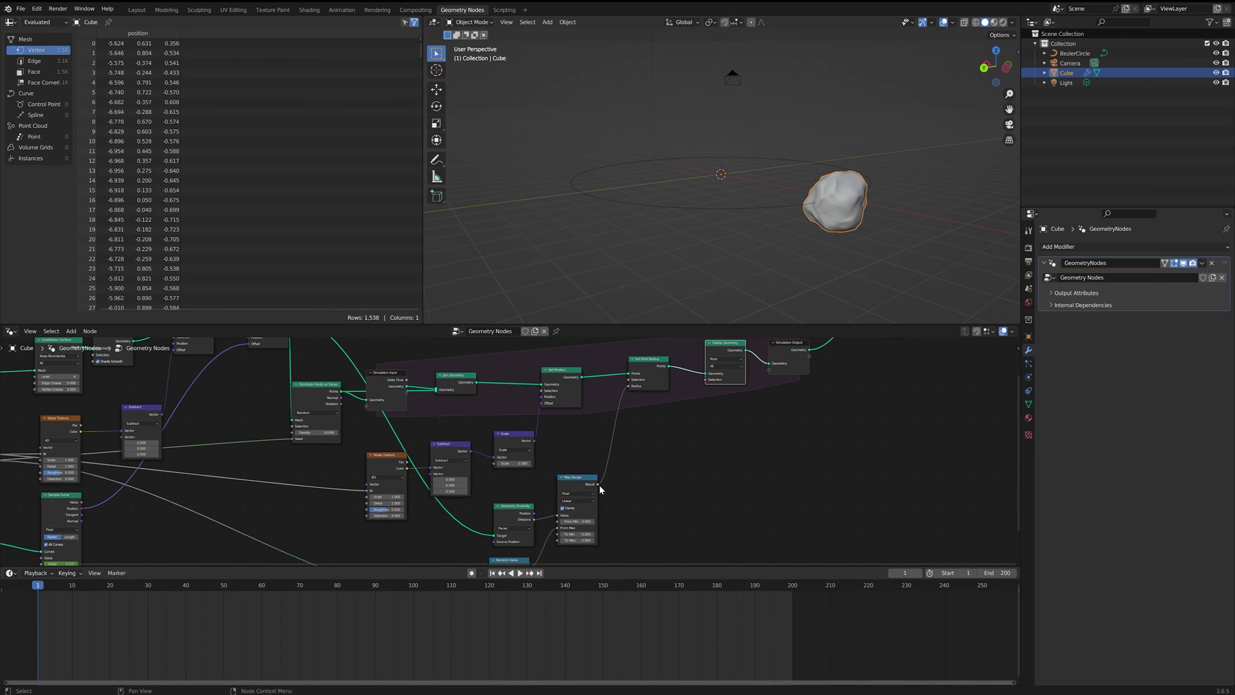
pyautogui.moveTo(597, 485); pyautogui.dragTo(641, 488)
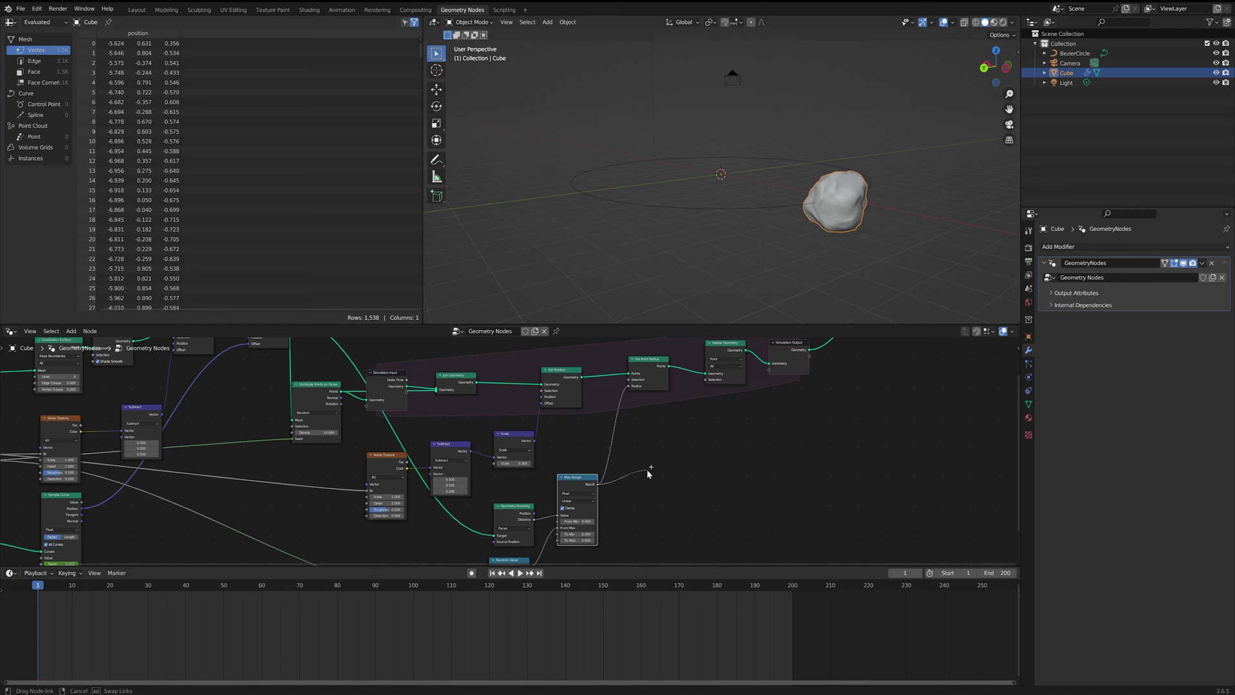
pyautogui.moveTo(648, 470); pyautogui.dragTo(647, 469)
pyautogui.write('less')
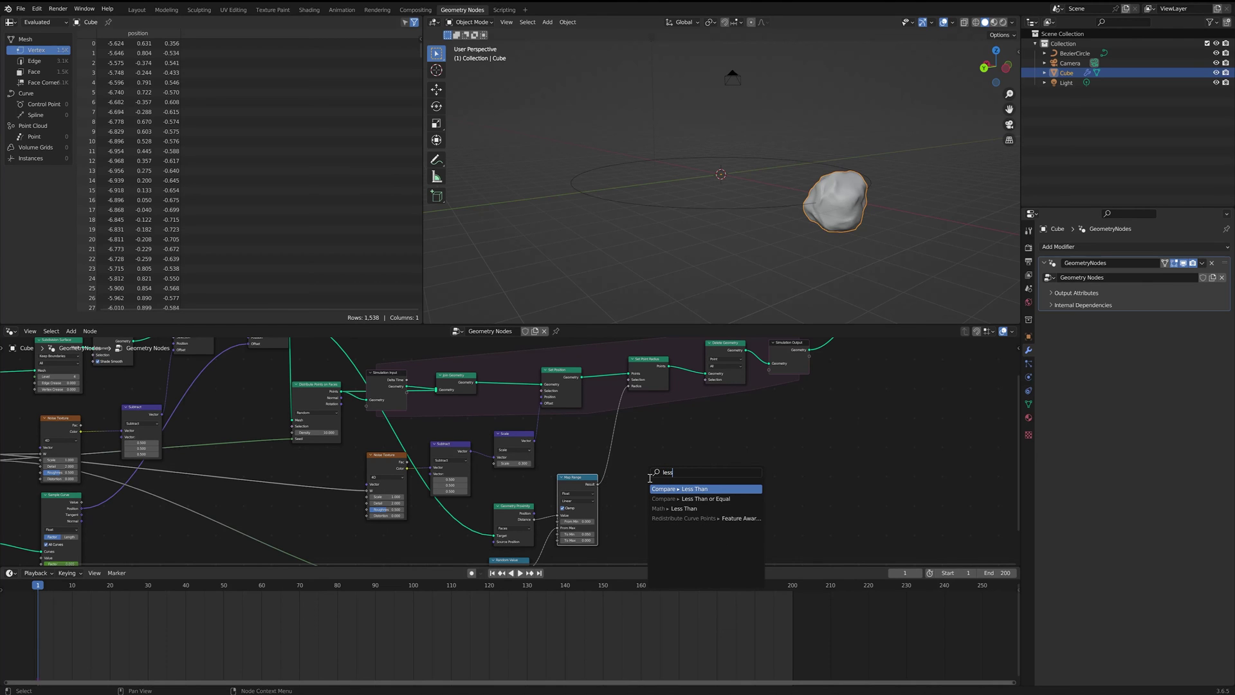
pyautogui.press('Return')
pyautogui.click(648, 477)
# Step: Set the Less Than threshold B to 0.01 and link its Result to the Delete Geometry Selection
pyautogui.scroll(2, 656, 482)
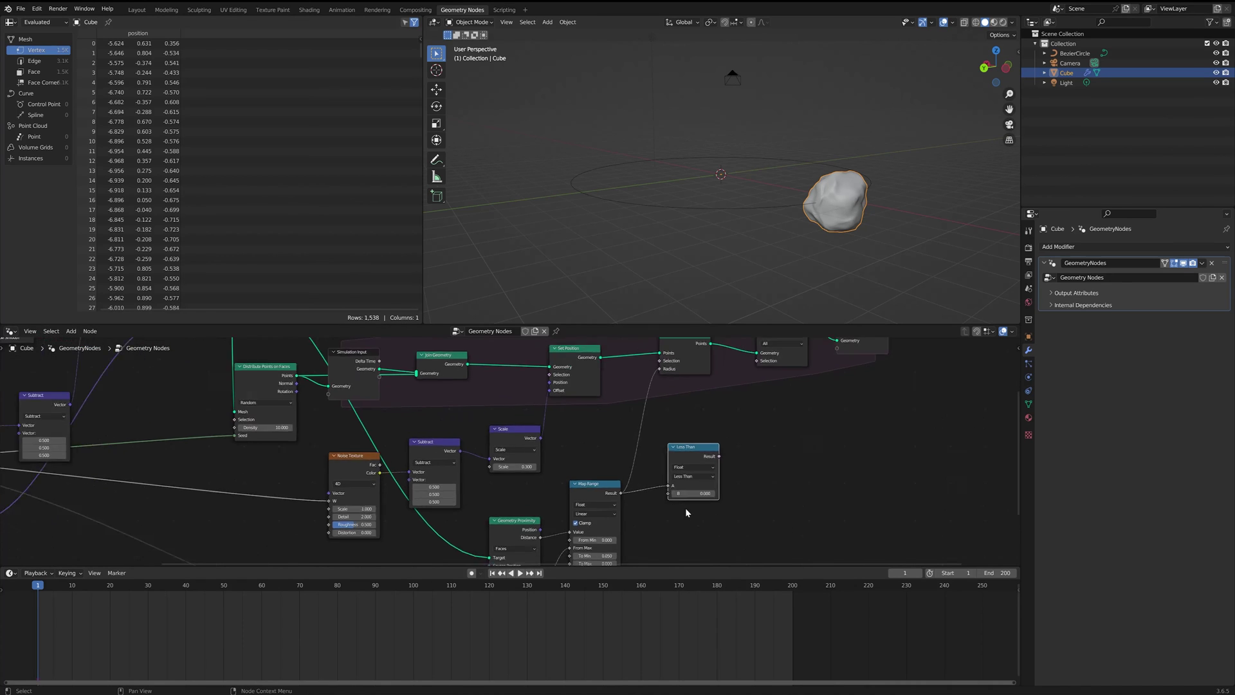
pyautogui.click(686, 481)
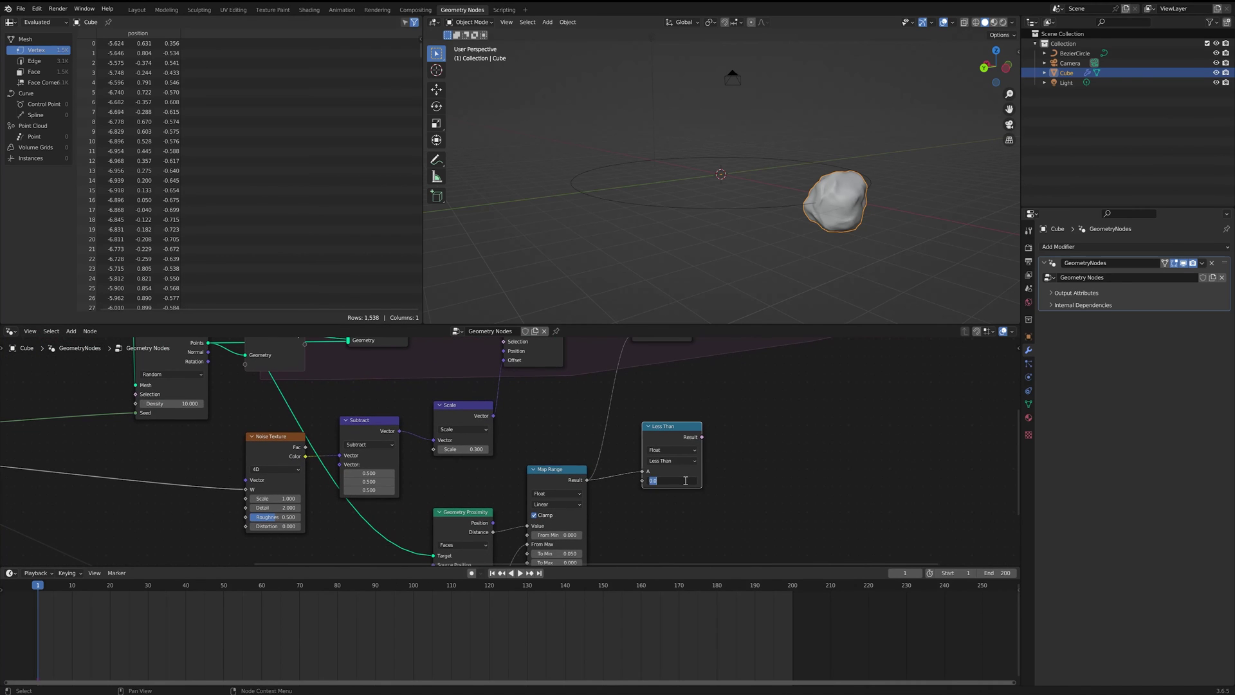
pyautogui.write('01.0')
pyautogui.press('BackSpace')
pyautogui.press('BackSpace')
pyautogui.press('BackSpace')
pyautogui.write('.01')
pyautogui.press('Return')
pyautogui.moveTo(715, 438); pyautogui.dragTo(636, 497, button='middle')
pyautogui.moveTo(624, 495); pyautogui.dragTo(668, 384)
# Step: Play the animation and check from several angles how the tiny points are removed from the trail
pyautogui.press('space')
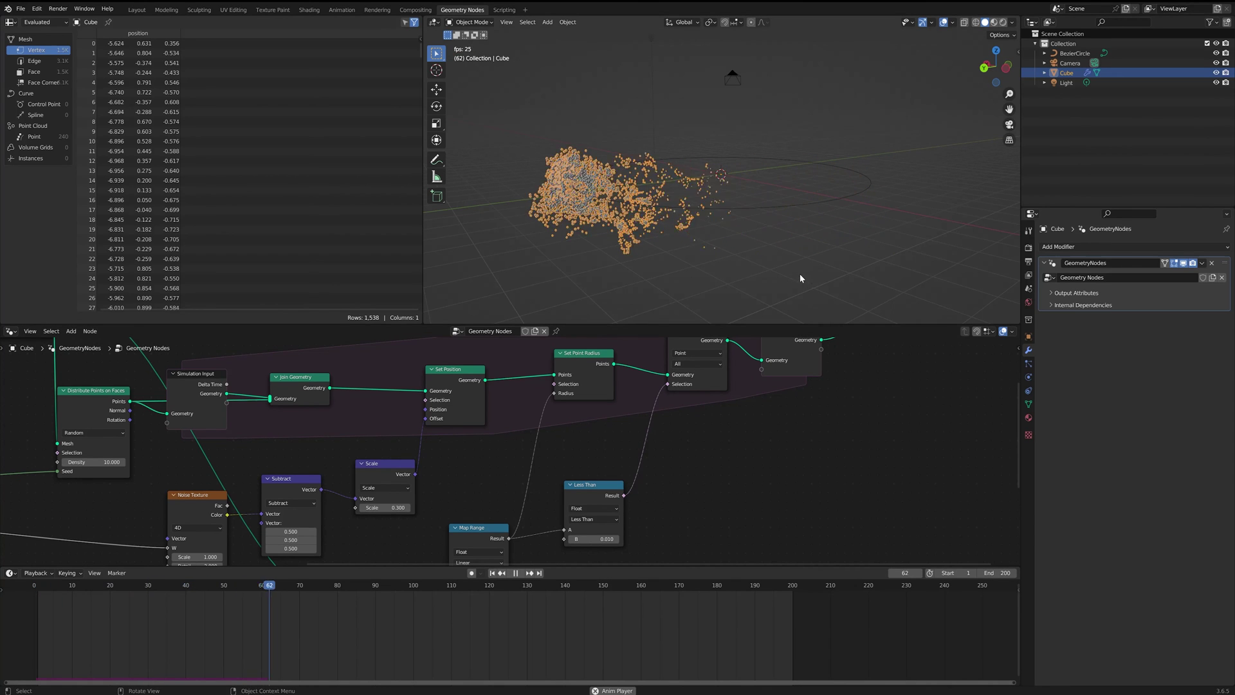
pyautogui.press('space')
pyautogui.moveTo(707, 269); pyautogui.dragTo(821, 268, button='middle')
pyautogui.press('space')
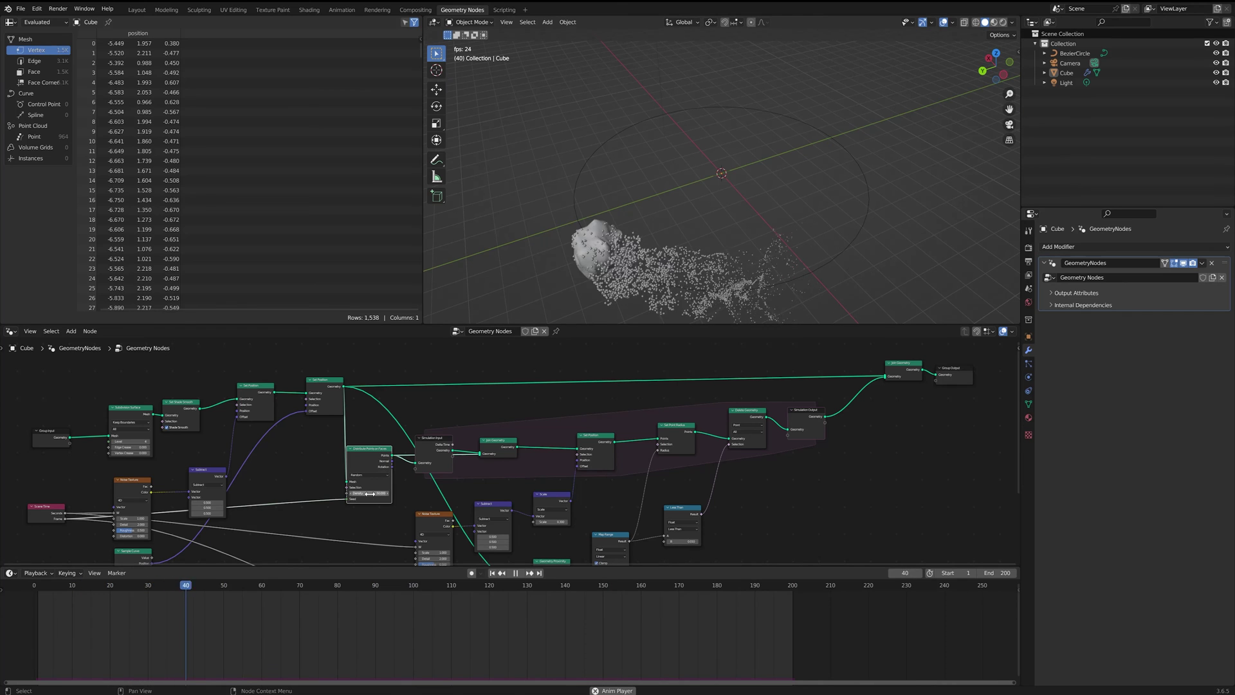
# Step: Increase the Density of the Distribute Points on Faces node and replay the animation from the first frame
pyautogui.click(370, 494)
pyautogui.press('Return')
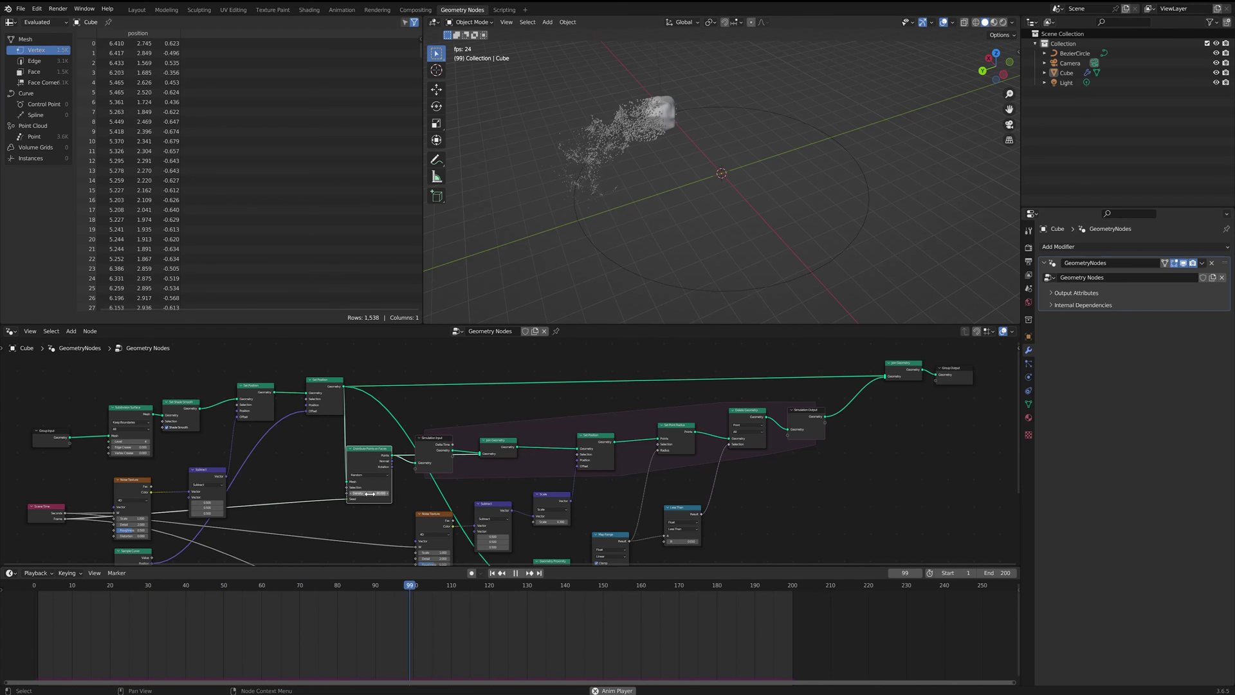
pyautogui.hotkey('shift', 'Left')
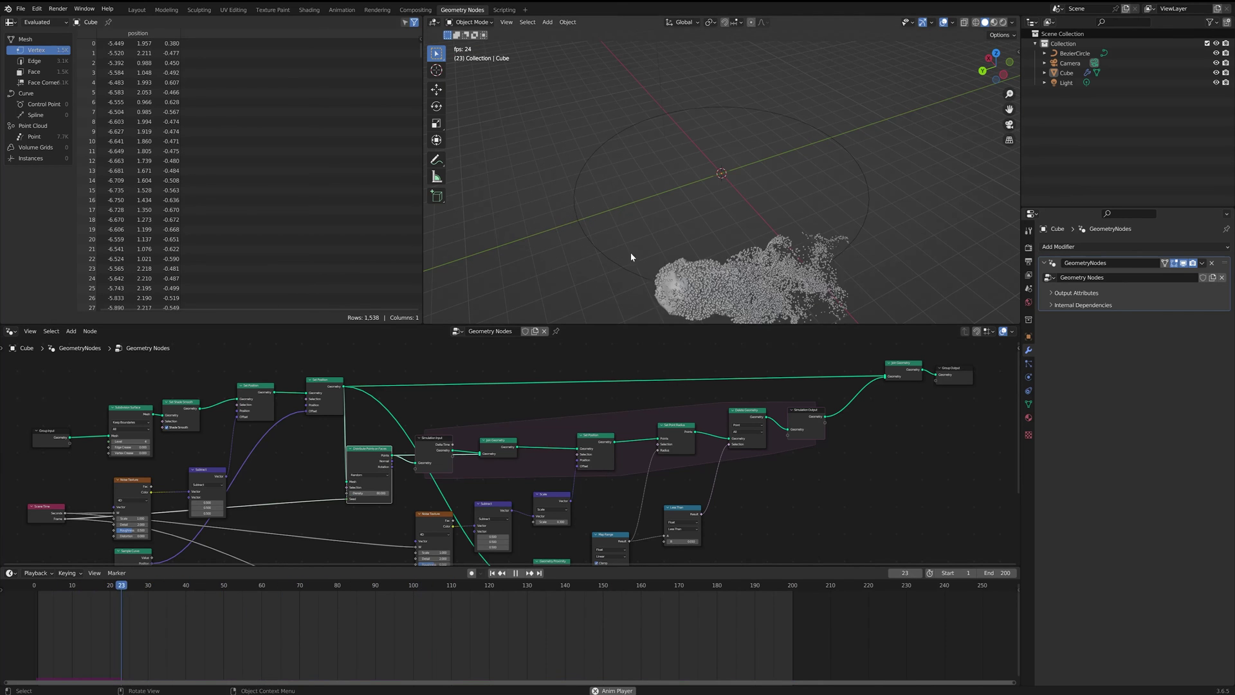
pyautogui.moveTo(630, 252); pyautogui.dragTo(578, 214, button='middle')
pyautogui.press('space')
# Step: Move the Join Geometry and Group Output nodes farther from the Simulation Output node
pyautogui.moveTo(870, 496); pyautogui.dragTo(654, 522, button='middle')
pyautogui.scroll(1, 690, 412)
pyautogui.moveTo(694, 351); pyautogui.dragTo(822, 450)
pyautogui.moveTo(711, 394); pyautogui.dragTo(820, 396)
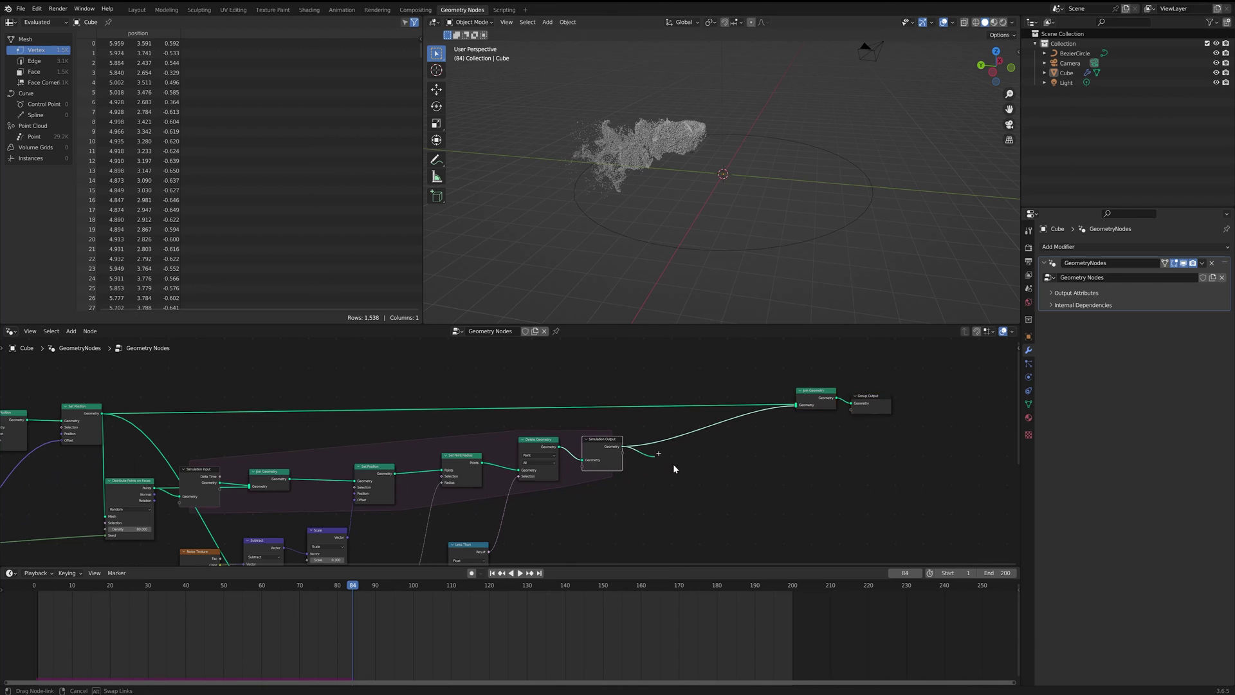
# Step: Add Instance on Points between Simulation Output and Join Geometry, and cut the direct link between those two nodes
pyautogui.moveTo(674, 468); pyautogui.dragTo(684, 472)
pyautogui.press('Return')
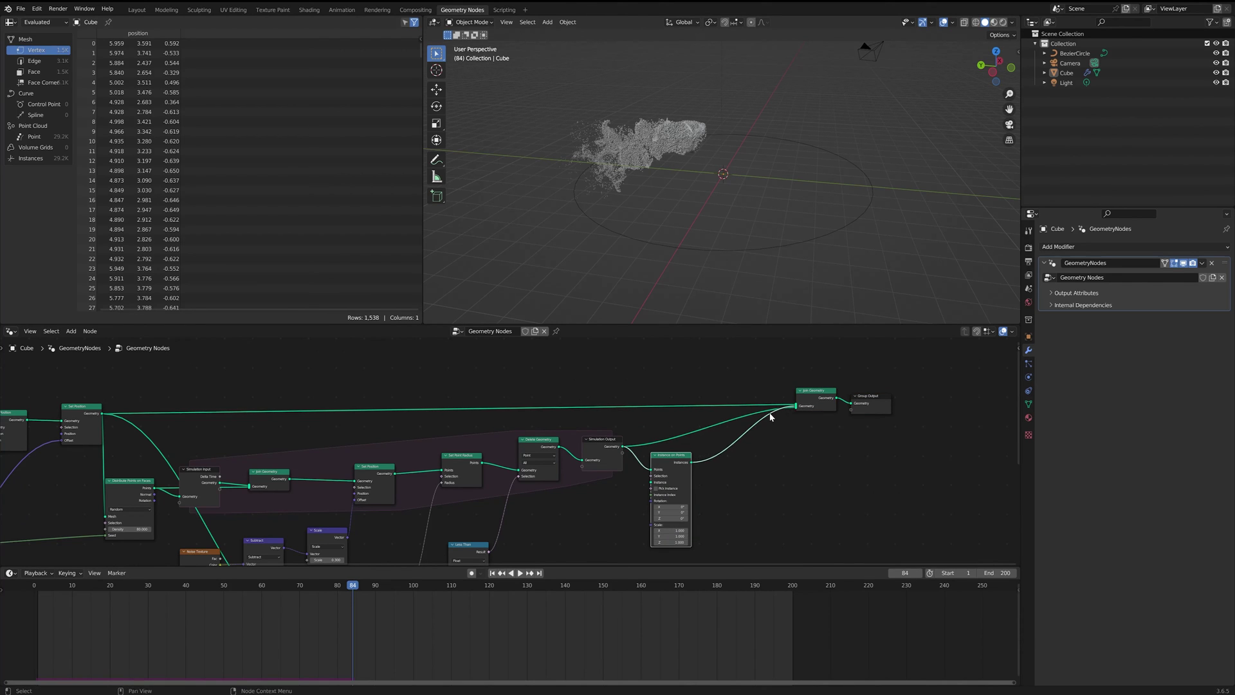
pyautogui.keyDown('ctrl'); pyautogui.moveTo(719, 435); pyautogui.dragTo(721, 439, button='right'); pyautogui.keyUp('ctrl')
# Step: Add a Cube mesh primitive as the Instance input of the Instance on Points node
pyautogui.moveTo(767, 461); pyautogui.dragTo(802, 432, button='middle')
pyautogui.scroll(3, 774, 444)
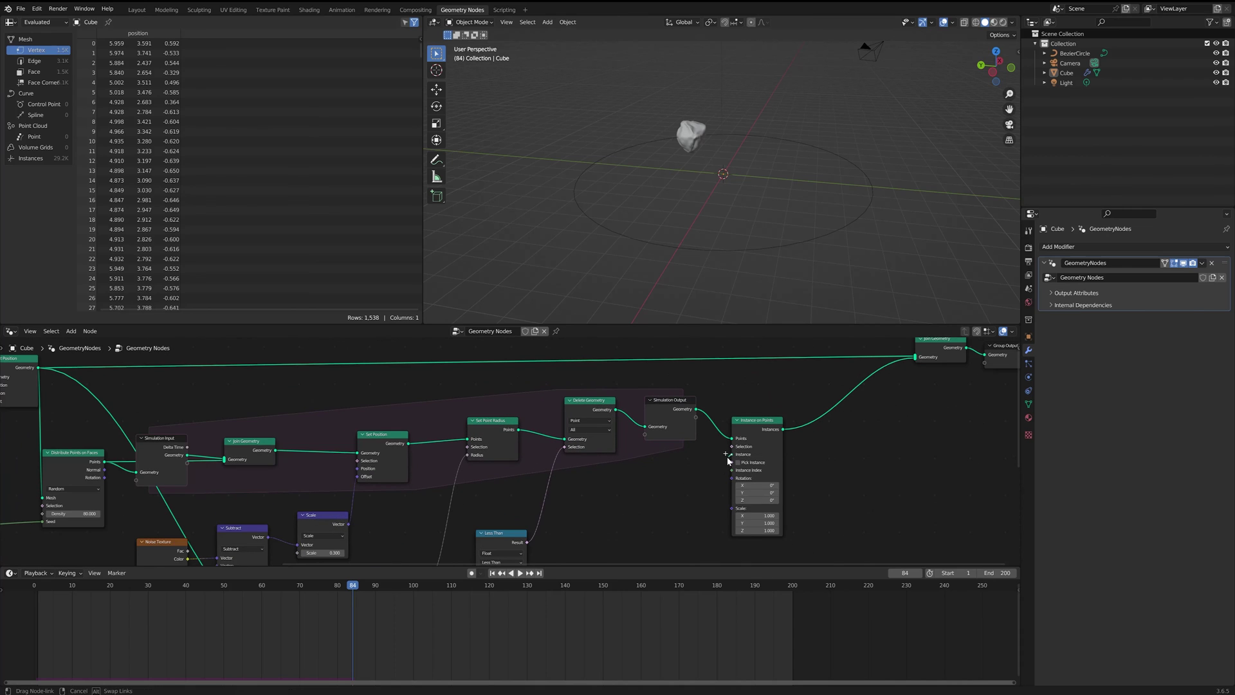
pyautogui.moveTo(731, 454); pyautogui.dragTo(689, 493)
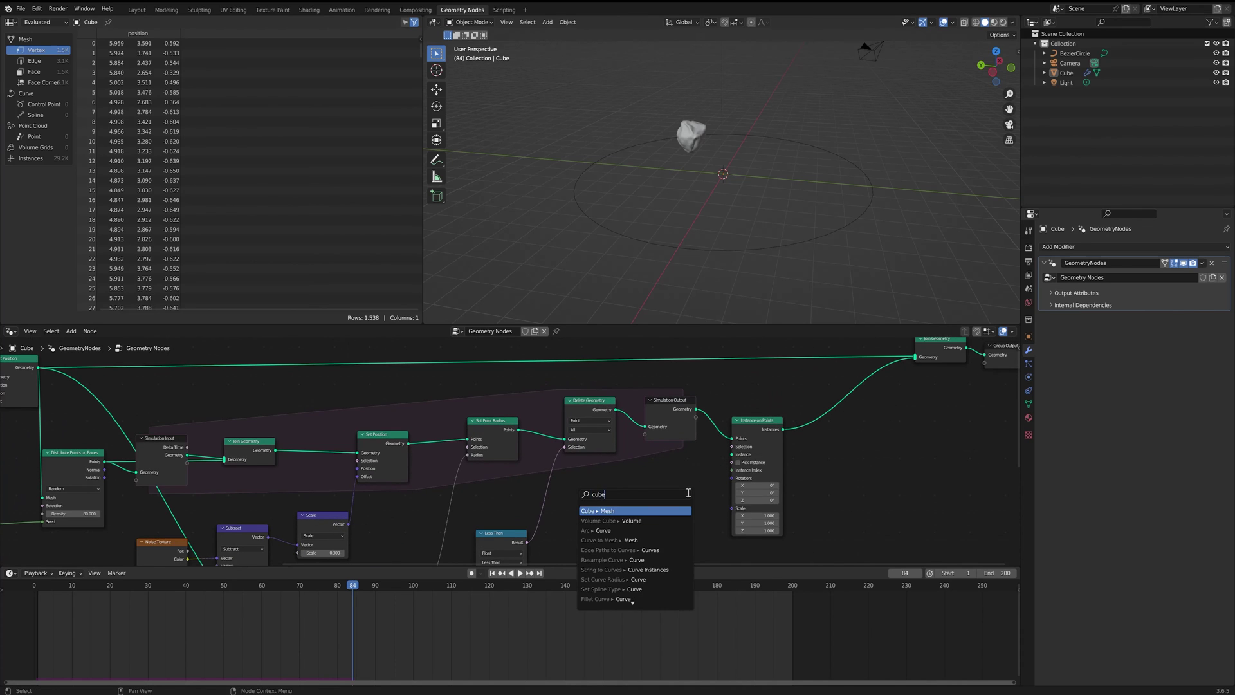
pyautogui.press('Return')
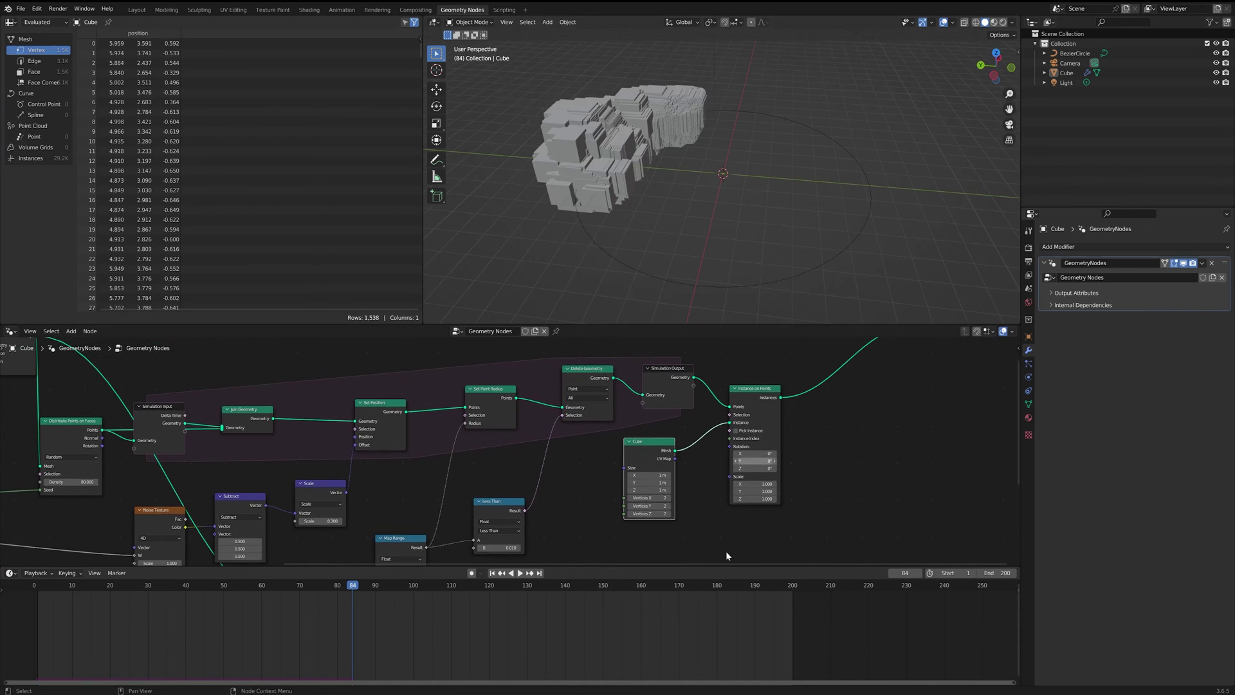
# Step: Add a Radius node below the Cube node and link it to the Scale input of Instance on Points
pyautogui.moveTo(683, 517); pyautogui.dragTo(664, 460, button='middle')
pyautogui.moveTo(709, 420); pyautogui.dragTo(679, 483)
pyautogui.write('radi')
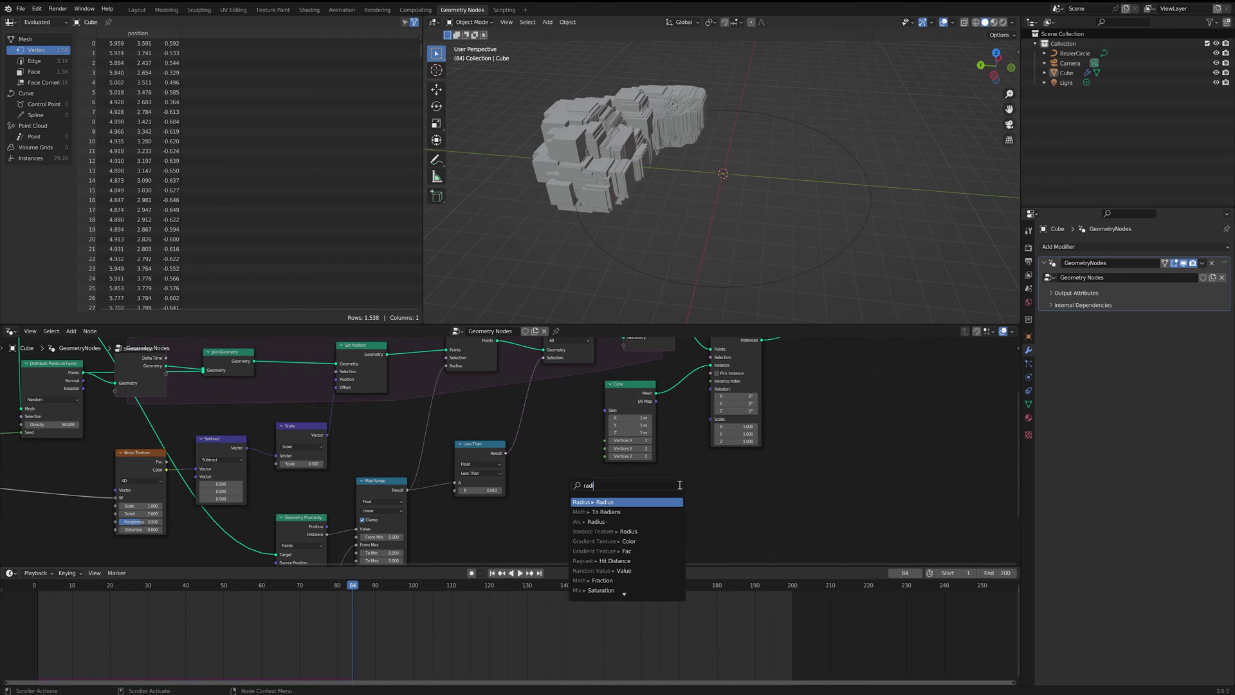
pyautogui.press('Return')
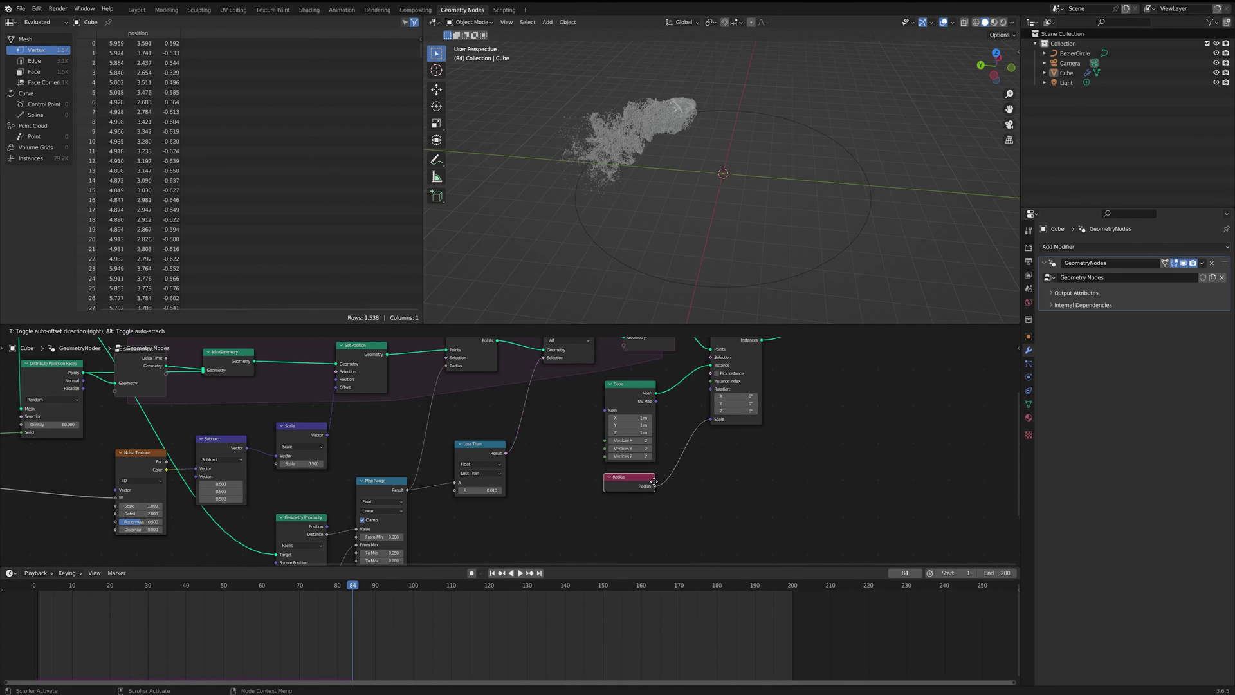
pyautogui.click(654, 481)
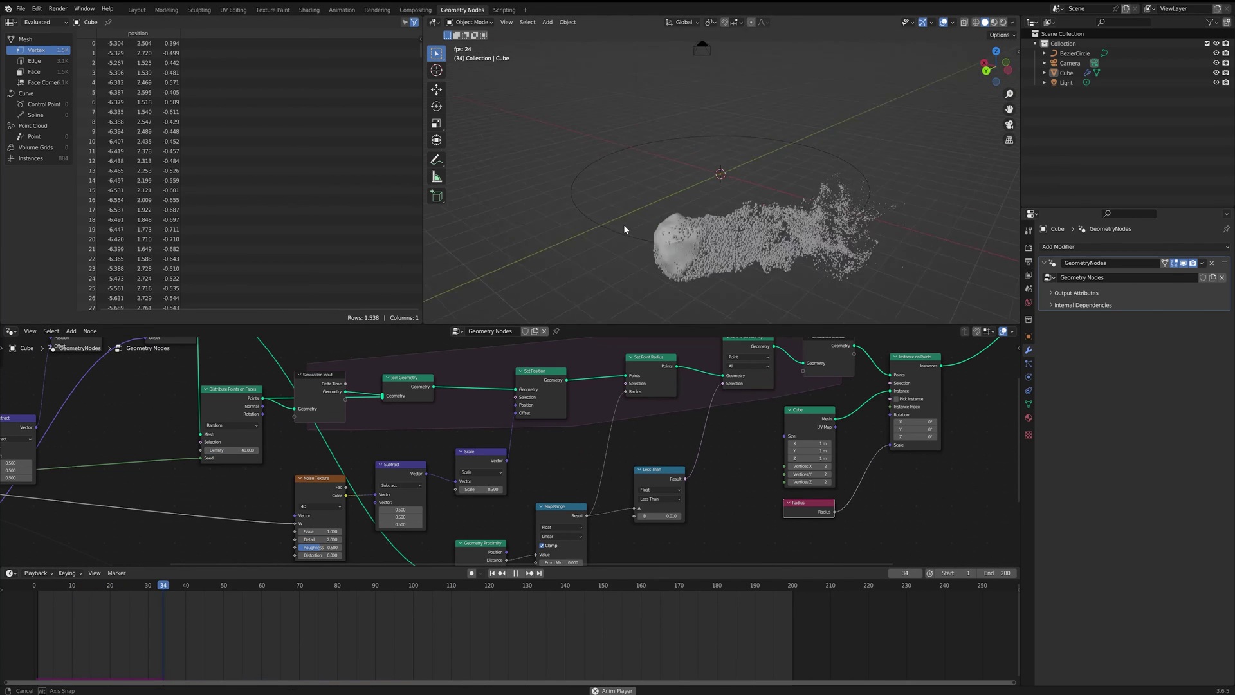
# Step: Feed the Rotation input of Instance on Points from a vector Random Value node with Max set to 6.283 on all three axes
pyautogui.moveTo(800, 430); pyautogui.dragTo(787, 484)
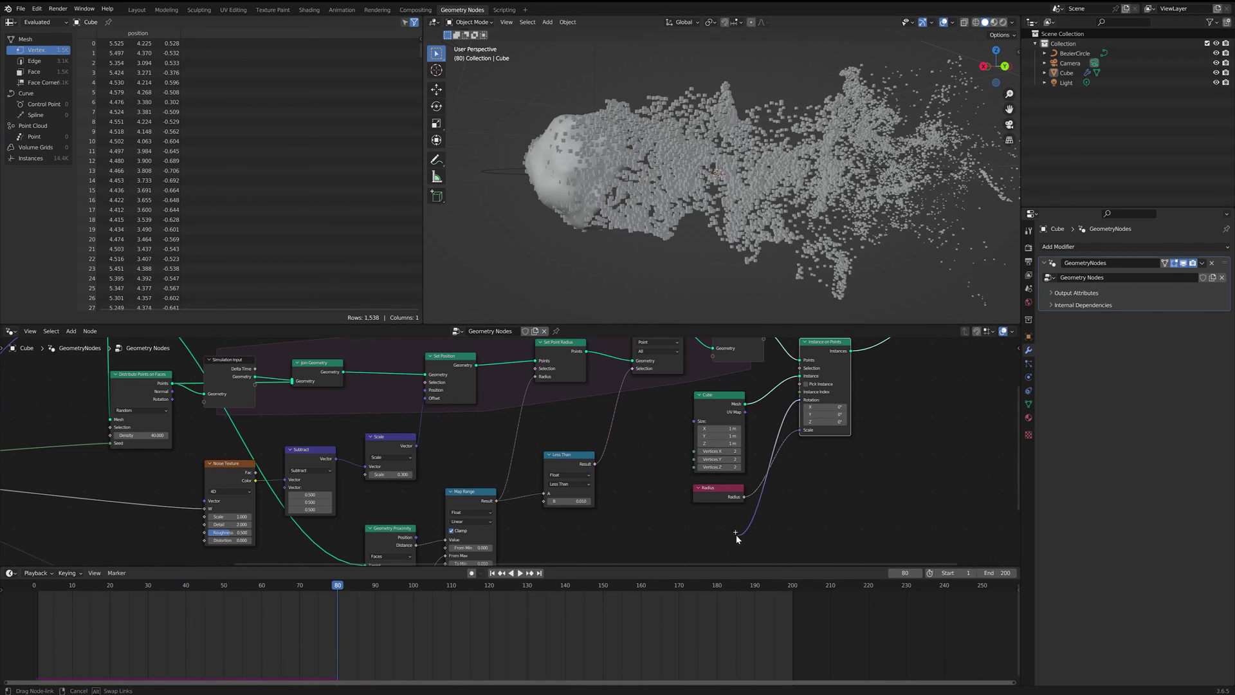
pyautogui.moveTo(735, 534); pyautogui.dragTo(736, 536)
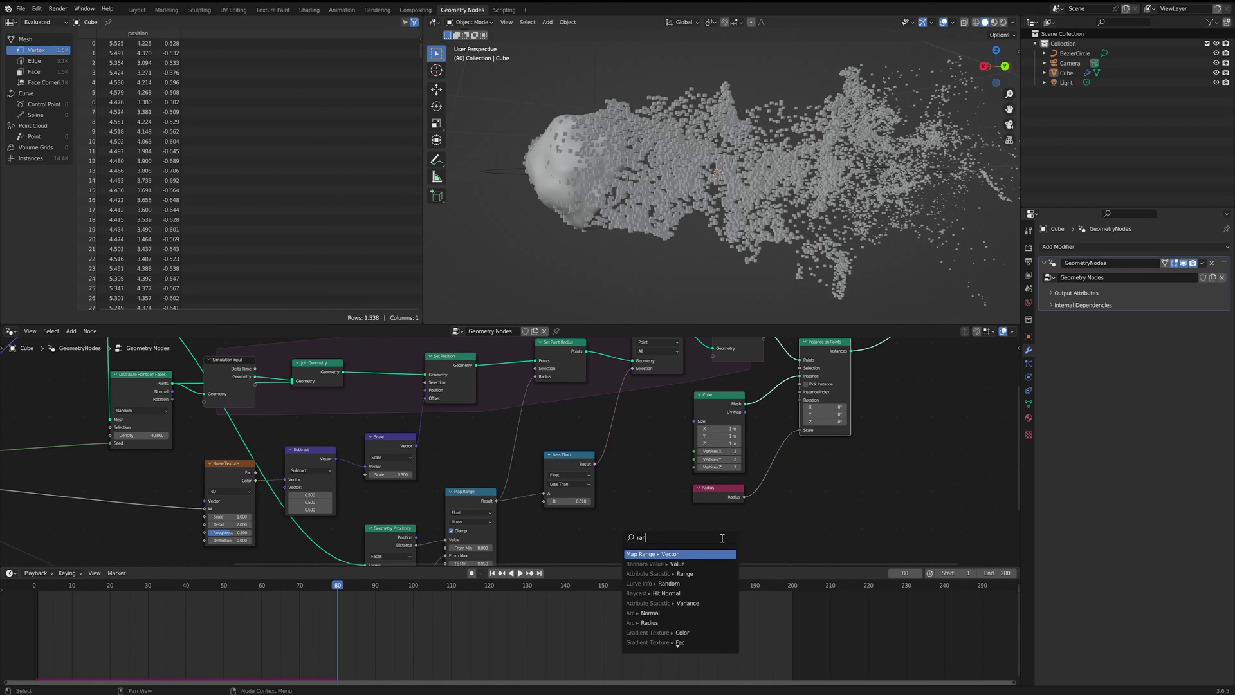
pyautogui.press('Return')
pyautogui.click(729, 542)
pyautogui.moveTo(728, 547); pyautogui.dragTo(741, 427, button='middle')
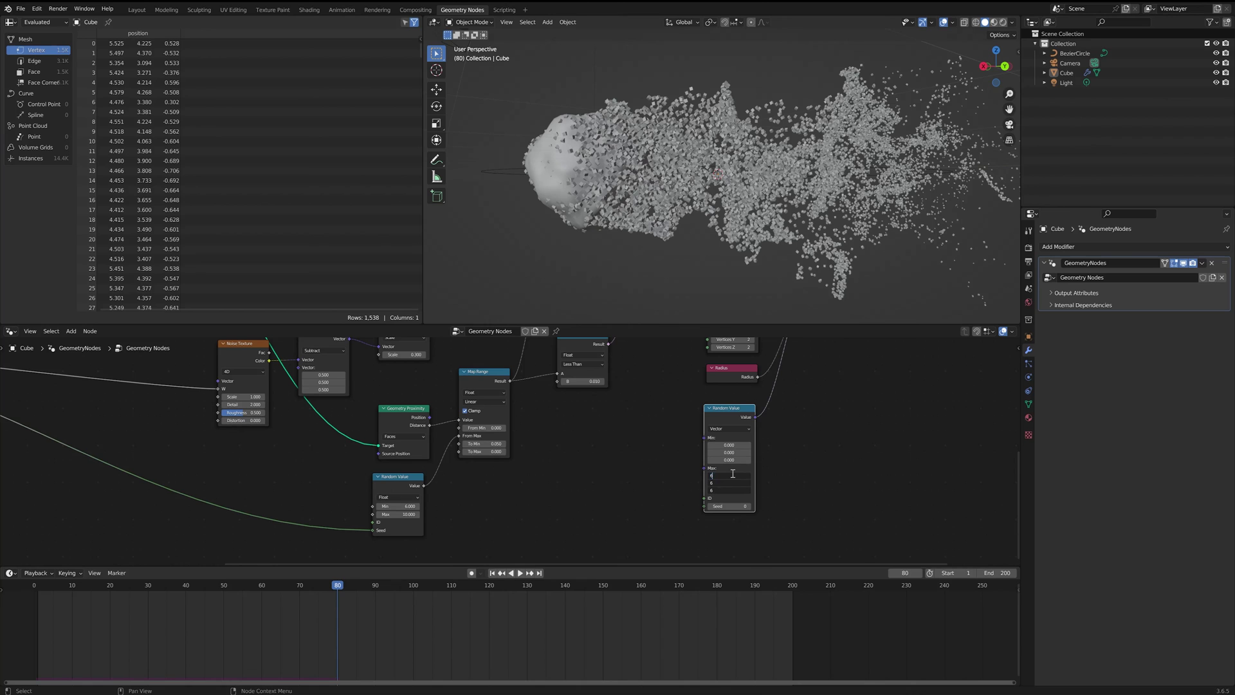
pyautogui.write('83')
pyautogui.press('Return')
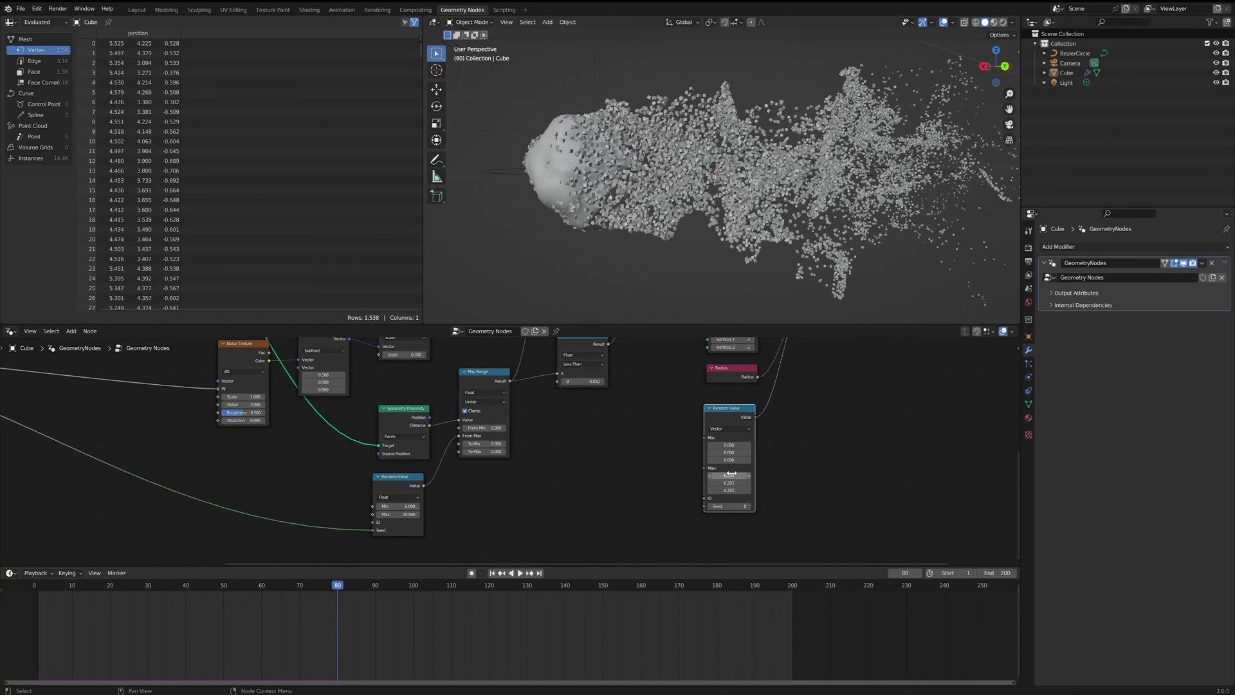
# Step: Duplicate the Scene Time node beside the new vector Random Value node and link its Frame output to that node's Seed
pyautogui.scroll(-3, 578, 501)
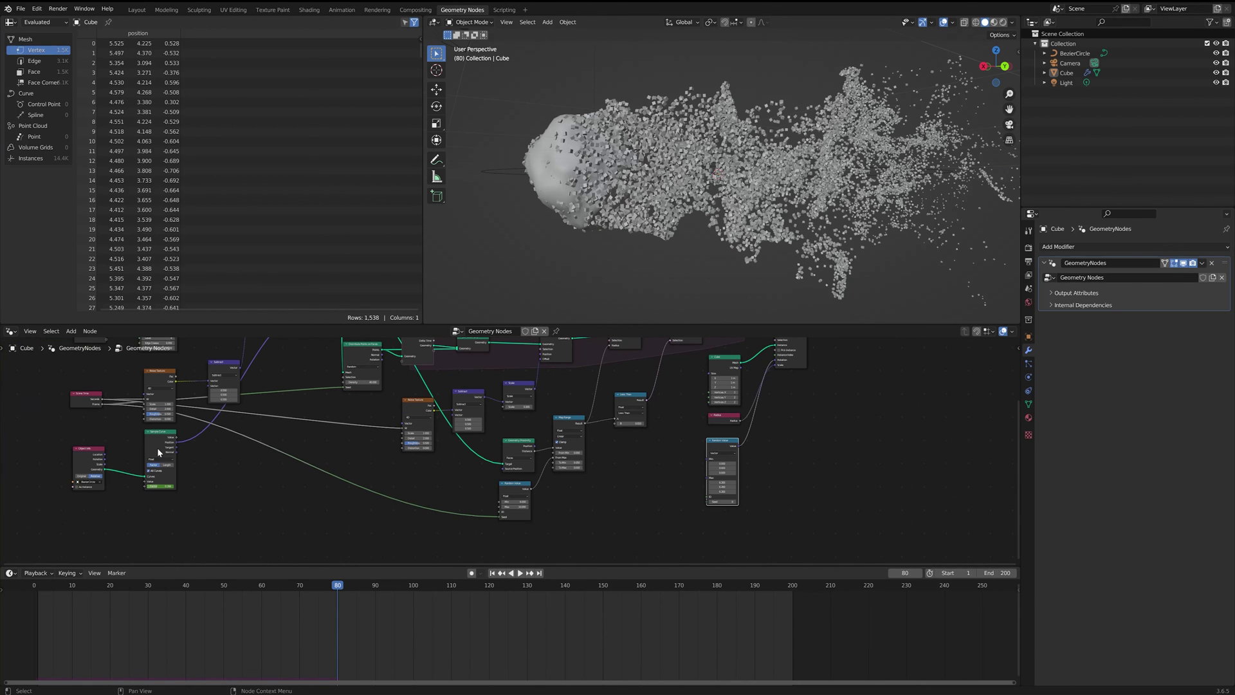
pyautogui.moveTo(74, 401); pyautogui.dragTo(74, 400)
pyautogui.scroll(2, 647, 498)
pyautogui.moveTo(819, 539); pyautogui.dragTo(671, 509, button='middle')
pyautogui.scroll(4, 581, 505)
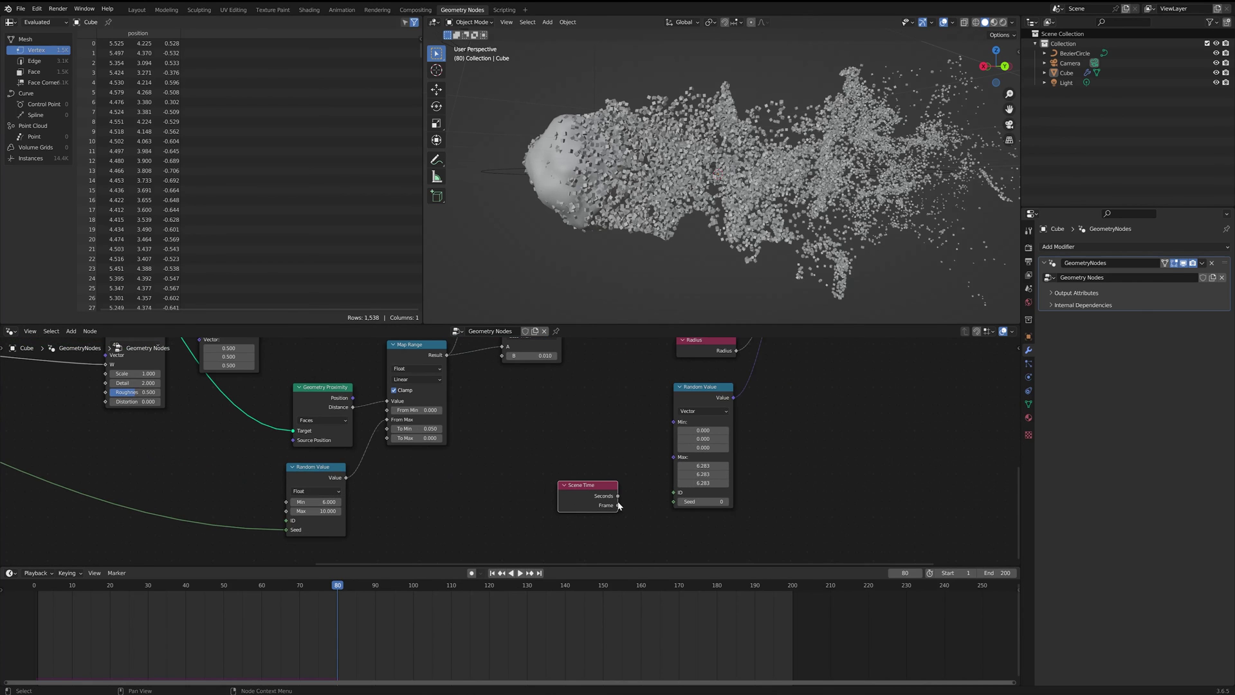
pyautogui.moveTo(662, 499); pyautogui.dragTo(674, 502)
# Step: Replay the simulation from the first frame and examine the randomly rotated cube instances from another angle
pyautogui.hotkey('shift', 'Left')
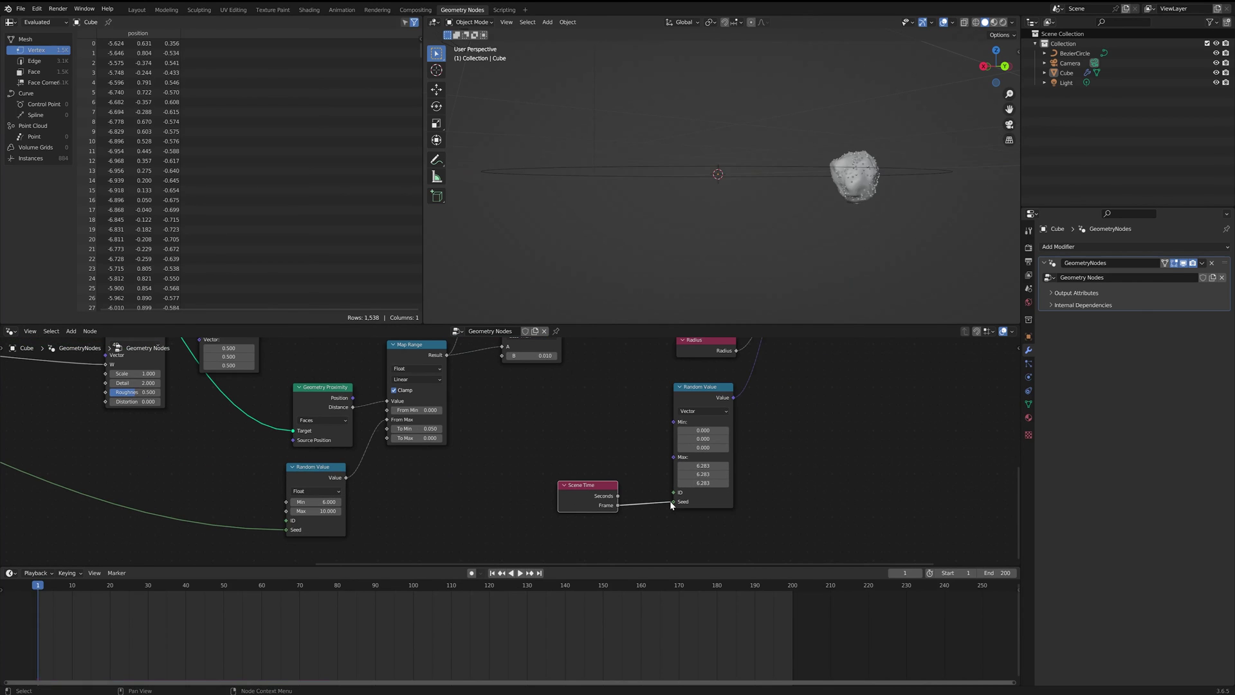
pyautogui.press('space')
pyautogui.moveTo(920, 260); pyautogui.dragTo(678, 250, button='middle')
pyautogui.press('space')
# Step: Open the BezierCircle in Edit Mode, restart the animation from the first frame, and subdivide the curve to add control points
pyautogui.click(746, 218)
pyautogui.press('Tab')
pyautogui.hotkey('shift', 'Left')
pyautogui.press('space')
pyautogui.rightClick(736, 251)
pyautogui.click(737, 251)
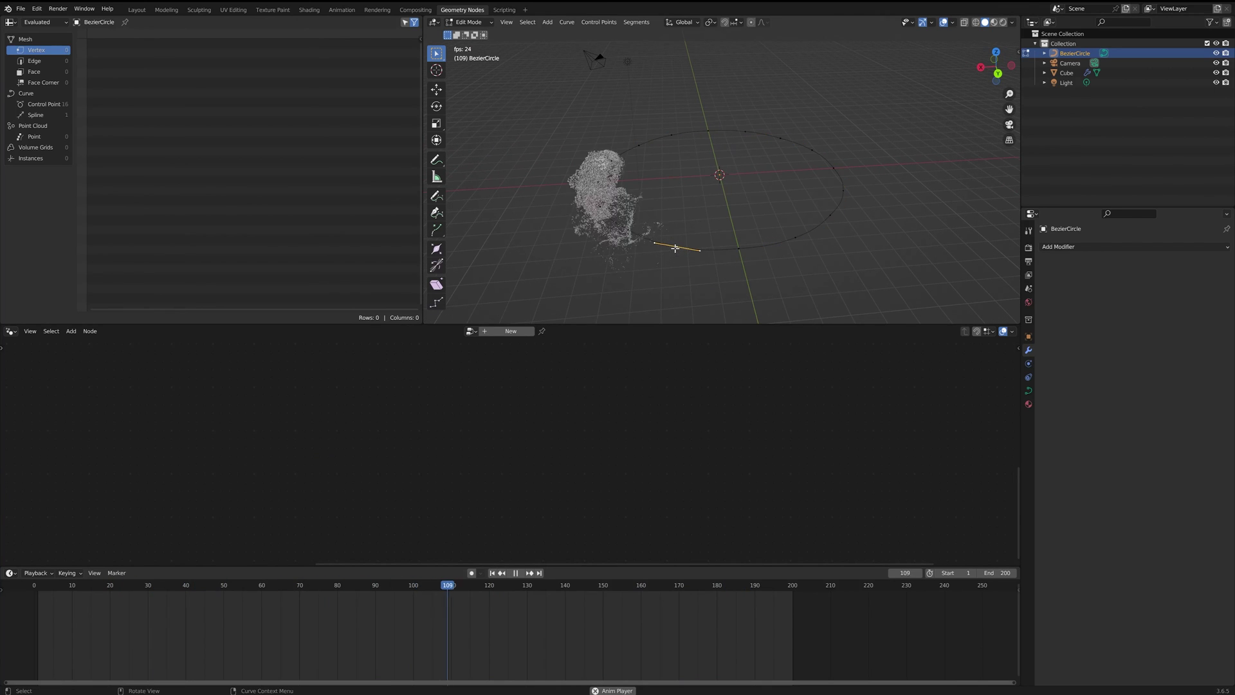
# Step: Move five control points of the BezierCircle inward and outward to shape an irregular wavy path, and return to Object Mode
pyautogui.moveTo(678, 249); pyautogui.dragTo(671, 203)
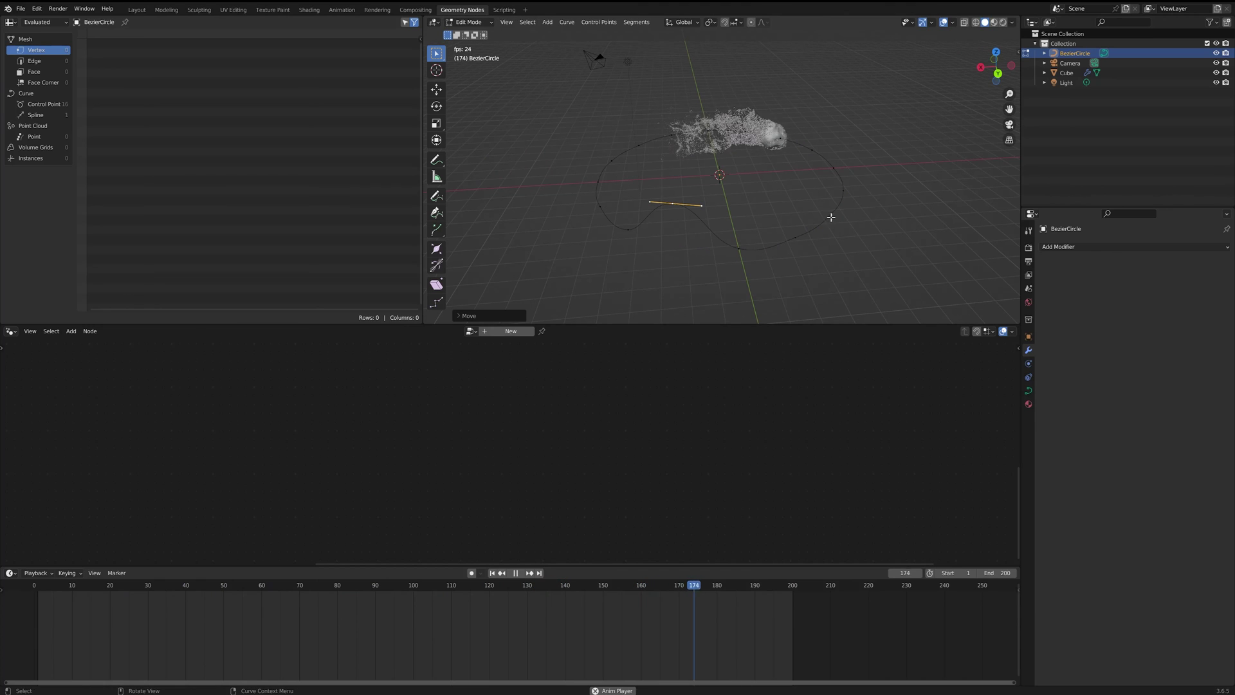
pyautogui.moveTo(830, 215); pyautogui.dragTo(831, 220)
pyautogui.moveTo(745, 131); pyautogui.dragTo(741, 106)
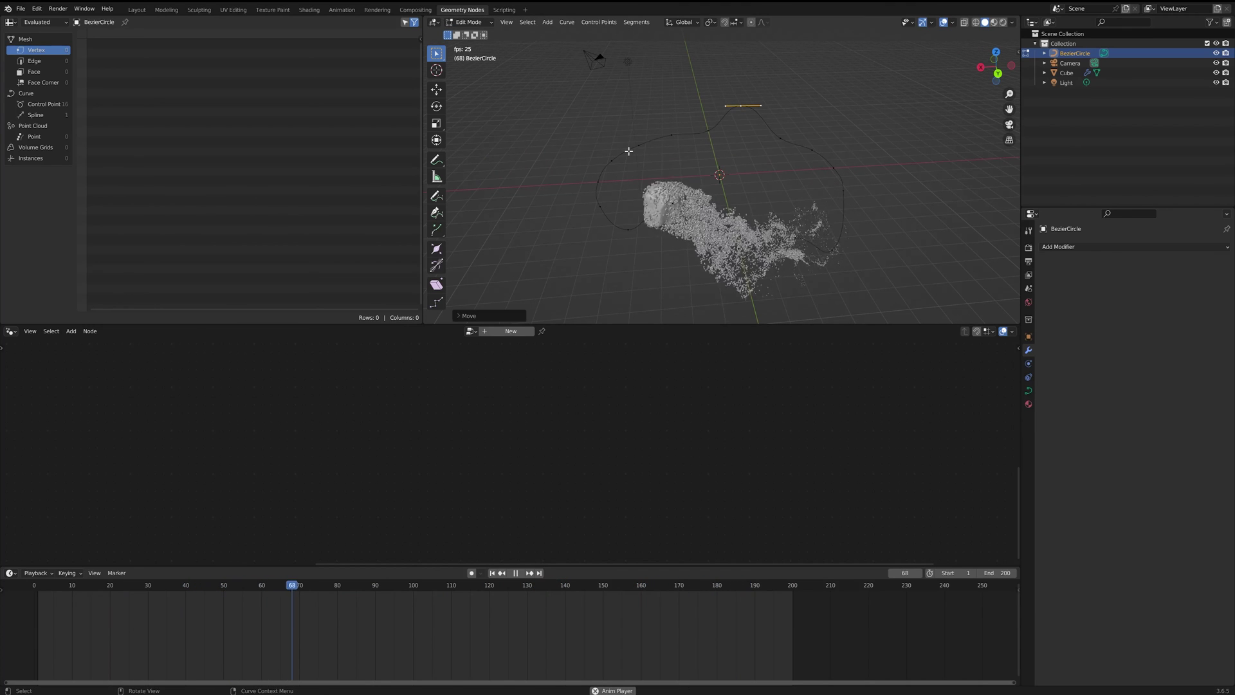
pyautogui.click(636, 148)
pyautogui.press('g')
pyautogui.click(613, 126)
pyautogui.click(598, 183)
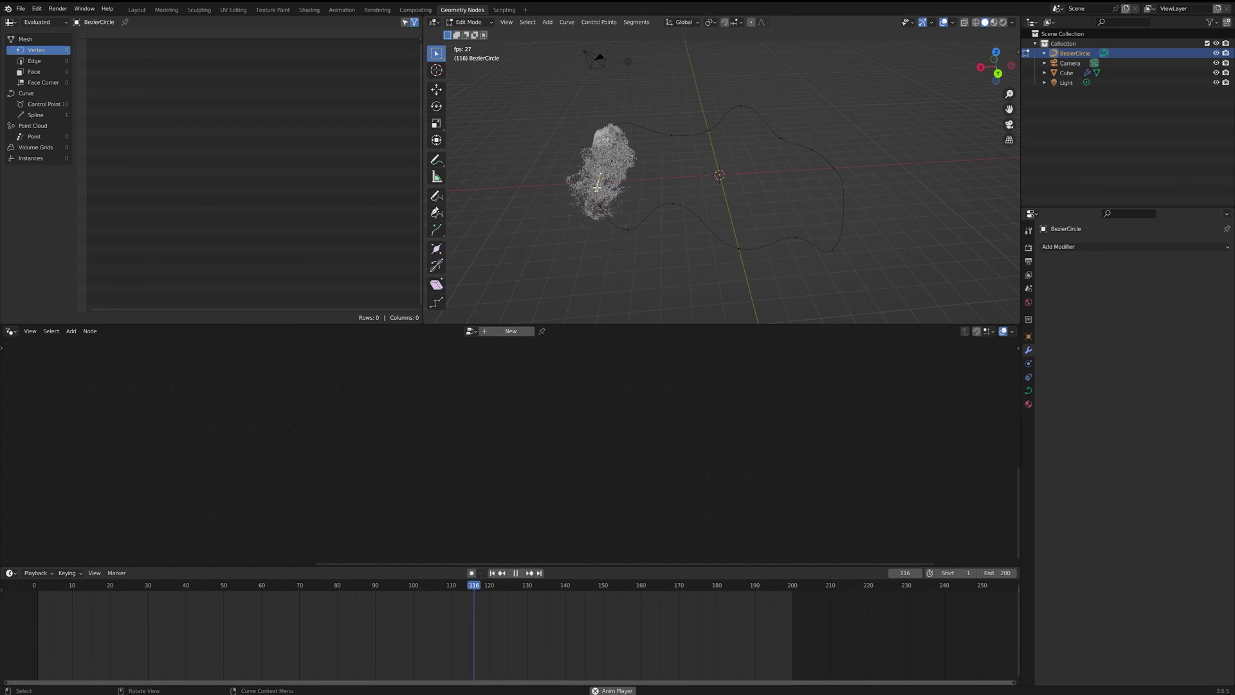
pyautogui.press('g')
pyautogui.click(564, 183)
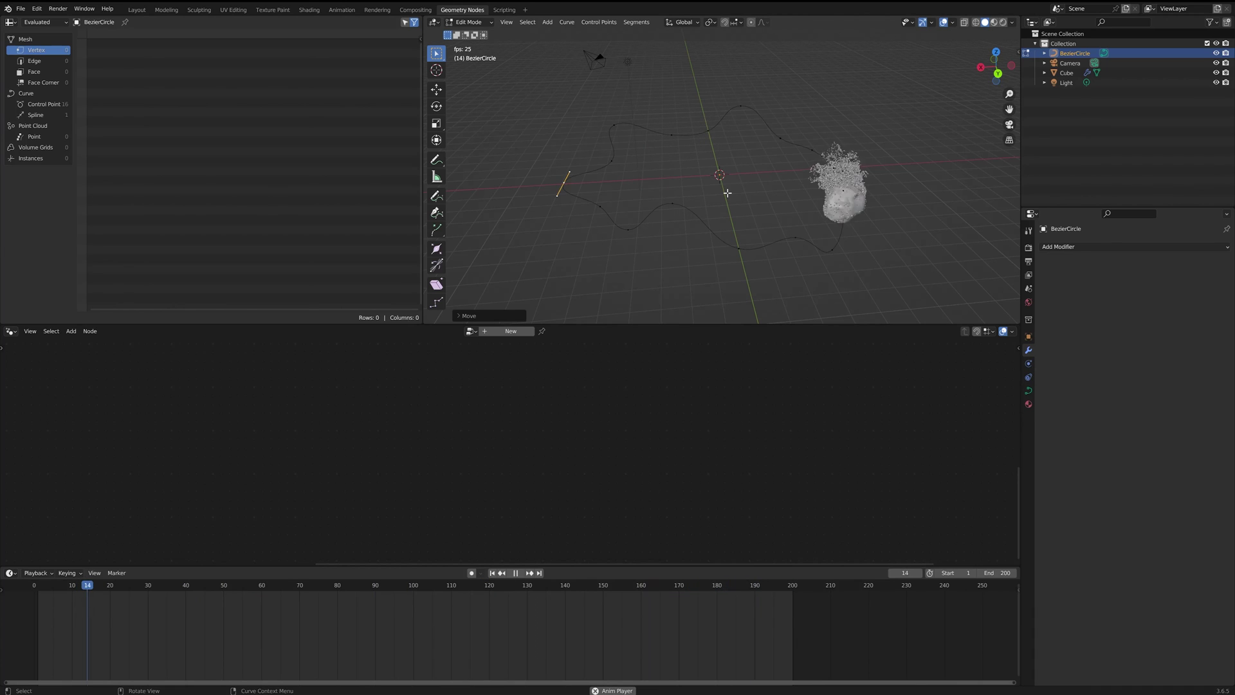
pyautogui.press('Tab')
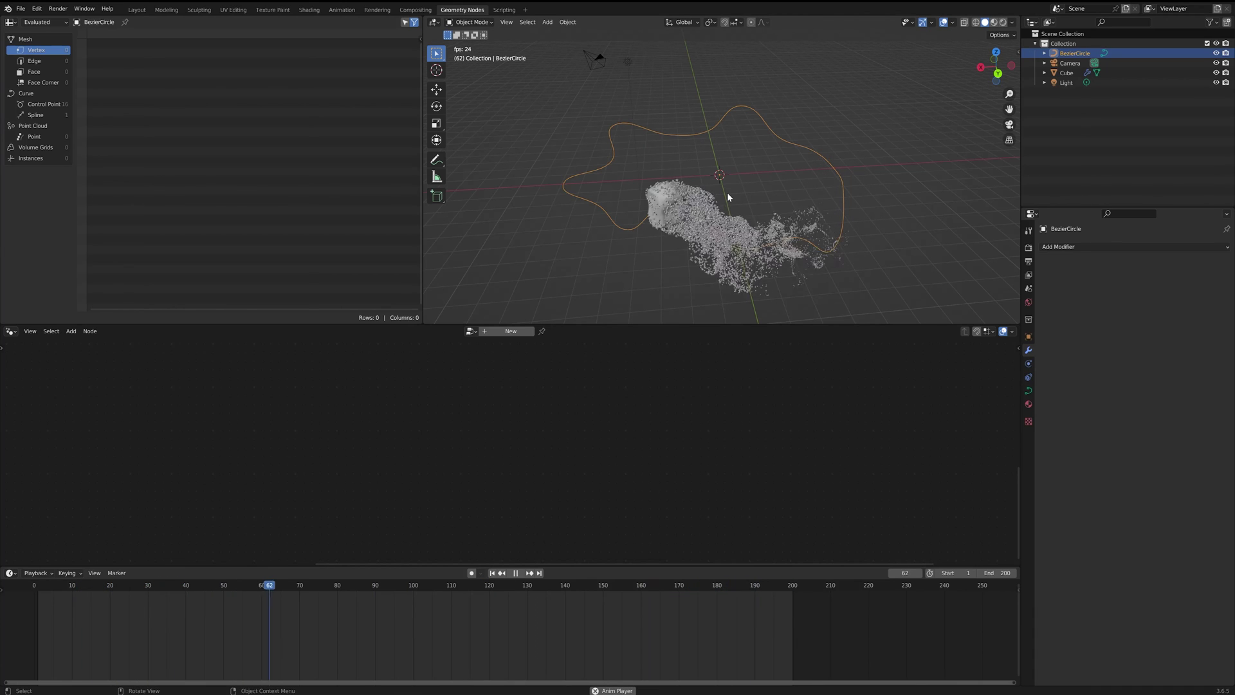